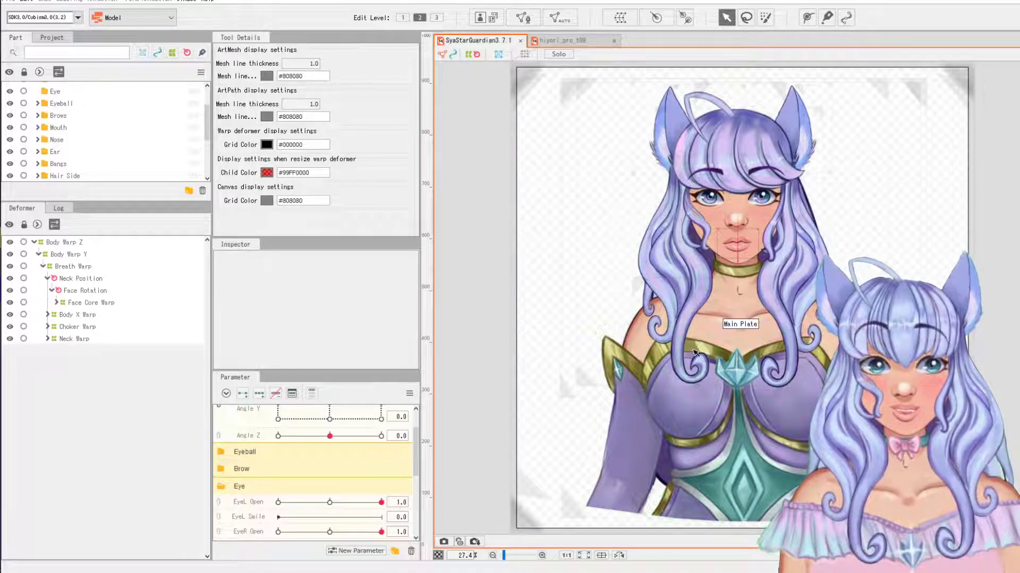
Step: Examine the SyaStarGuardian model as a whole and the mouth area of its face up close
scroll(735, 351, "up", 2)
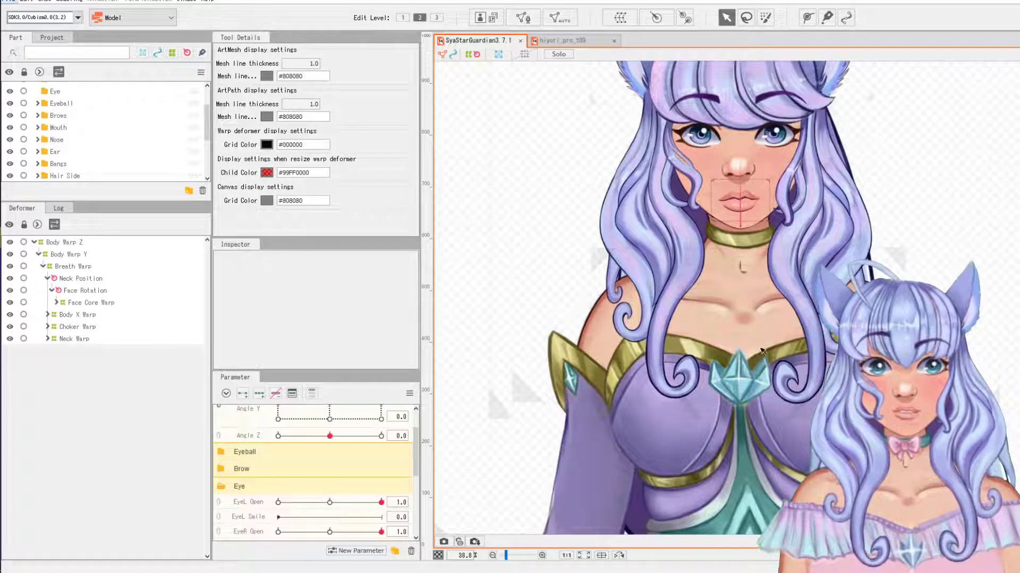
scroll(752, 354, "down", 3)
scroll(940, 297, "up", 2)
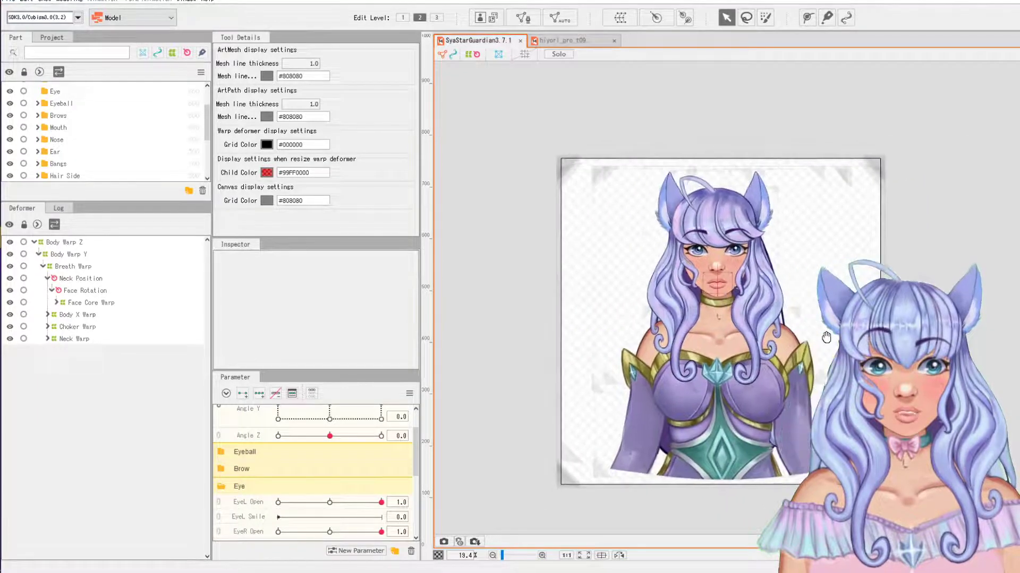
scroll(723, 358, "down", 2)
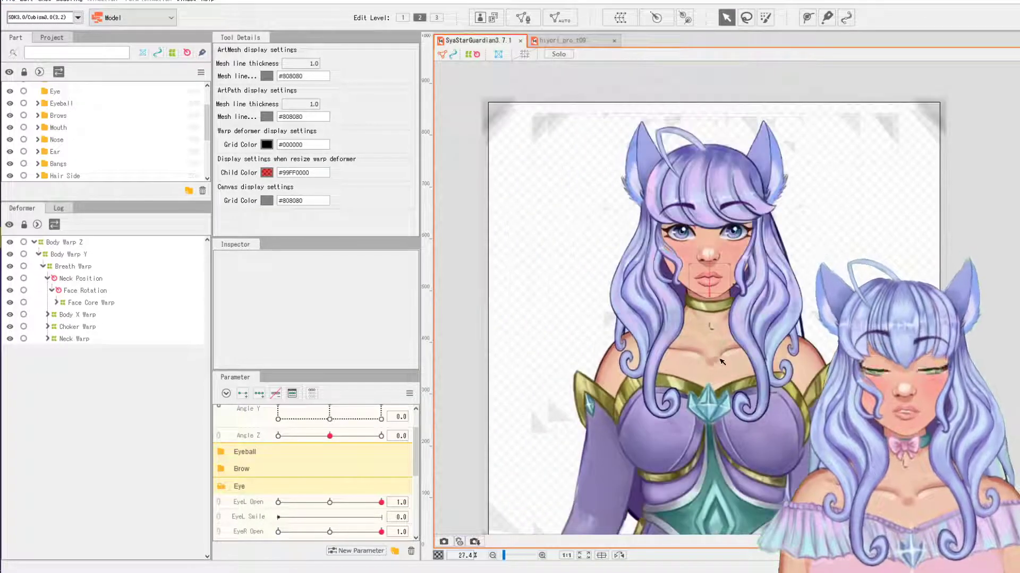
scroll(724, 362, "up", 2)
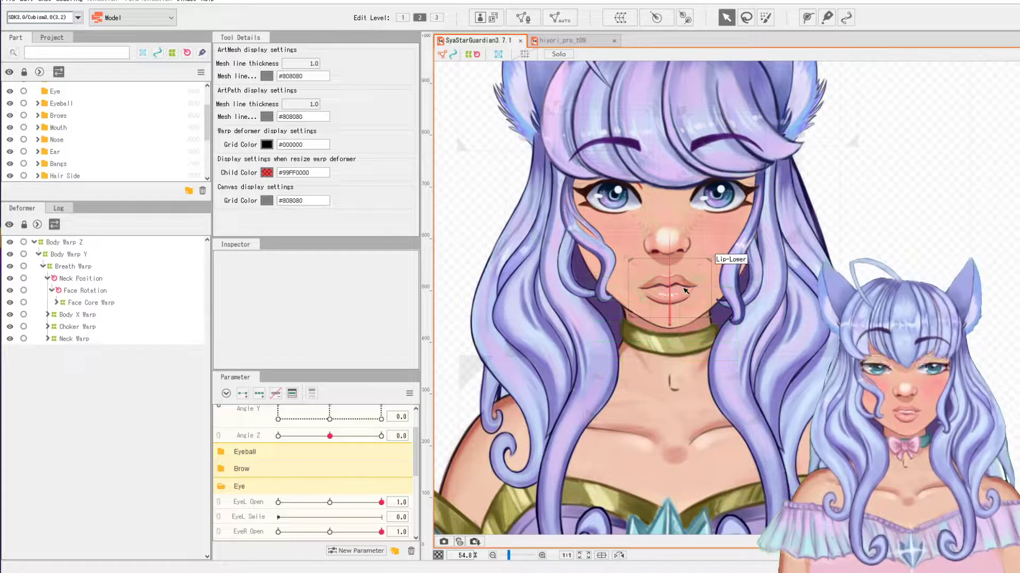
scroll(687, 292, "up", 1)
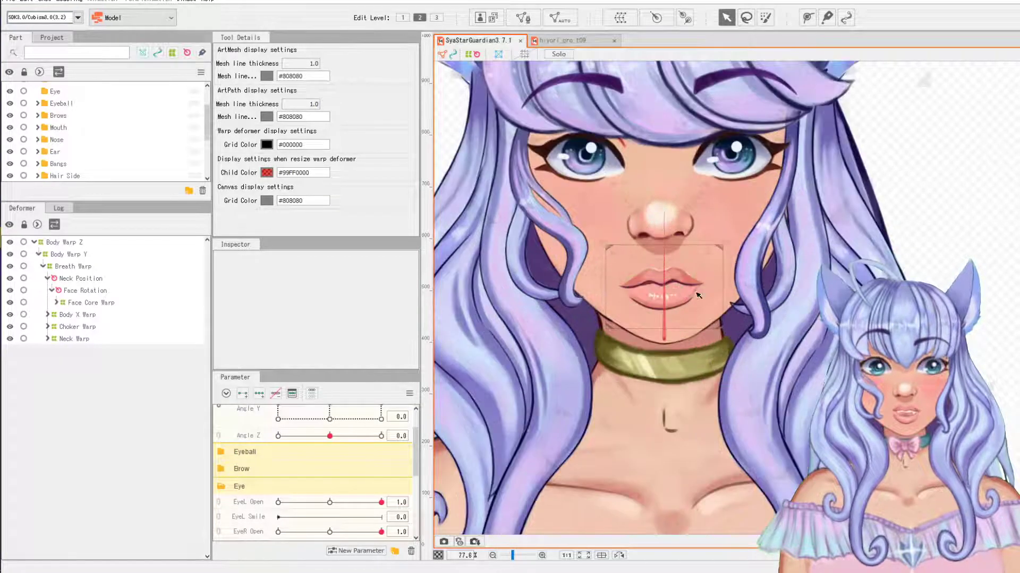
left_click_drag(743, 274, 742, 355)
scroll(735, 357, "down", 1)
left_click_drag(722, 407, 721, 368)
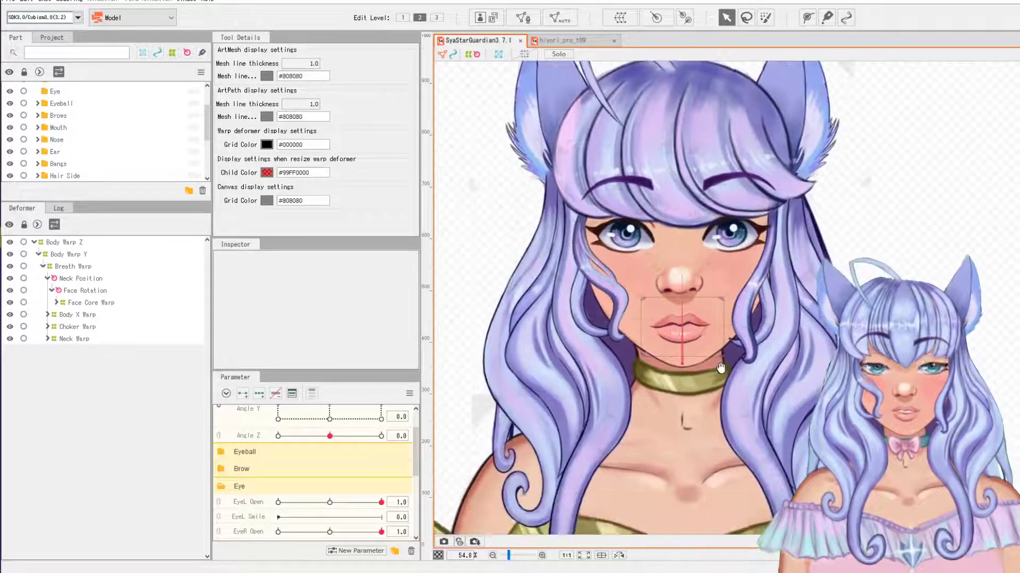
scroll(737, 330, "up", 1)
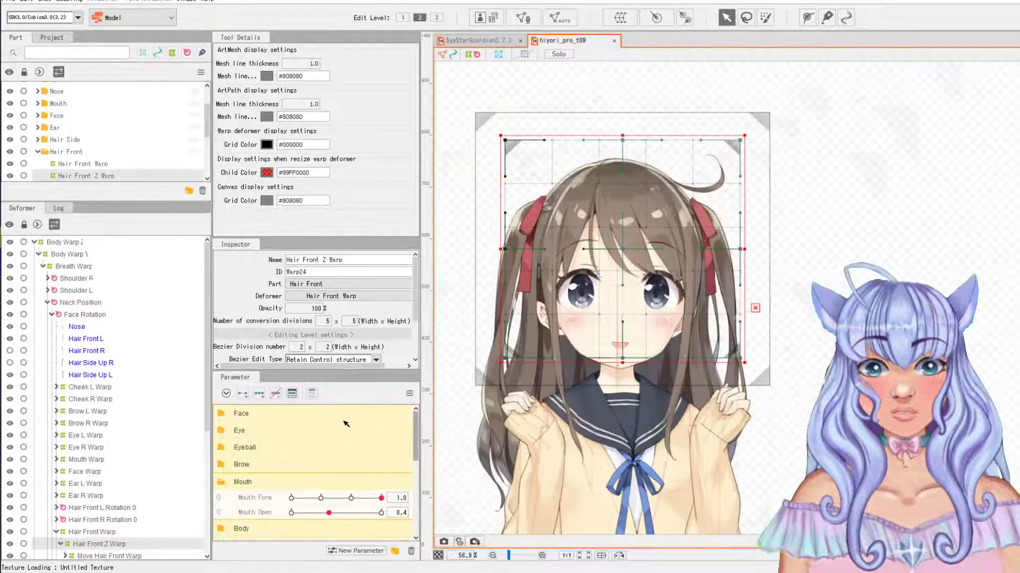
Step: Preview how the Mouth Form parameter deforms the mouth of the hiyori_pro_t09 reference model
scroll(329, 457, "down", 5)
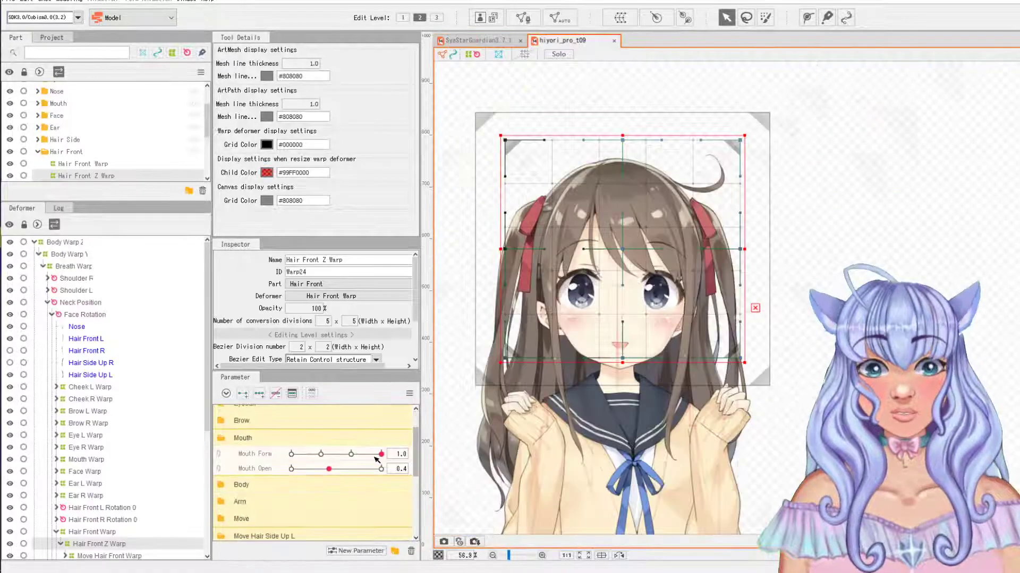
scroll(328, 456, "up", 3)
left_click_drag(351, 453, 264, 455)
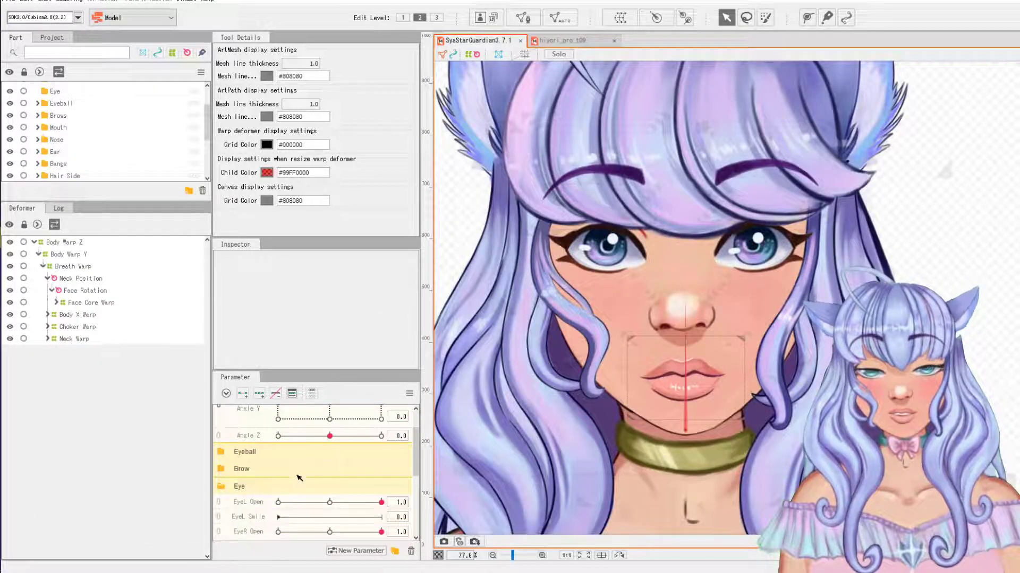
Step: Create a parameter folder named Mouth above the Mouth Form parameter in the SyaStarGuardian model
scroll(299, 478, "down", 5)
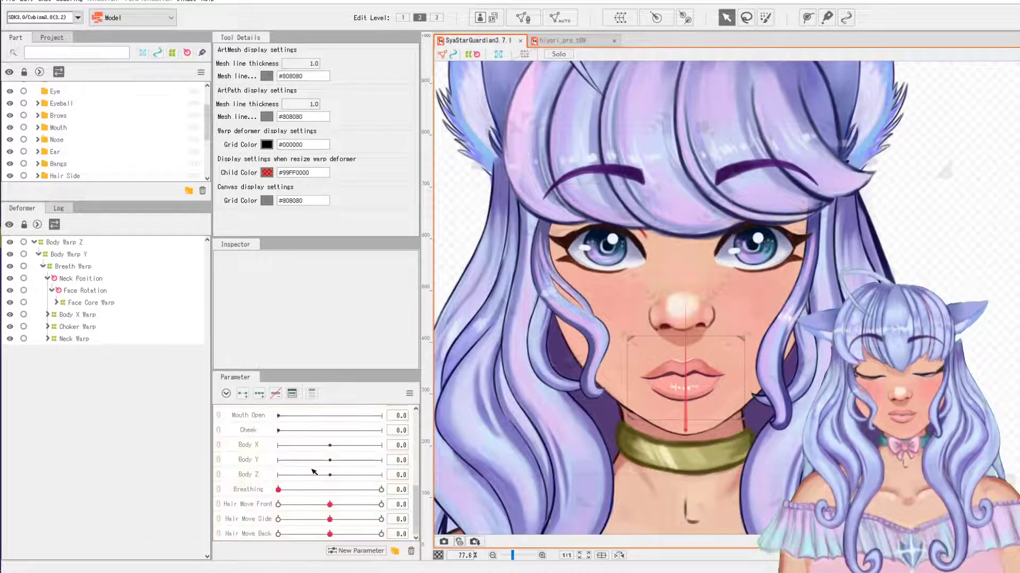
scroll(315, 470, "up", 1)
scroll(301, 462, "up", 2)
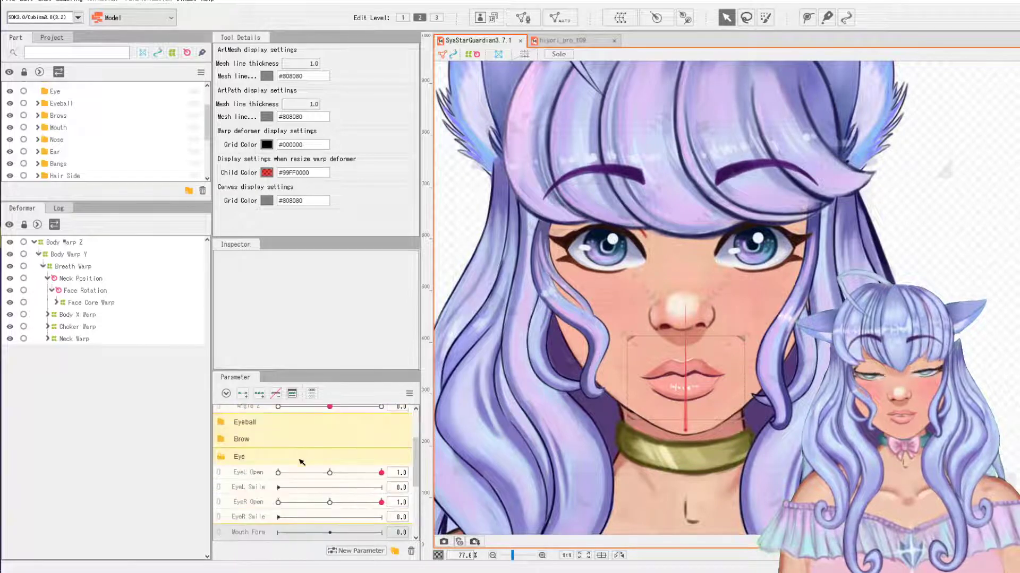
scroll(249, 525, "down", 2)
scroll(261, 515, "up", 2)
scroll(266, 508, "down", 5)
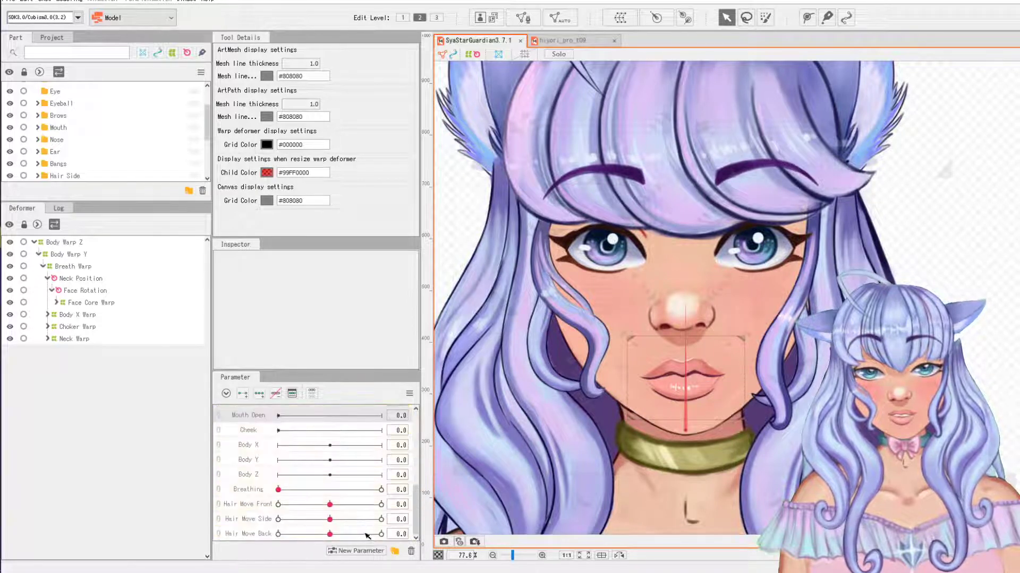
left_click(395, 552)
double_click(250, 413)
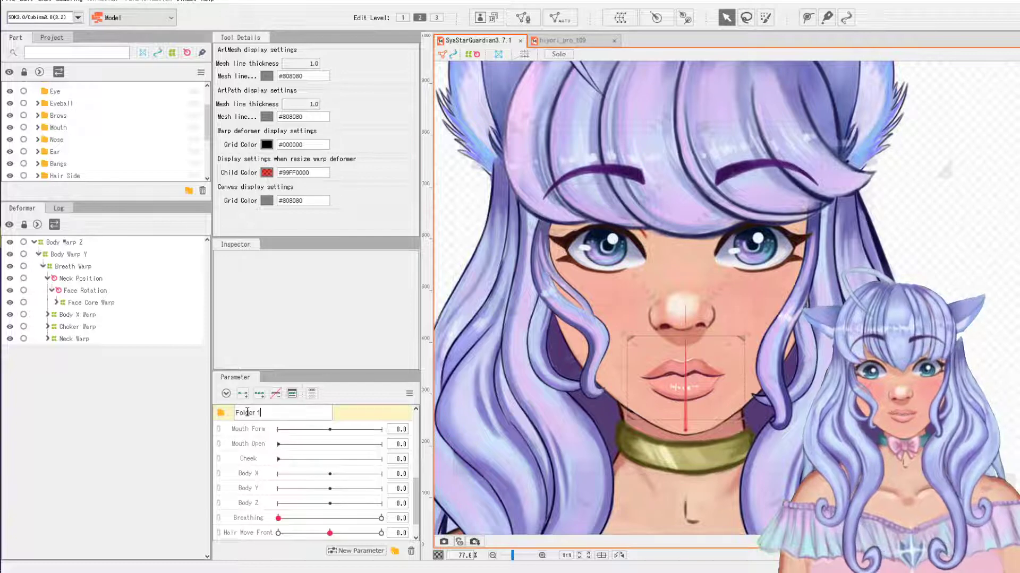
key("Return")
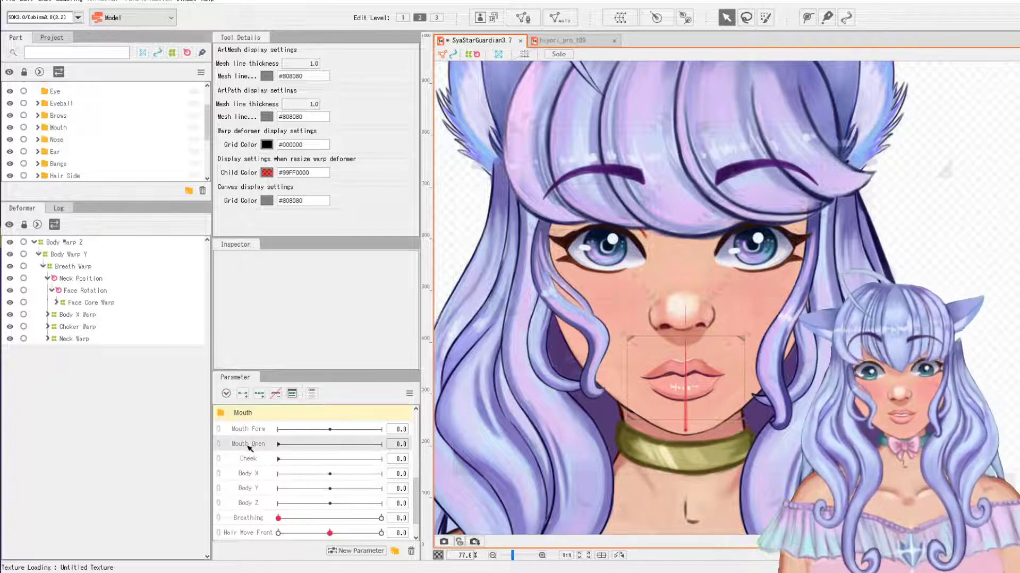
Step: Put Mouth Form and Mouth Open into the Mouth parameter folder, with the Eye folder collapsed and the Mouth folder expanded
left_click_drag(249, 427, 254, 416)
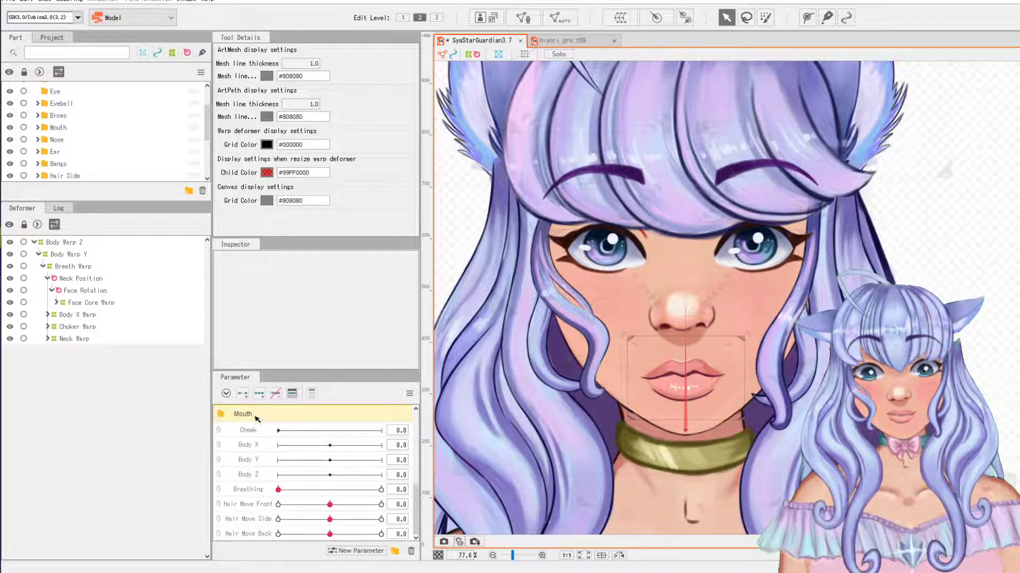
scroll(299, 453, "up", 3)
left_click(221, 425)
left_click(221, 443)
left_click(221, 443)
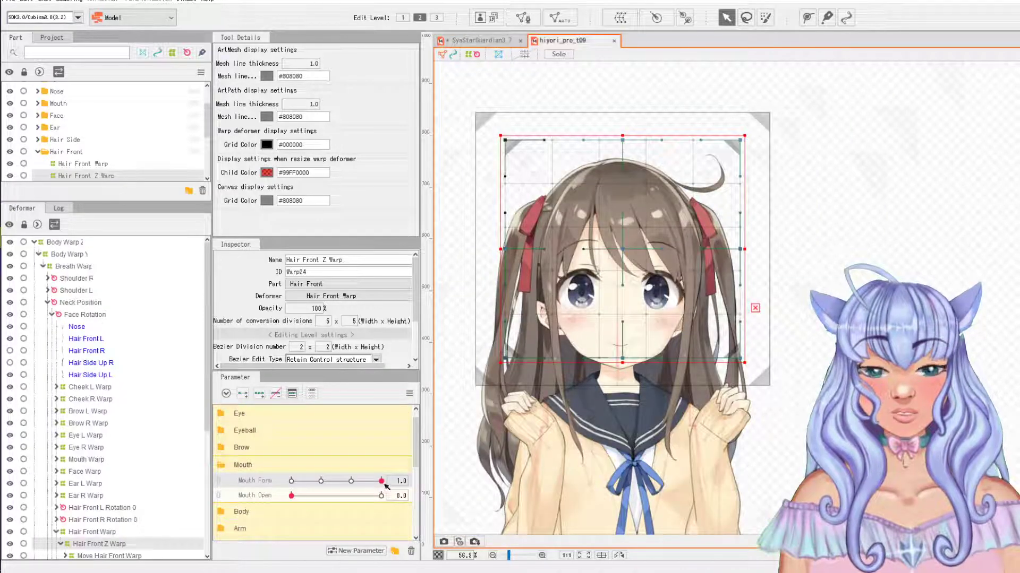
Step: Sweep Mouth Form from -2.0 to 1.0 on the hiyori_pro_t09 model, and return to the SyaStarGuardian model
left_click(356, 481)
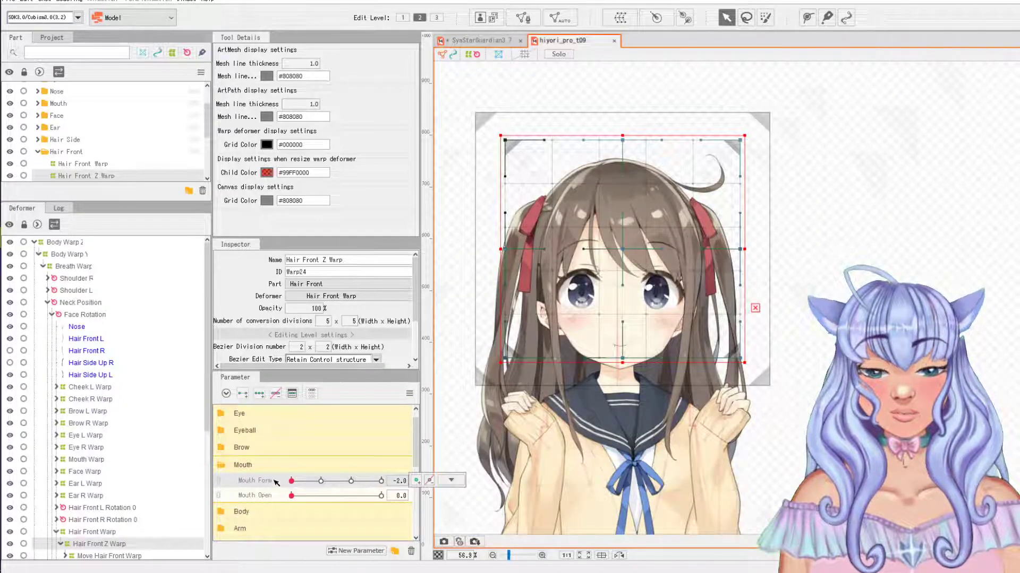
left_click_drag(364, 481, 385, 478)
left_click(480, 40)
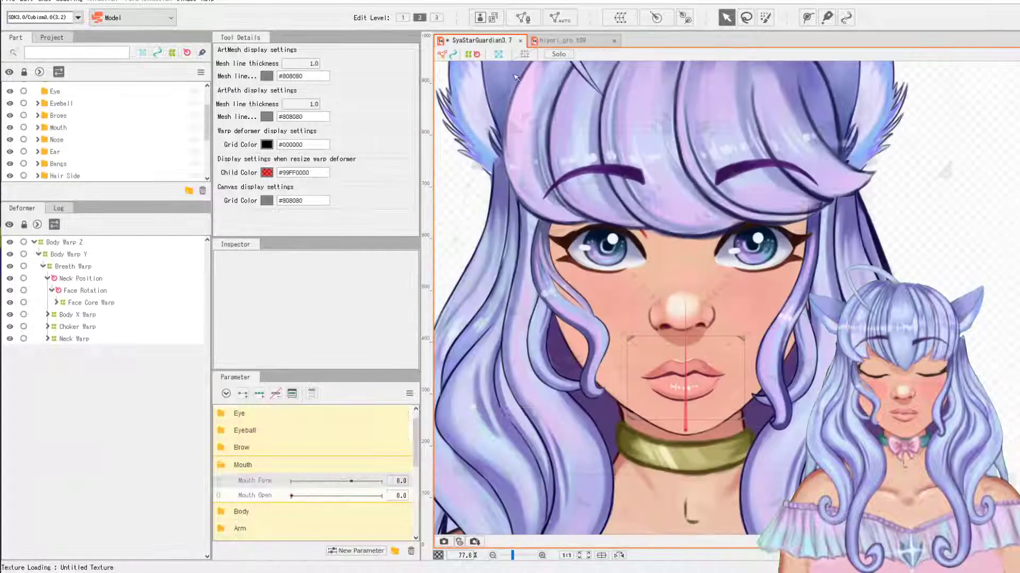
Step: Set the Mouth Form parameter's minimum to -2.0 and try its slider across the new range
left_click_drag(329, 457, 384, 460)
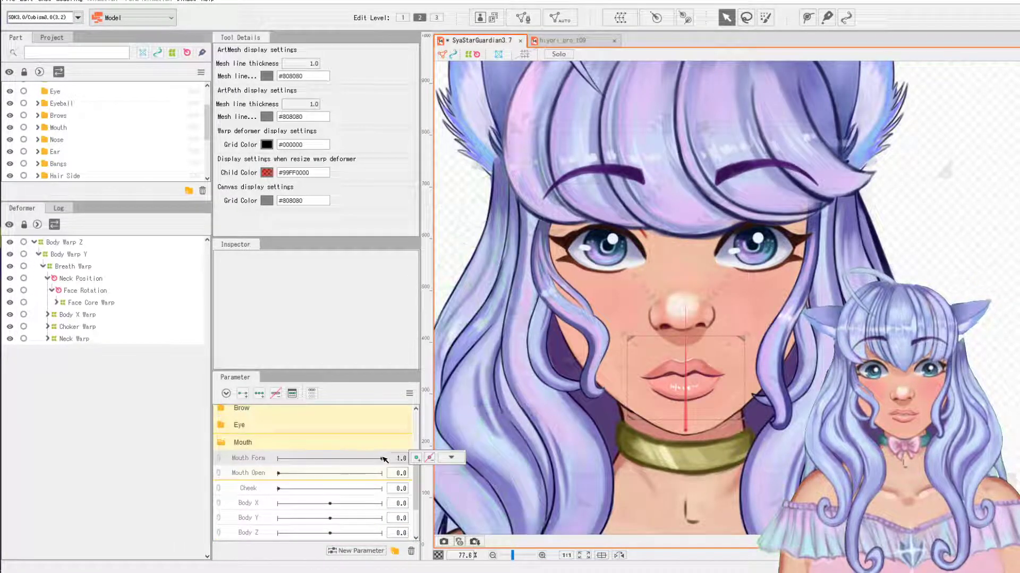
right_click(246, 460)
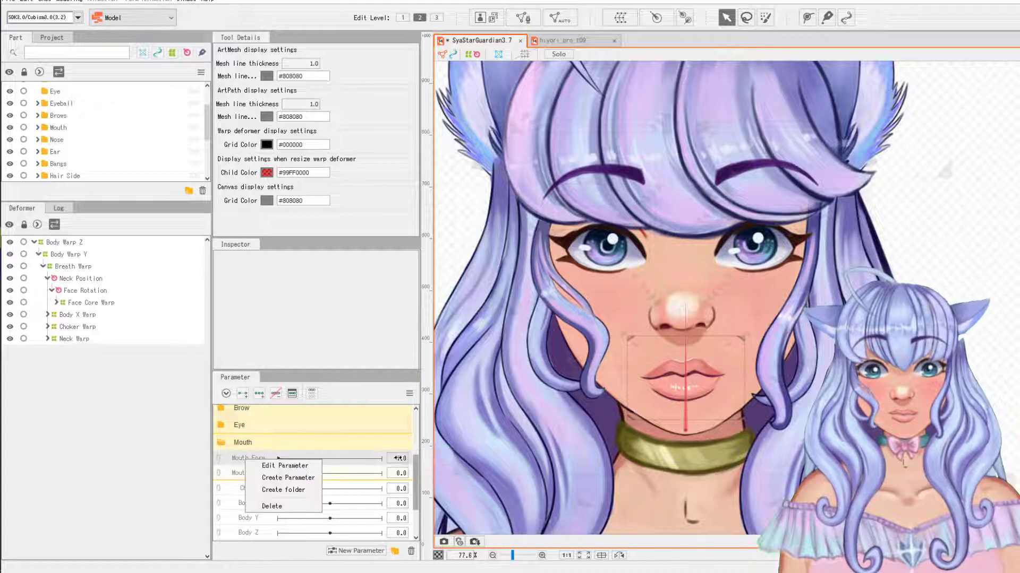
left_click(276, 465)
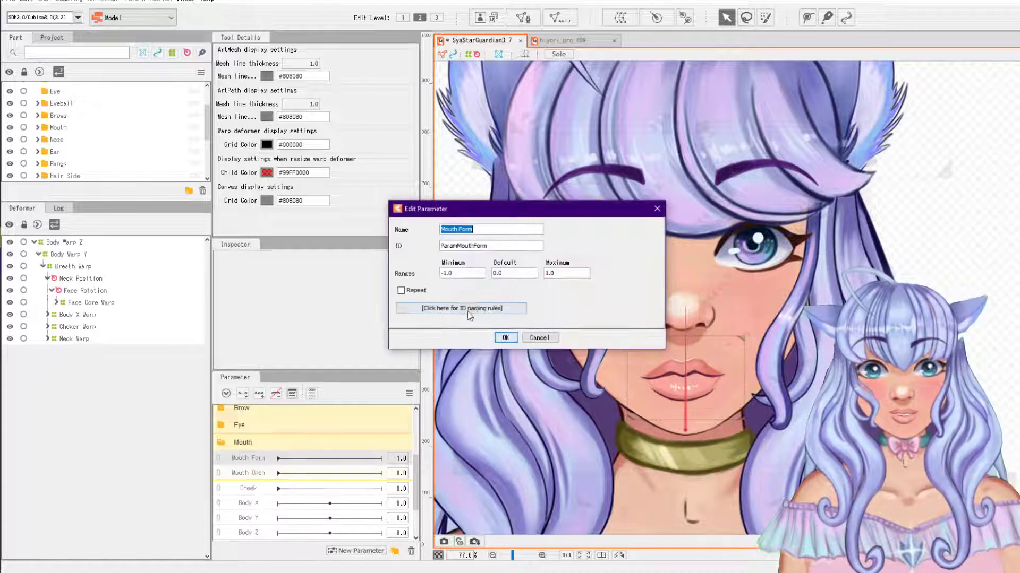
left_click(449, 274)
key("BackSpace")
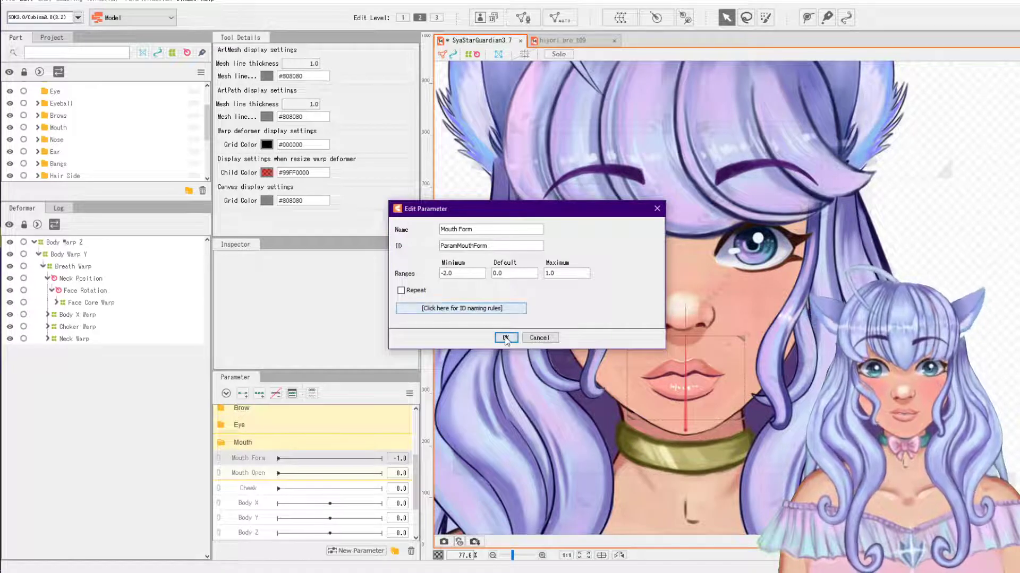
left_click(506, 338)
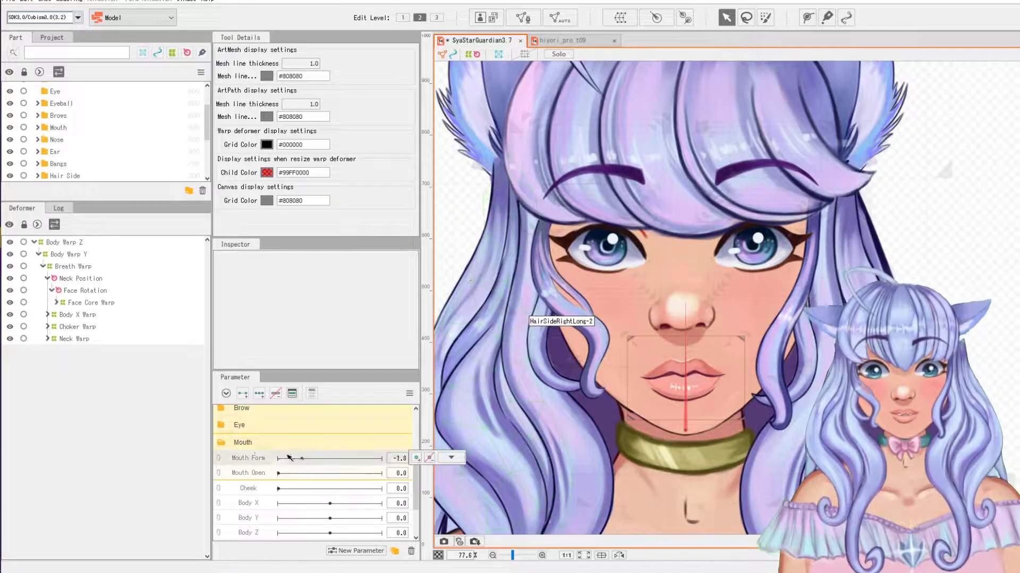
left_click_drag(295, 455, 369, 463)
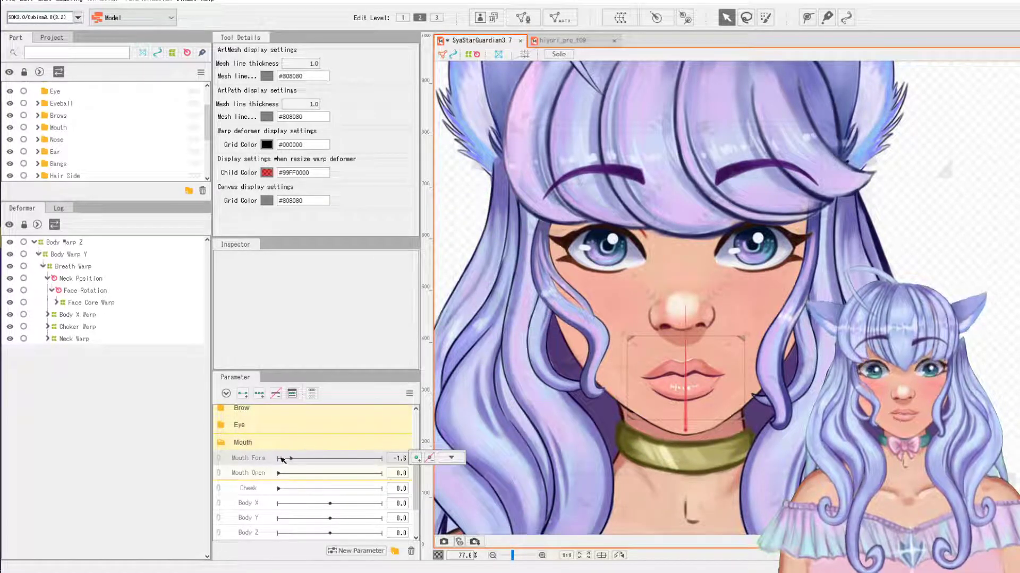
Step: Compare the Mouth Open parameter of the hiyori_pro_t09 model with the one in the SyaStarGuardian model
left_click(571, 40)
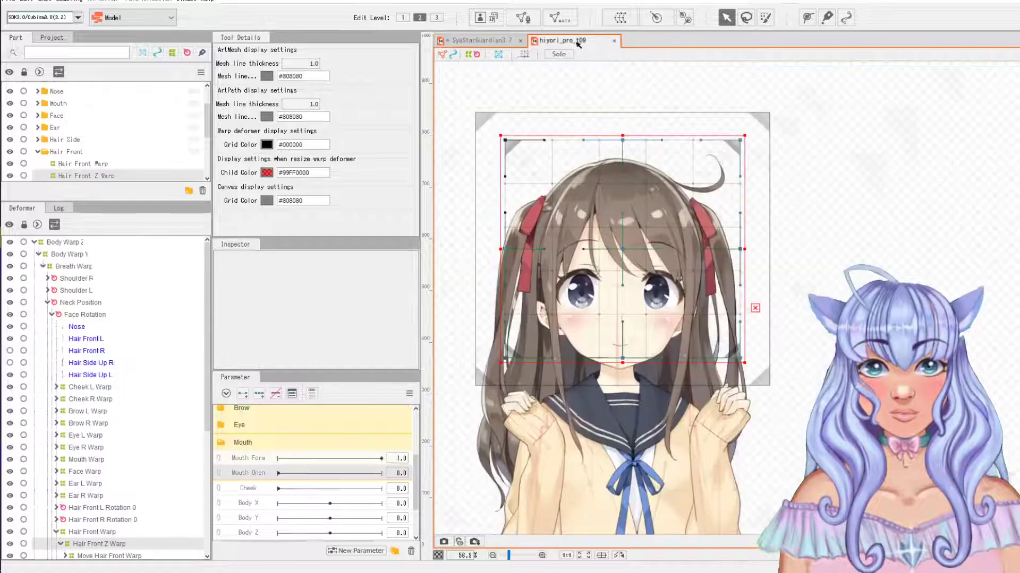
scroll(300, 498, "up", 3)
left_click_drag(292, 496, 237, 494)
left_click(482, 41)
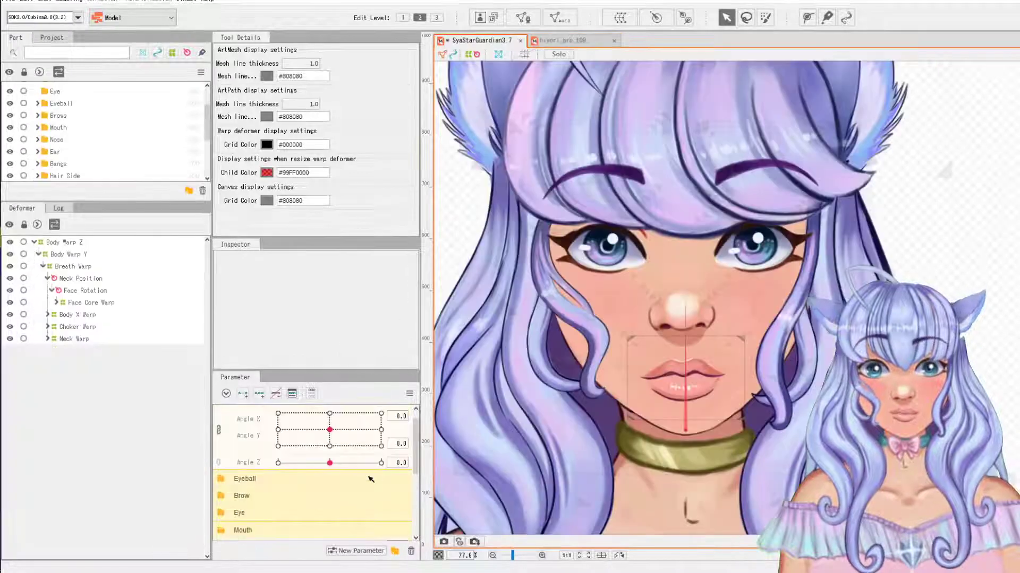
scroll(325, 465, "down", 3)
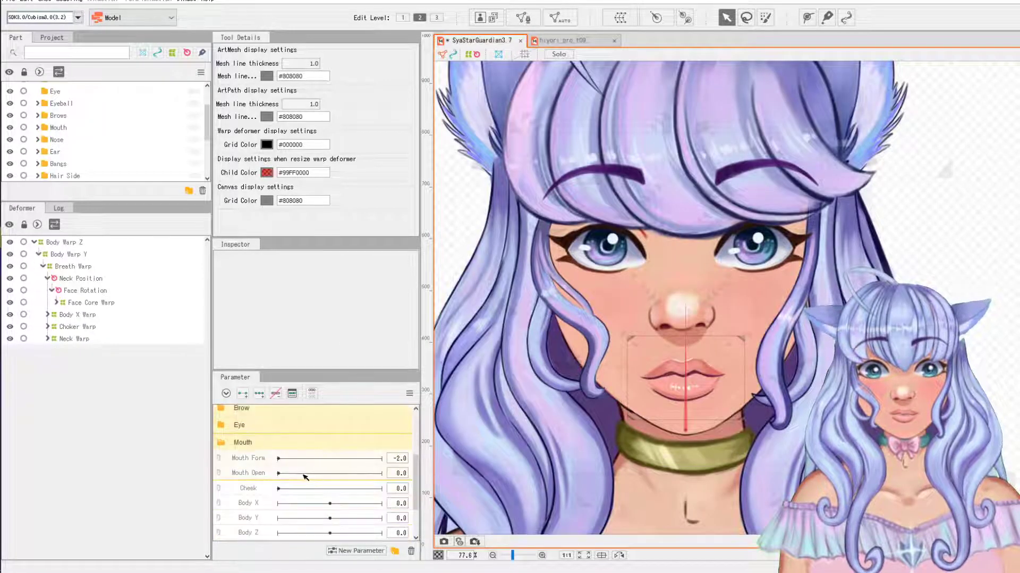
Step: Check each Mouth Form key position on the hiyori_pro_t09 model, and go back to the SyaStarGuardian model
key("ctrl+Tab")
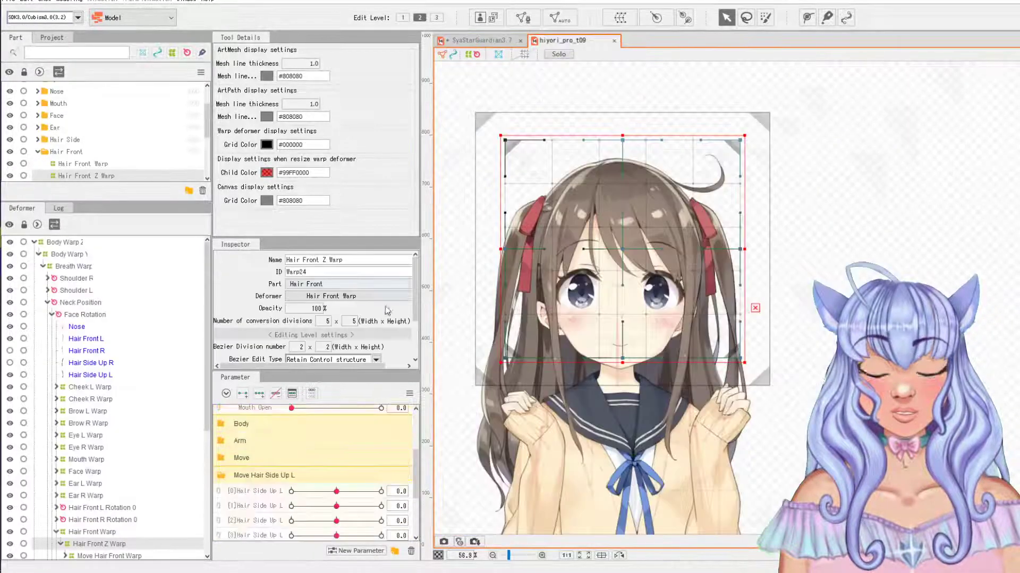
scroll(266, 467, "up", 2)
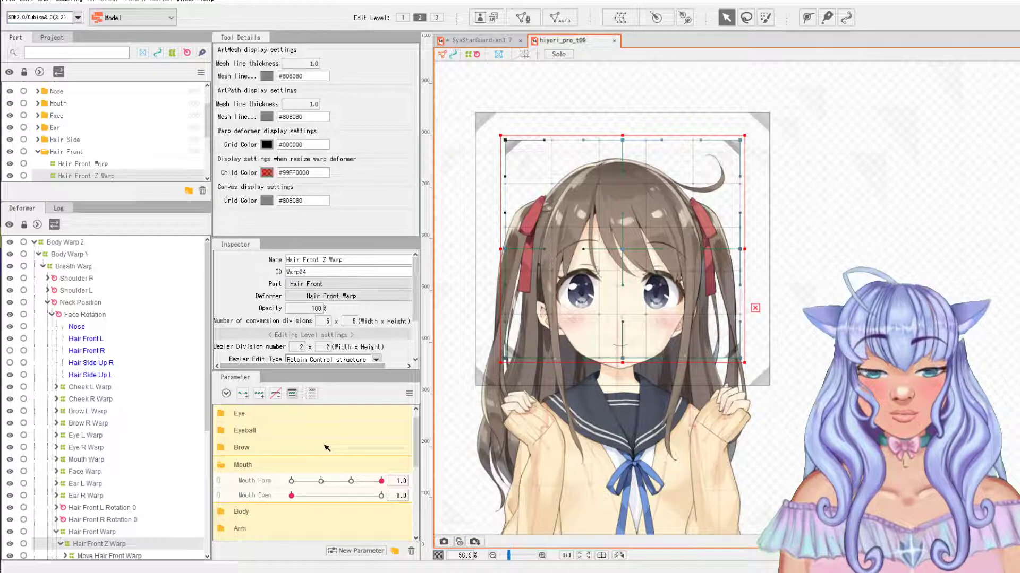
right_click(237, 482)
left_click(290, 480)
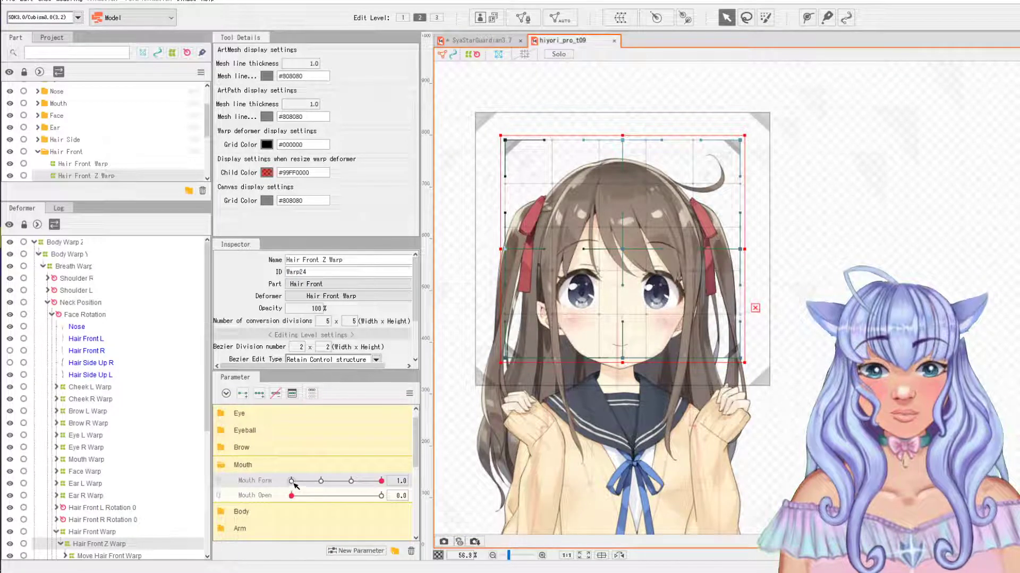
left_click(292, 481)
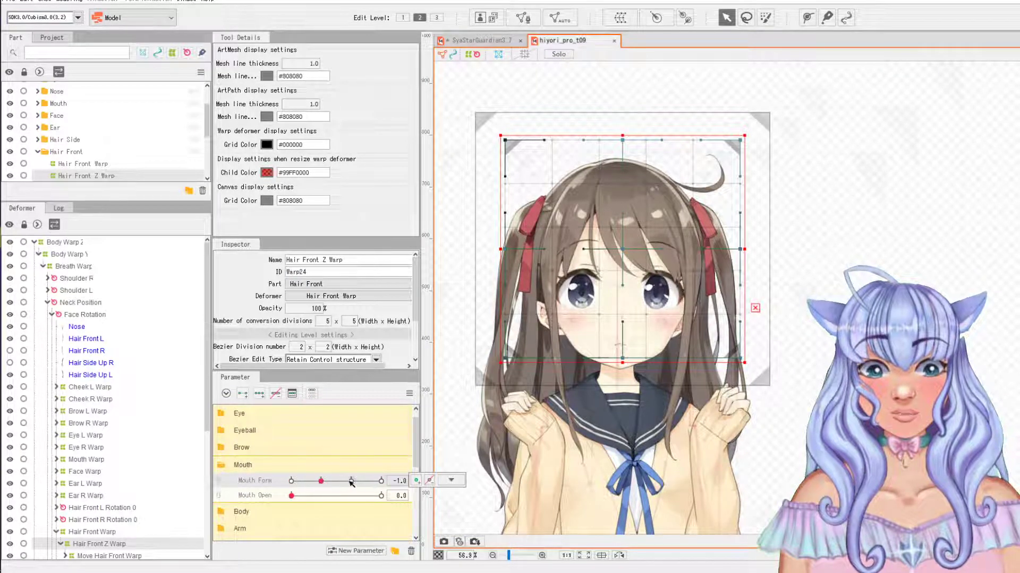
left_click(351, 481)
left_click(495, 42)
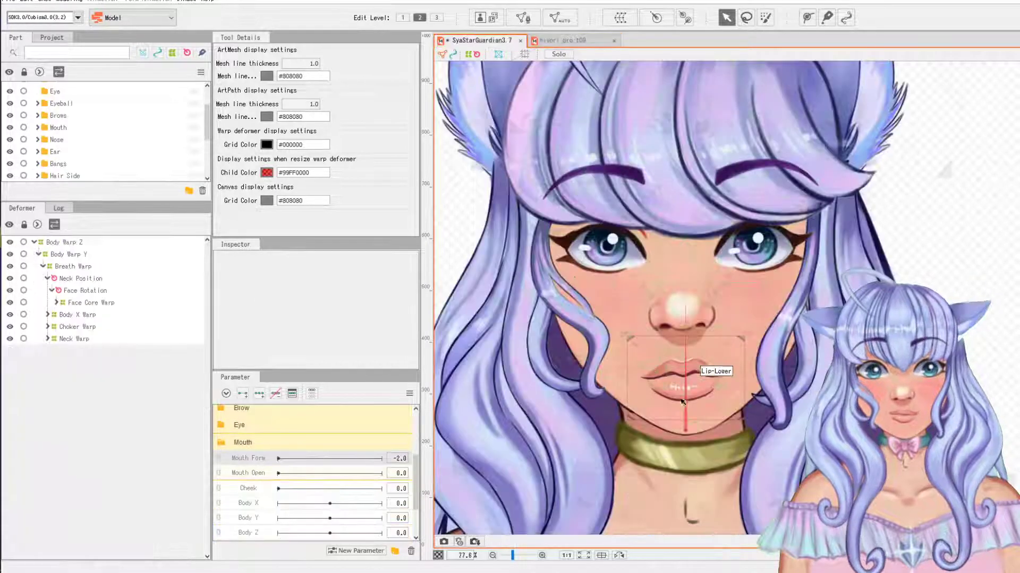
Step: Select the Mouth Warp deformer and add Mouth Form keys at -2 and 0
left_click(699, 363)
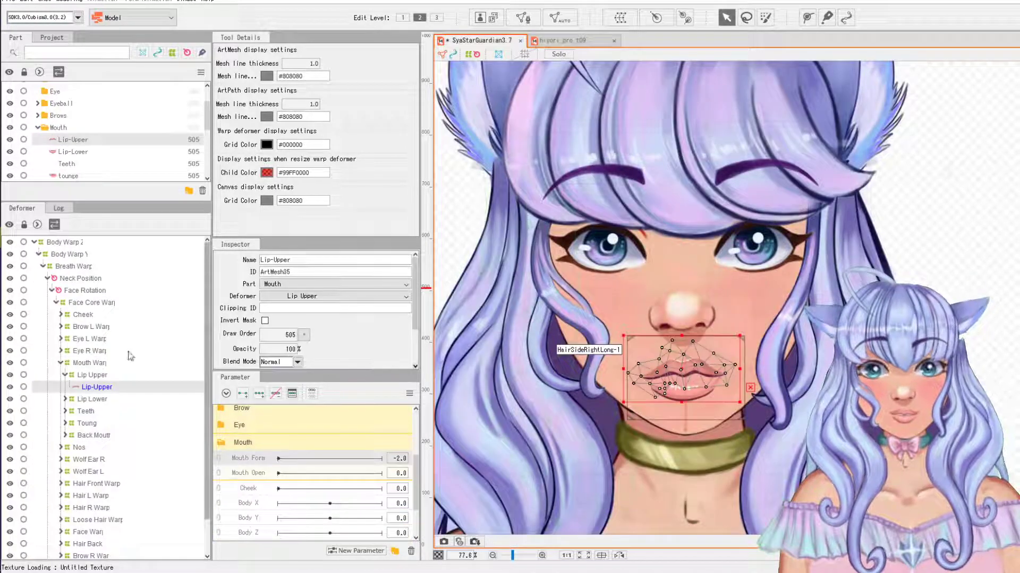
left_click(98, 365)
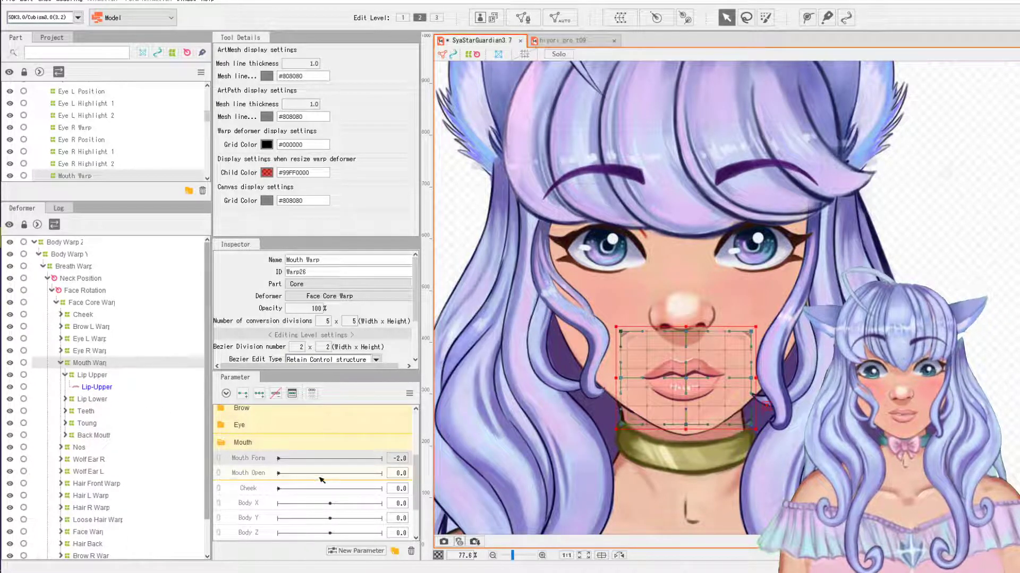
double_click(232, 461)
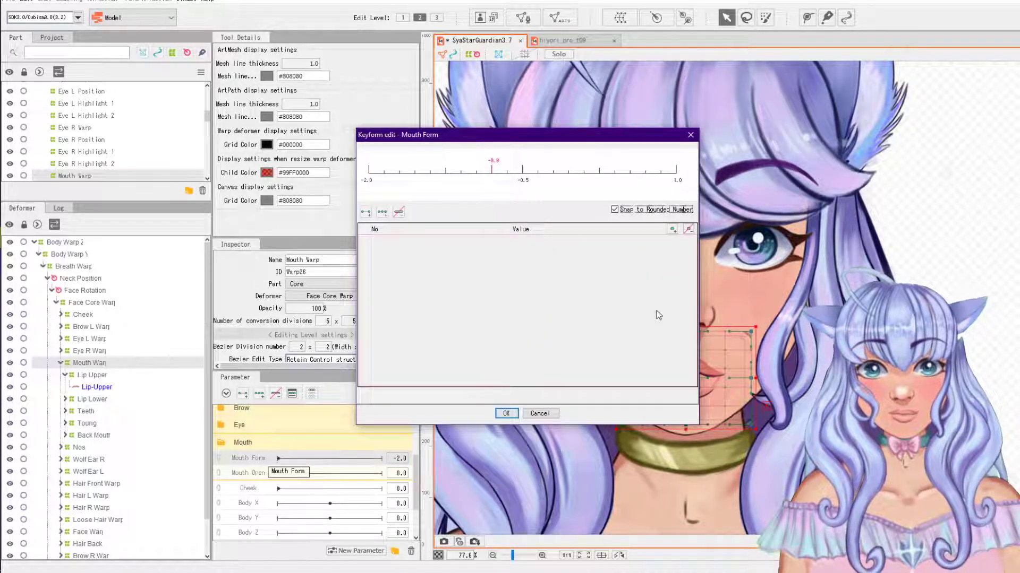
left_click(672, 230)
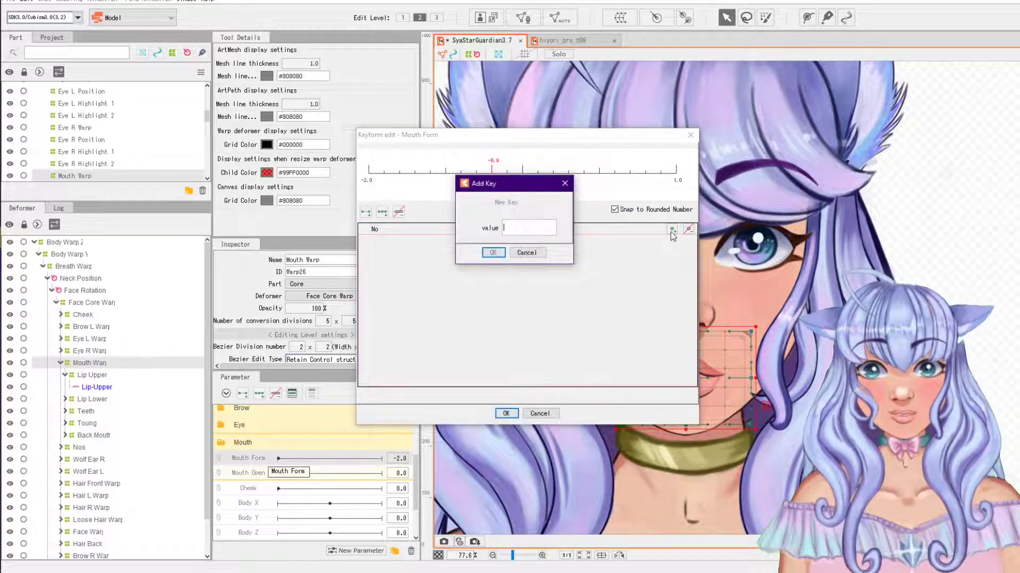
type("-2")
key("Return")
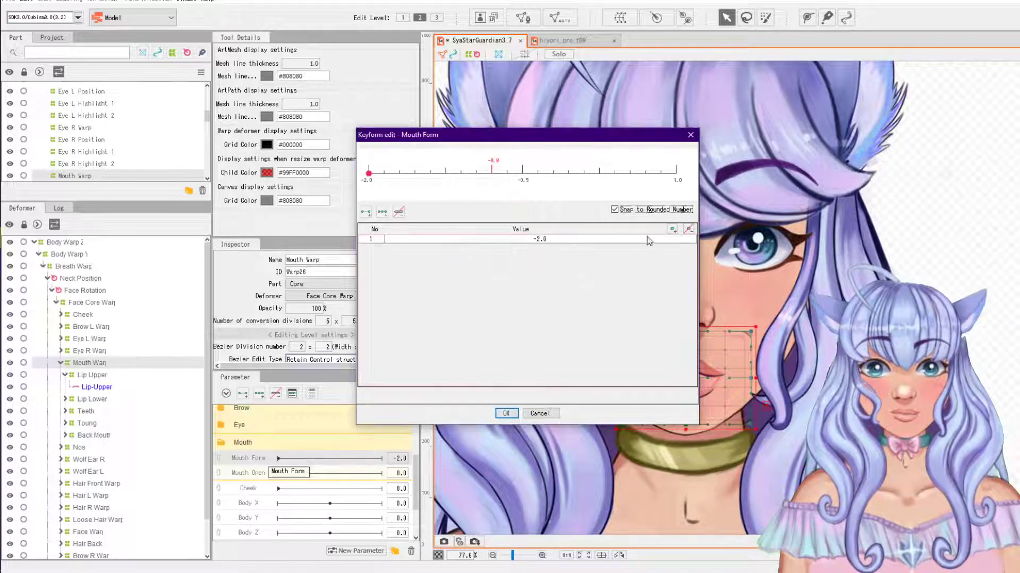
left_click(672, 229)
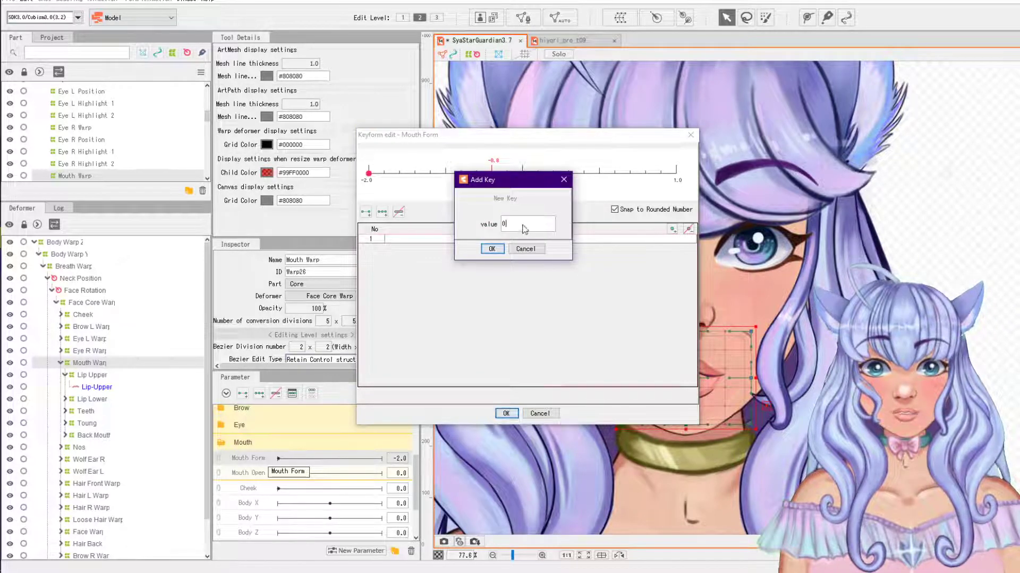
left_click(498, 249)
Step: Add Mouth Form keys at 1 and -1 to Mouth Warp and apply the key list
left_click(671, 229)
left_click_drag(534, 233, 503, 227)
type("1")
left_click(504, 251)
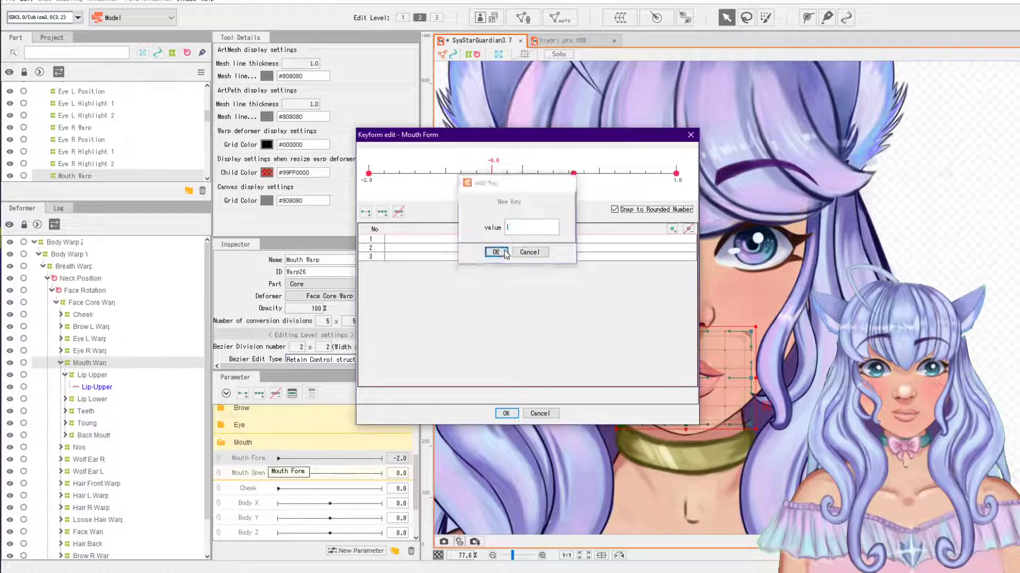
left_click(672, 229)
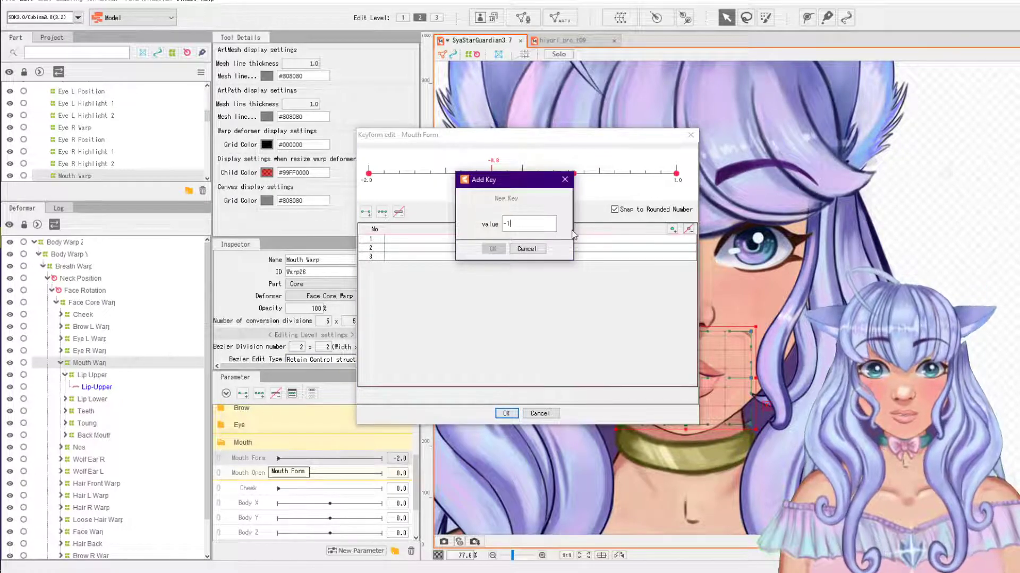
left_click(493, 248)
left_click(506, 413)
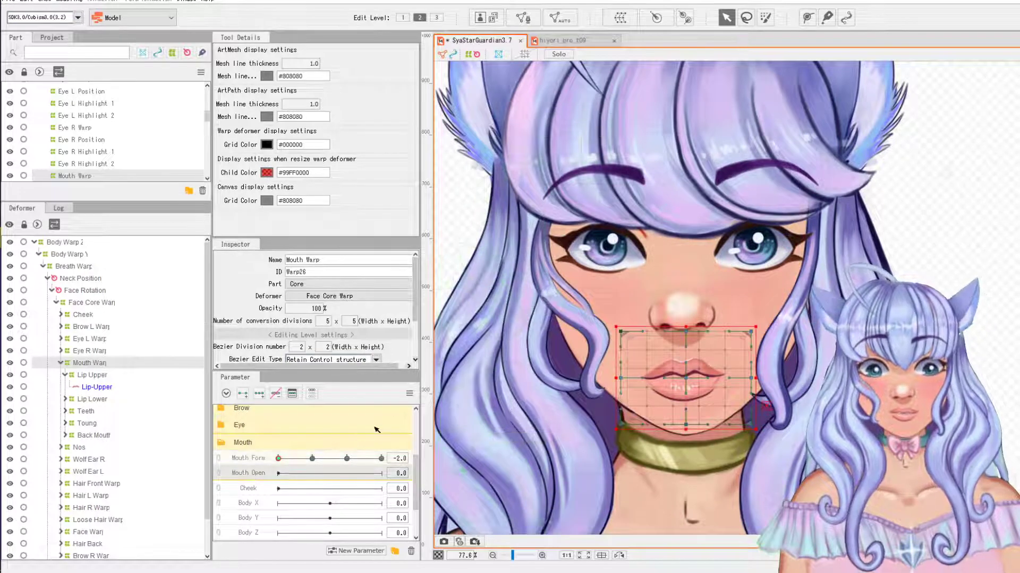
Step: Add two keys to Mouth Open for Mouth Warp, test its slider, and set both mouth parameters to 1.0
left_click(242, 393)
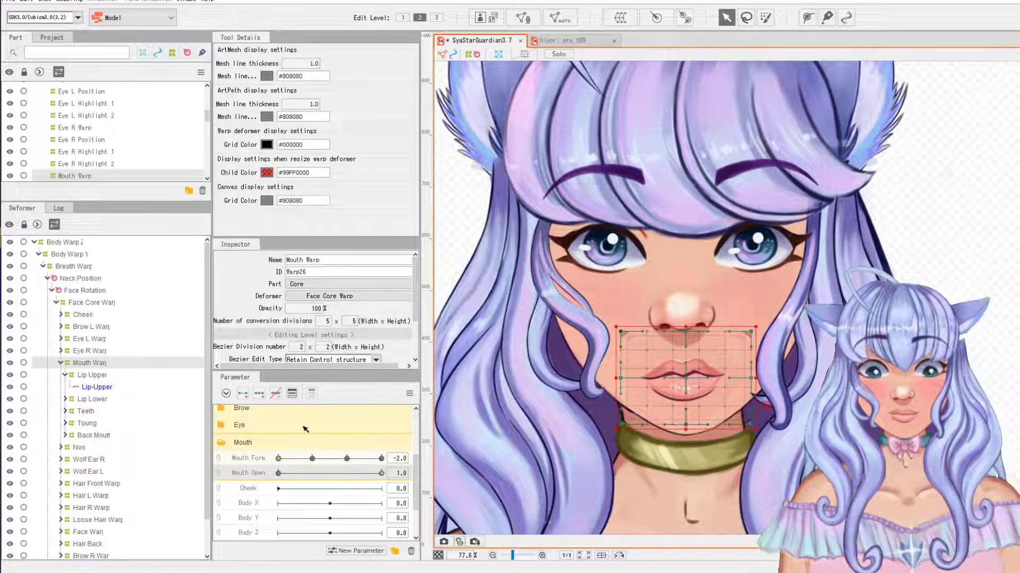
left_click(318, 474)
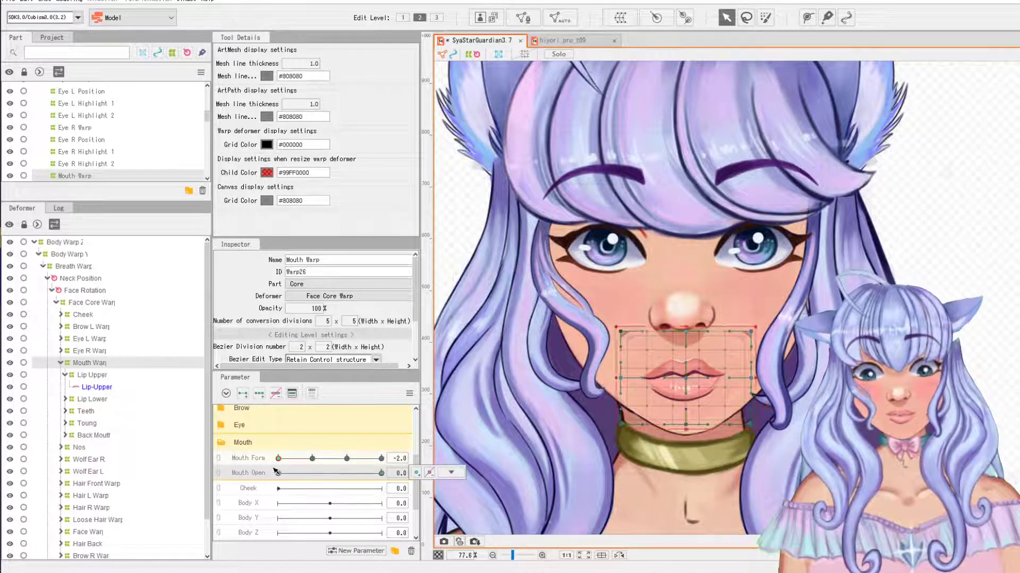
left_click_drag(318, 476, 363, 474)
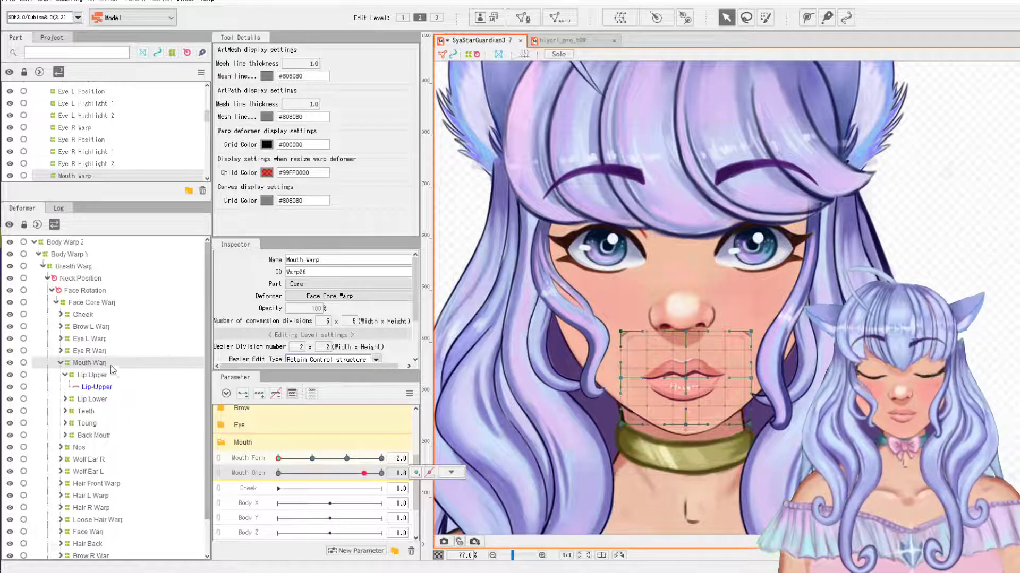
left_click(381, 473)
left_click(381, 459)
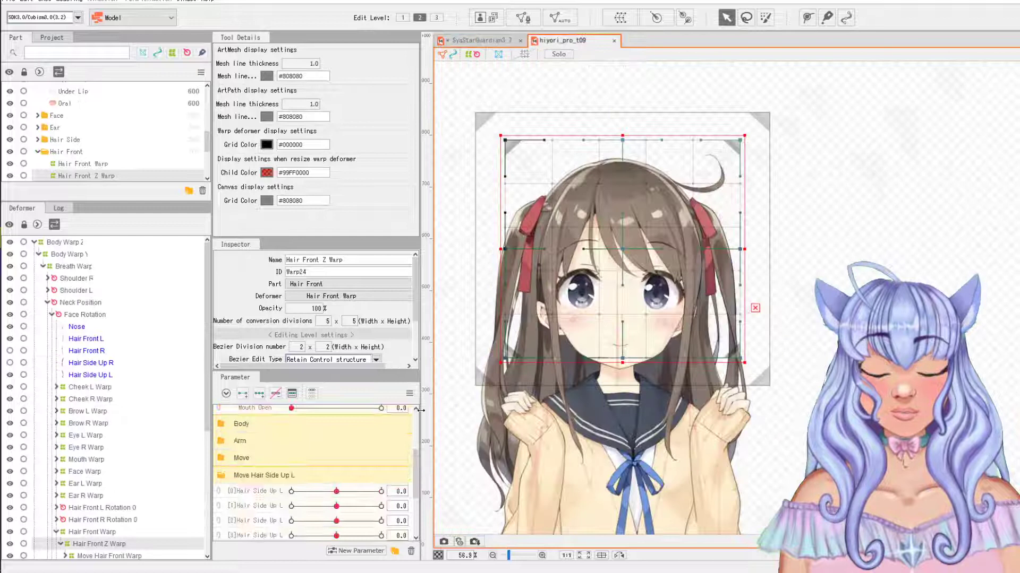
Step: Check the hiyori_pro_t09 mouth with Mouth Form and Mouth Open at 1.0, and return to the SyaStarGuardian model
left_click(563, 40)
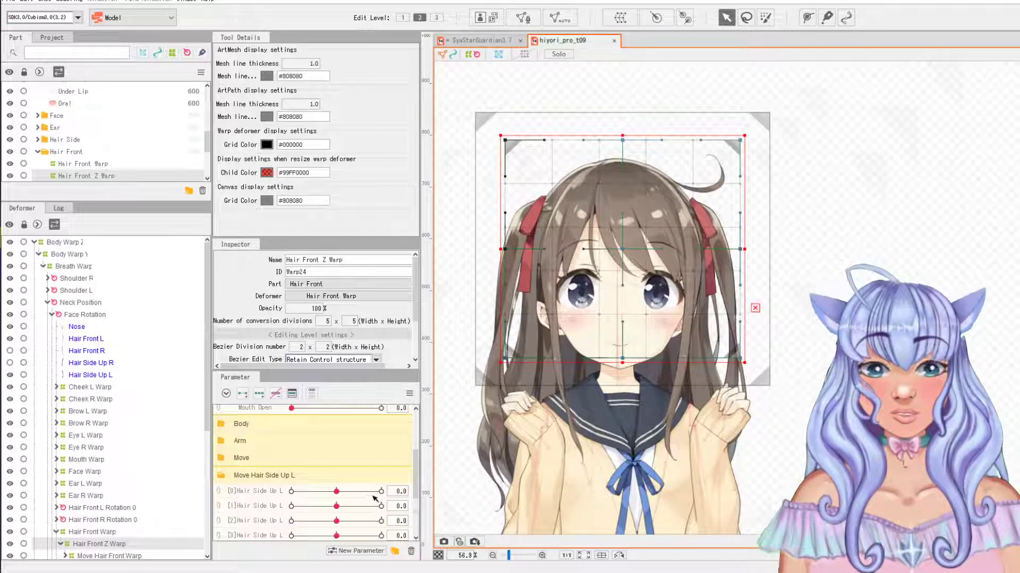
scroll(376, 455, "down", 3)
scroll(376, 454, "up", 5)
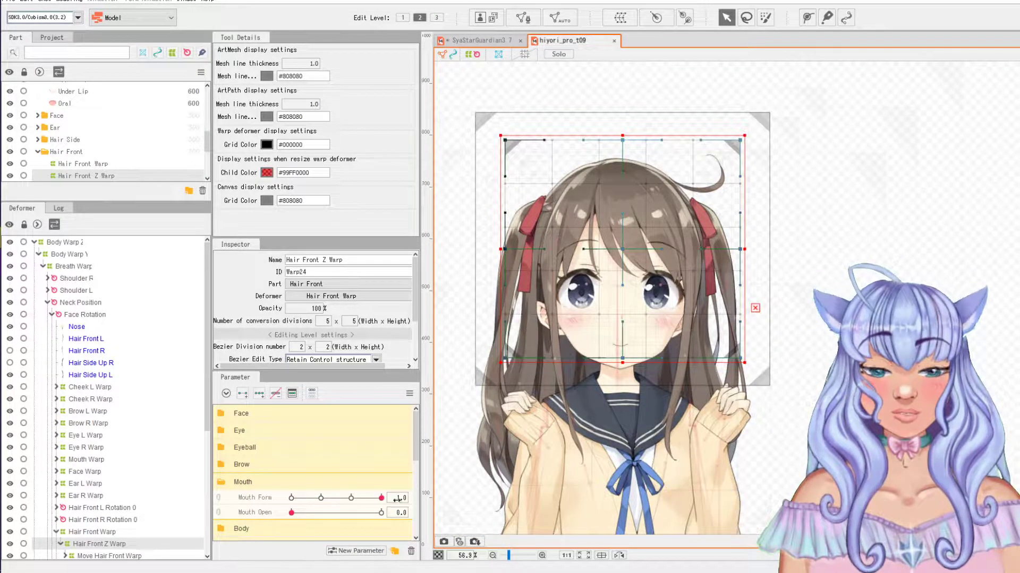
left_click_drag(353, 519, 384, 508)
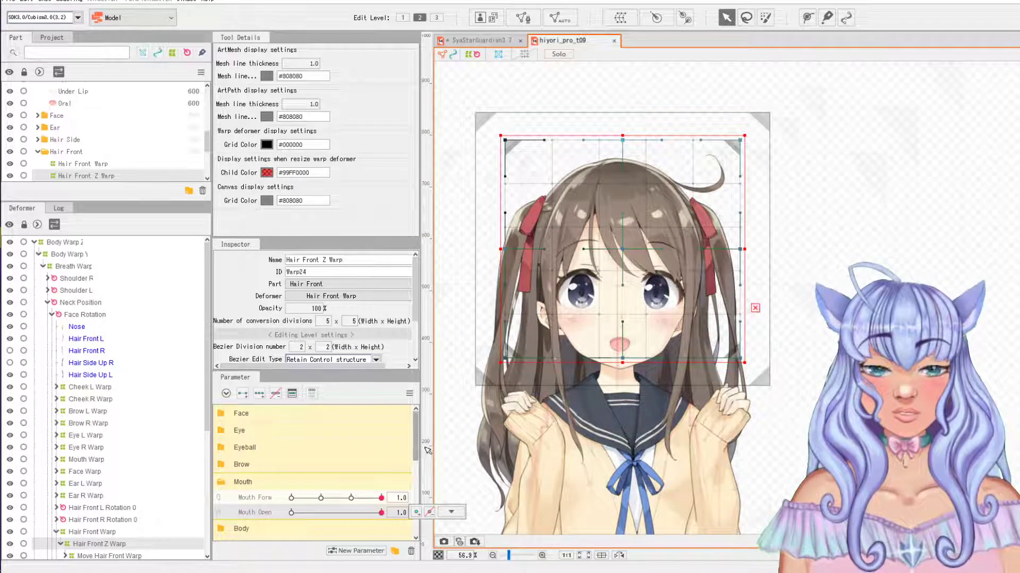
left_click(476, 41)
scroll(384, 462, "down", 5)
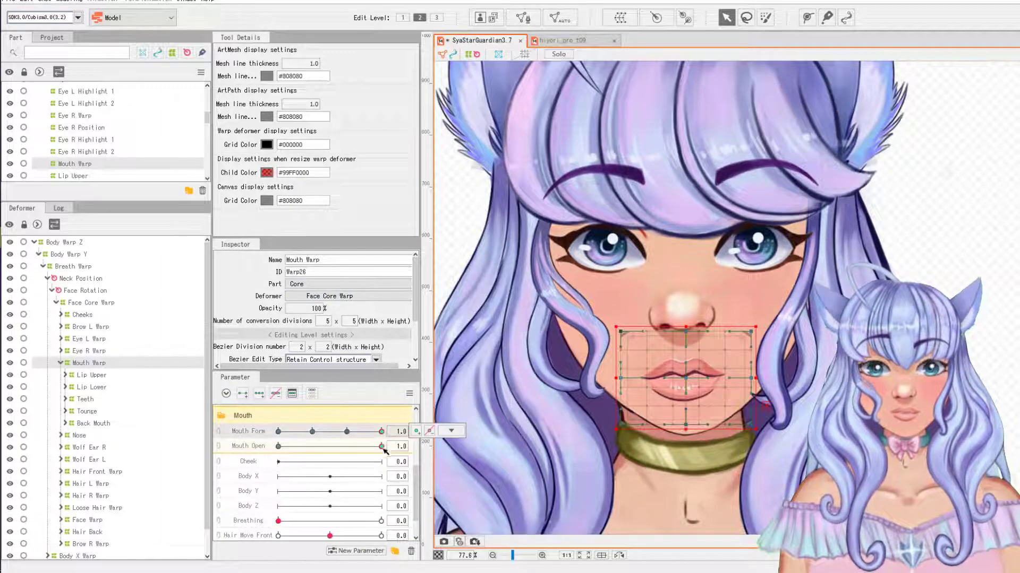
Step: Give the Lip Upper deformer Mouth Form keys at 1.0, 0.0, -1.0 and -2.0 and Mouth Open keys at 0.0 and 1.0
left_click(385, 432)
left_click(385, 446)
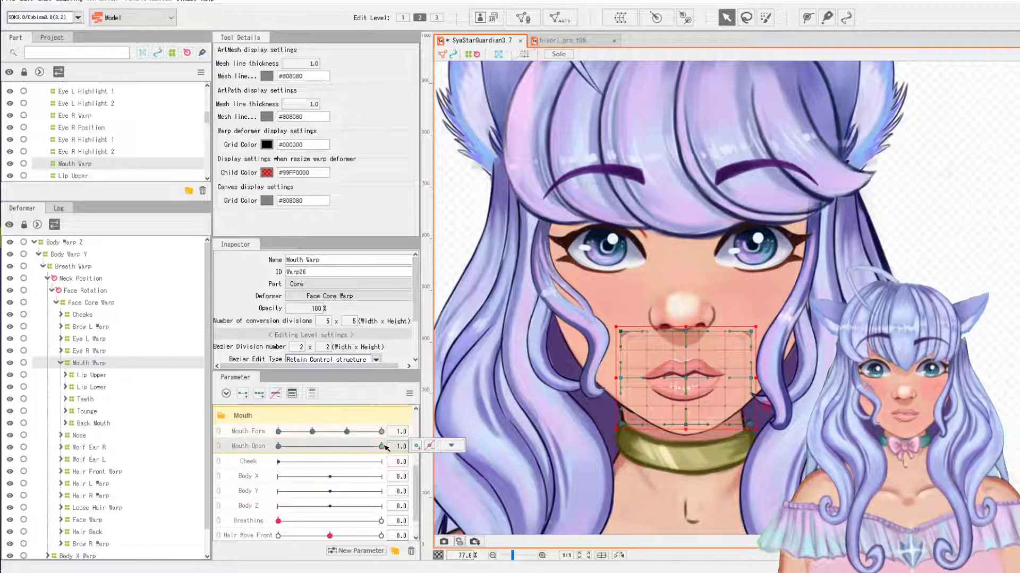
left_click(193, 376)
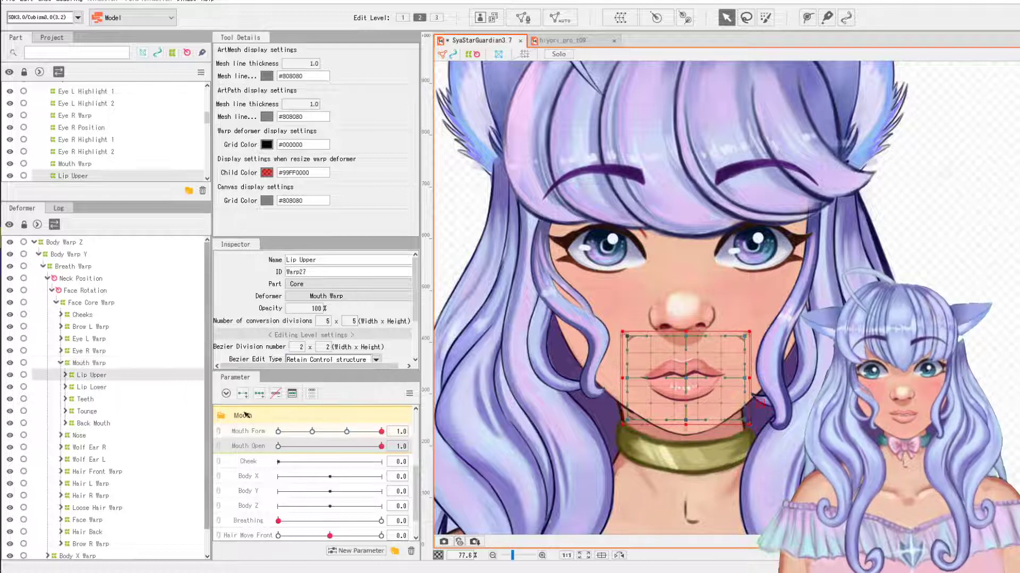
scroll(781, 418, "up", 3)
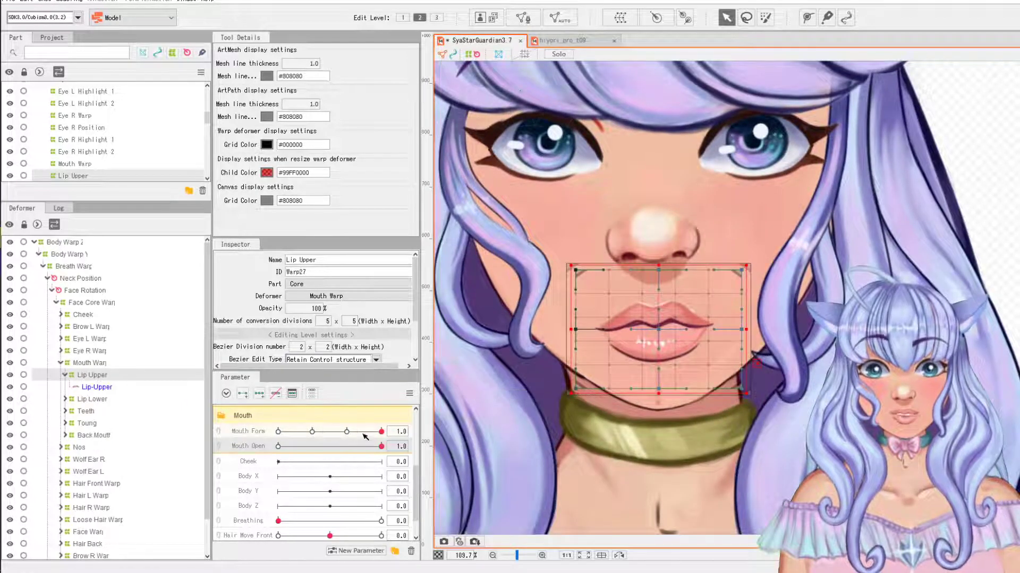
left_click(382, 432)
left_click(416, 431)
left_click(347, 432)
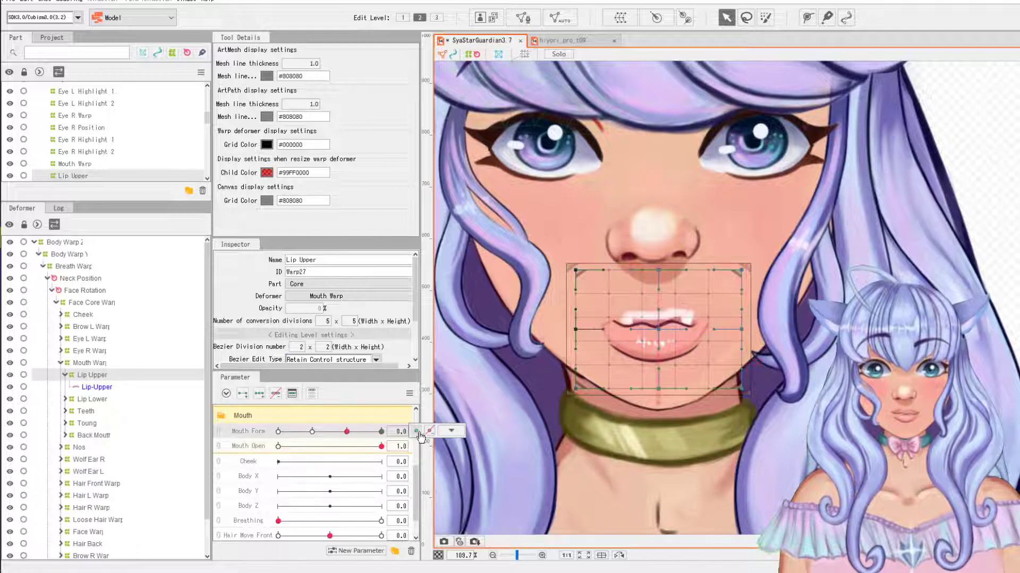
left_click(416, 431)
left_click(313, 431)
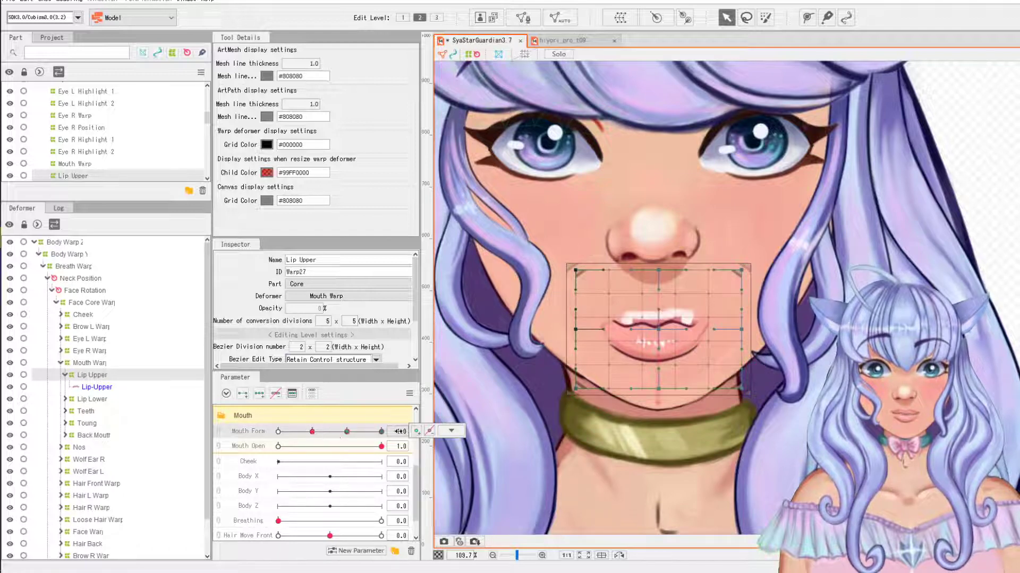
left_click(278, 431)
left_click(278, 446)
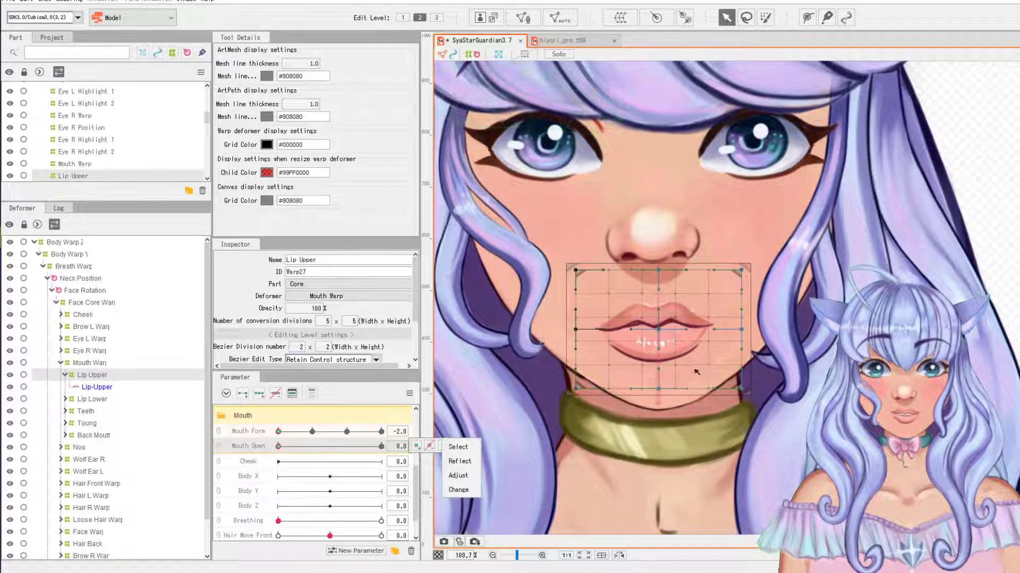
Step: Raise the Lip Upper deformer at Mouth Form 1.0 and Mouth Open 1.0 to part the upper lip from the lower
scroll(644, 375, "up", 5)
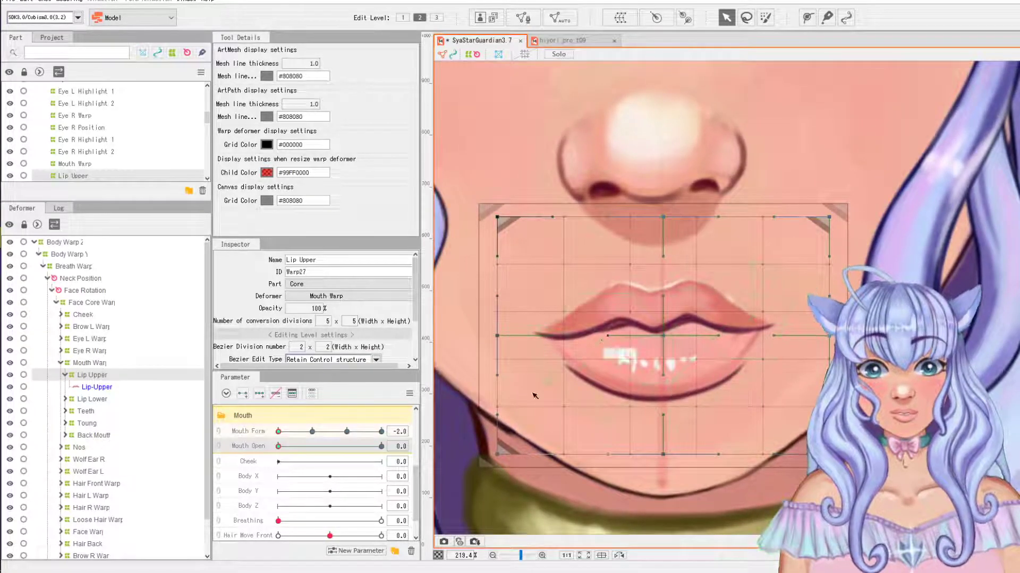
left_click(381, 446)
left_click(382, 432)
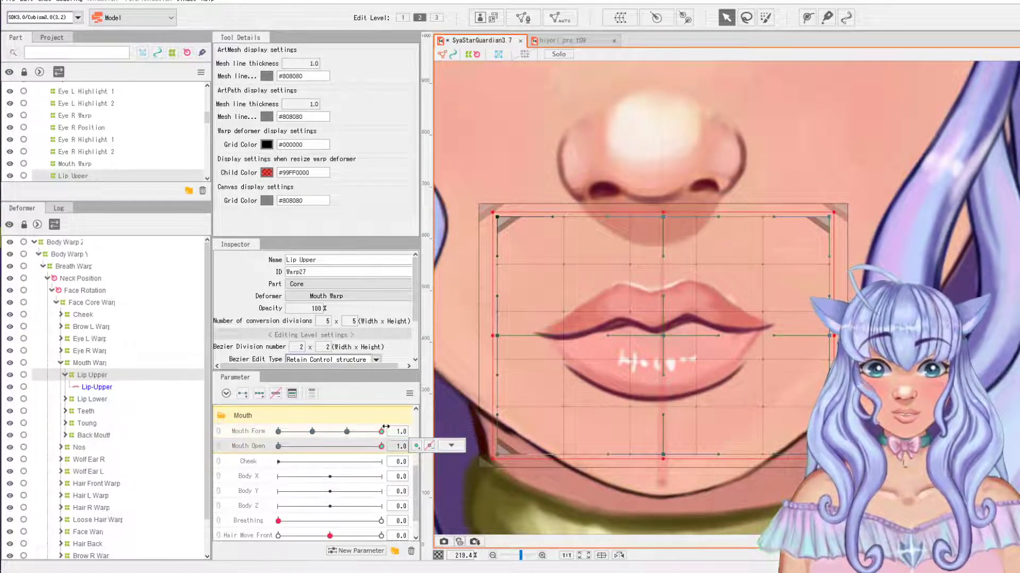
left_click_drag(673, 335, 659, 312)
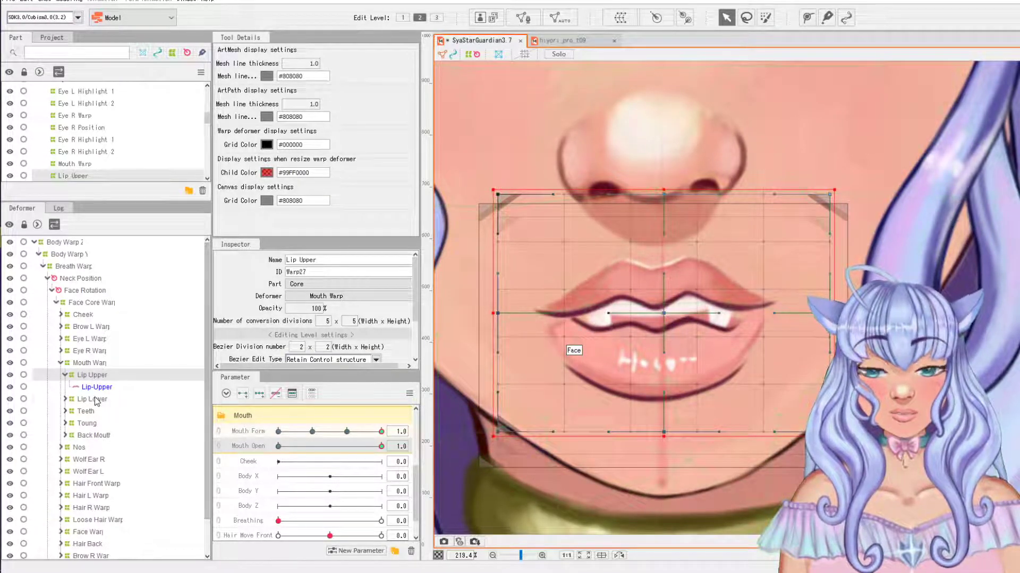
Step: Give the Lip Lower deformer the same four Mouth Form keys and two Mouth Open keys as Lip Upper
left_click(111, 399)
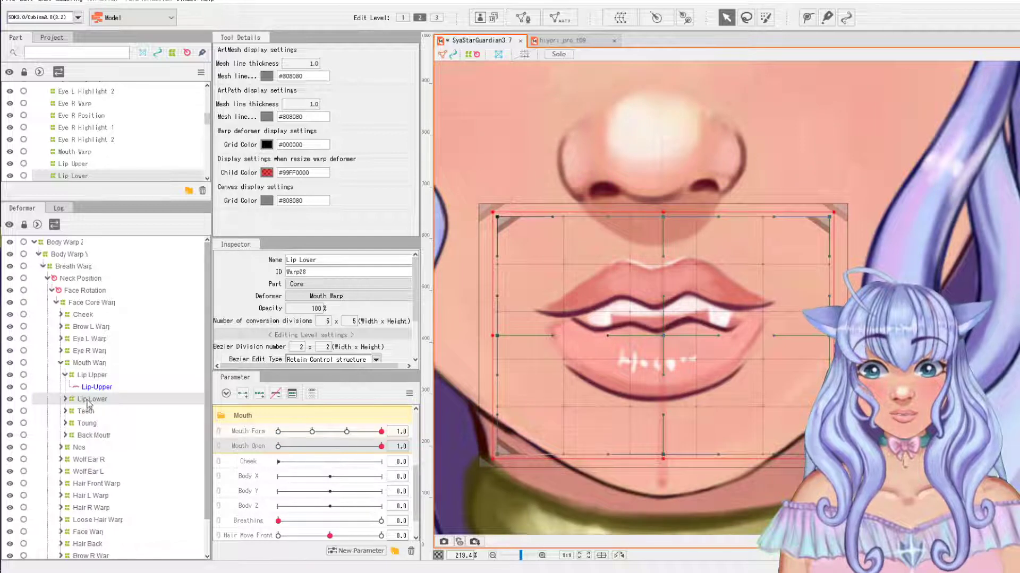
left_click(65, 399)
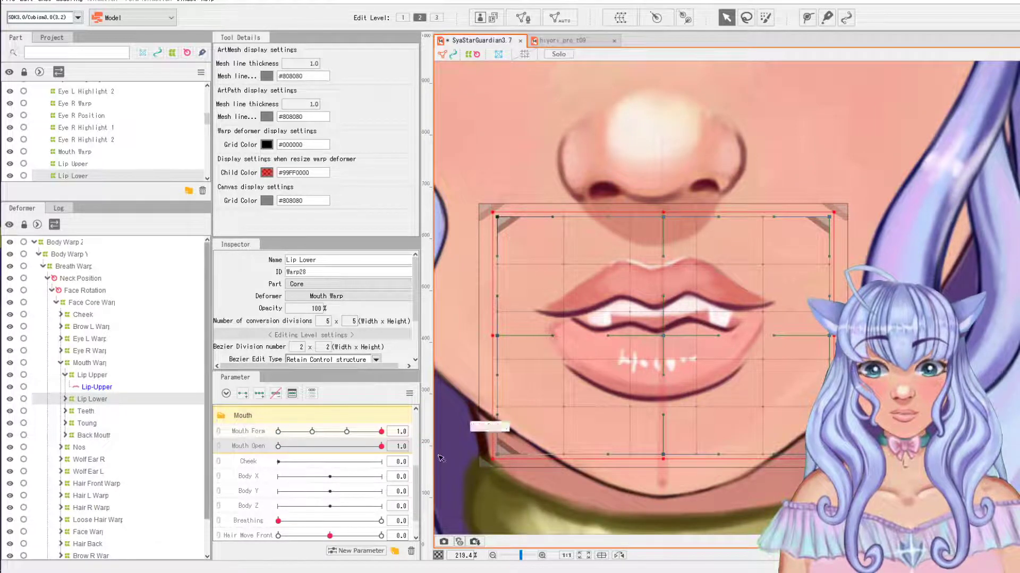
left_click(346, 432)
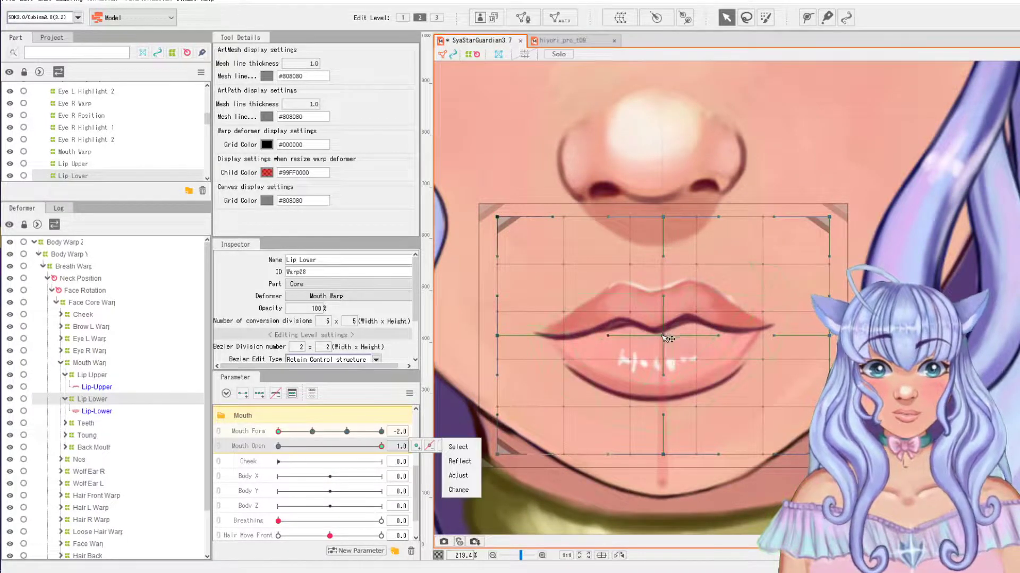
Step: Try lowering the Lip Lower deformer at Mouth Form -2.0 and Mouth Open 1.0, and undo it
left_click(668, 339)
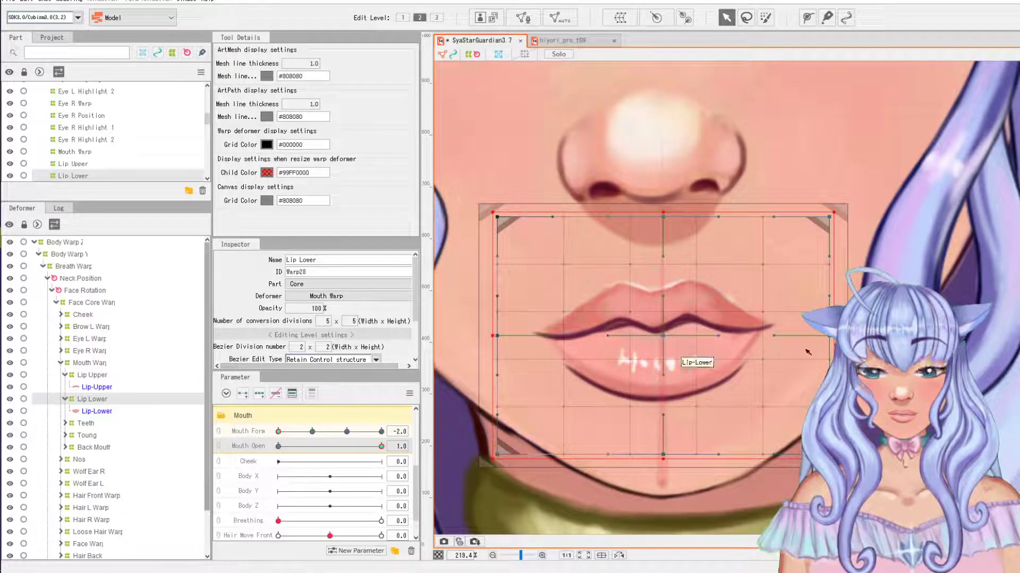
left_click_drag(663, 336, 662, 362)
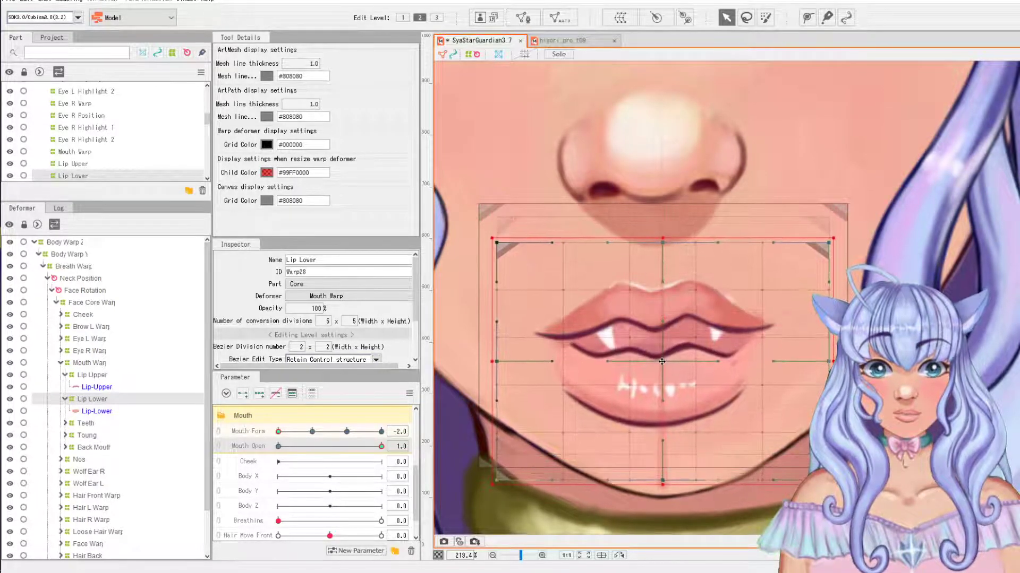
left_click(382, 432)
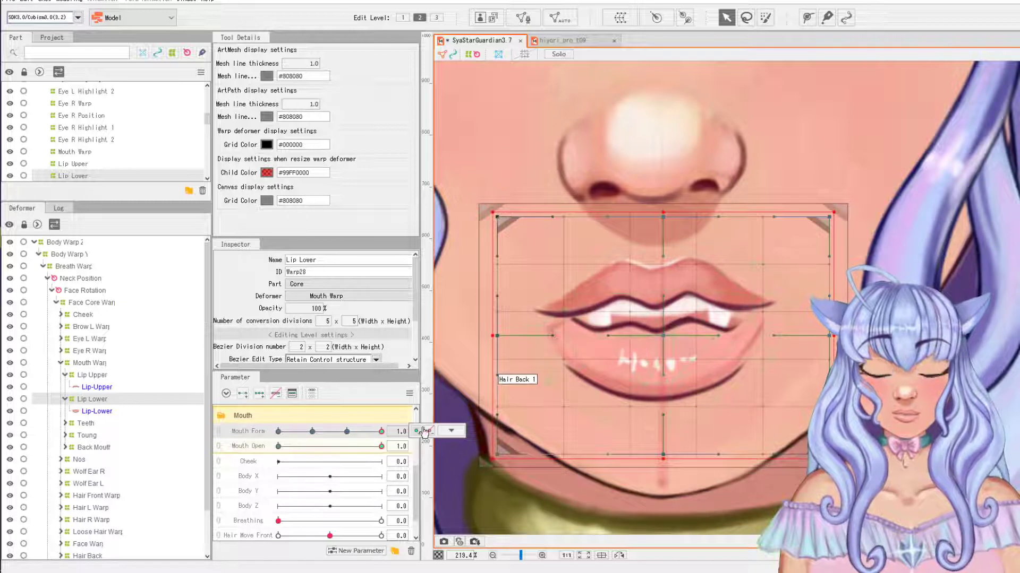
key("ctrl+z")
key("ctrl+z")
Step: Restore the Mouth Open 1.0 key on Lip Lower and move the deformer down at Mouth Form 1.0
left_click(381, 432)
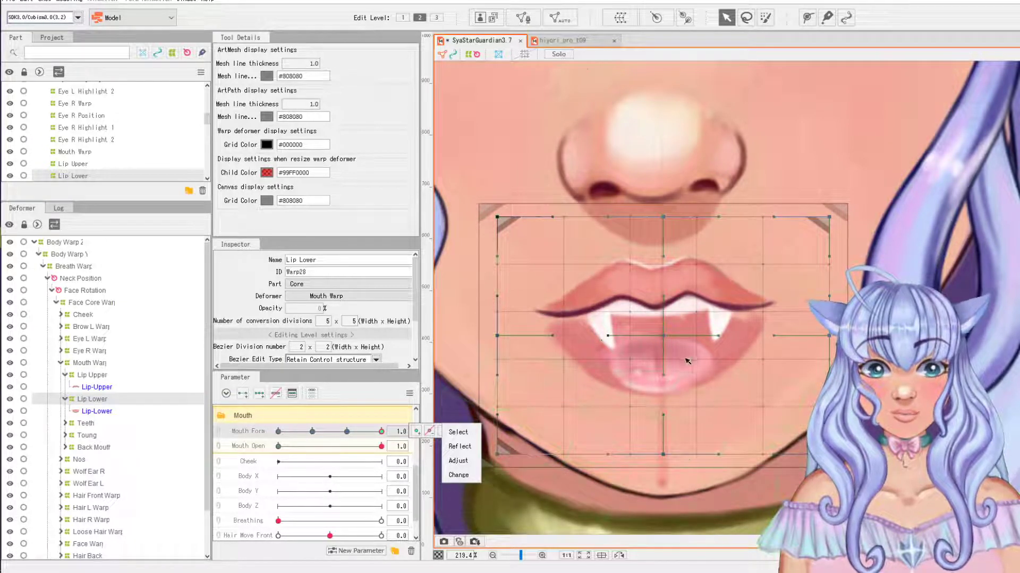
left_click(381, 447)
left_click_drag(666, 338, 666, 357)
Step: Draw a five-point deform path along the Lip-Lower art mesh, curving from one mouth corner to the other
left_click_drag(650, 374, 629, 377)
left_click(807, 17)
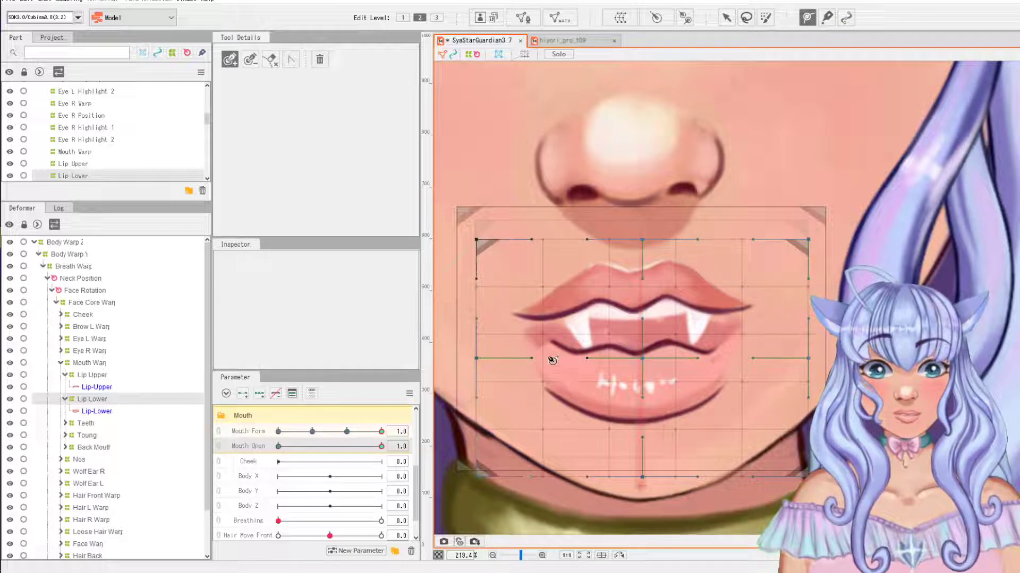
left_click(101, 412)
left_click(101, 412)
left_click(532, 344)
left_click(575, 379)
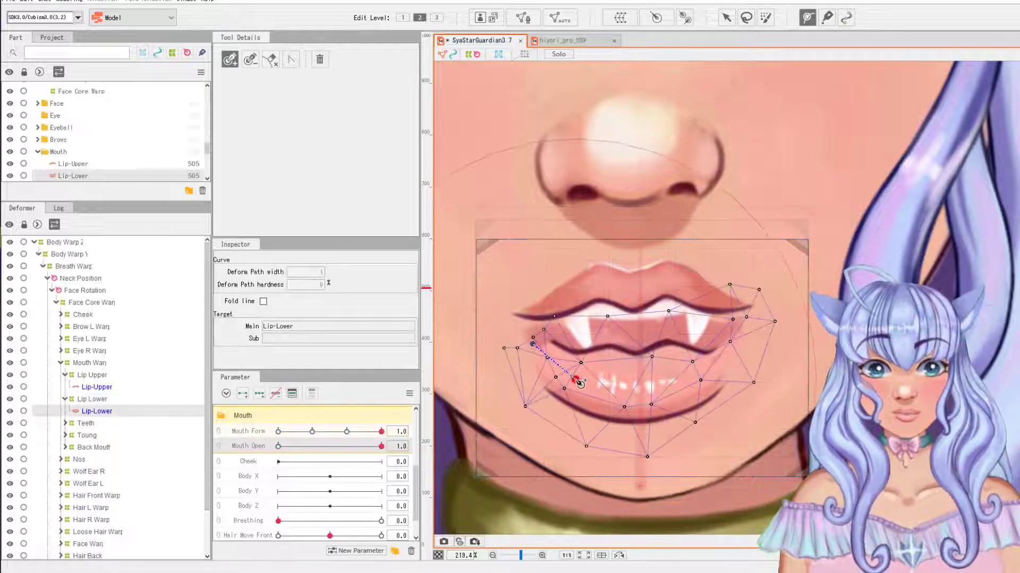
left_click(645, 384)
left_click(701, 370)
left_click(734, 341)
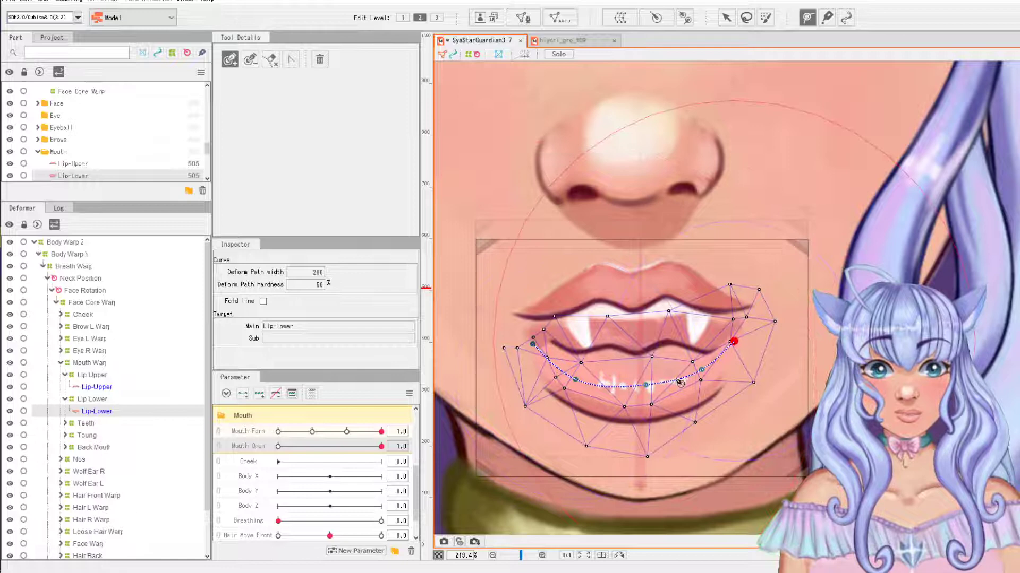
Step: Add Lip-Lower keys at Mouth Form -2.0, -1.0, 0.0 and 1.0 and at Mouth Open 0.0 and 1.0
left_click(381, 432)
left_click(417, 431)
left_click(346, 431)
left_click(417, 431)
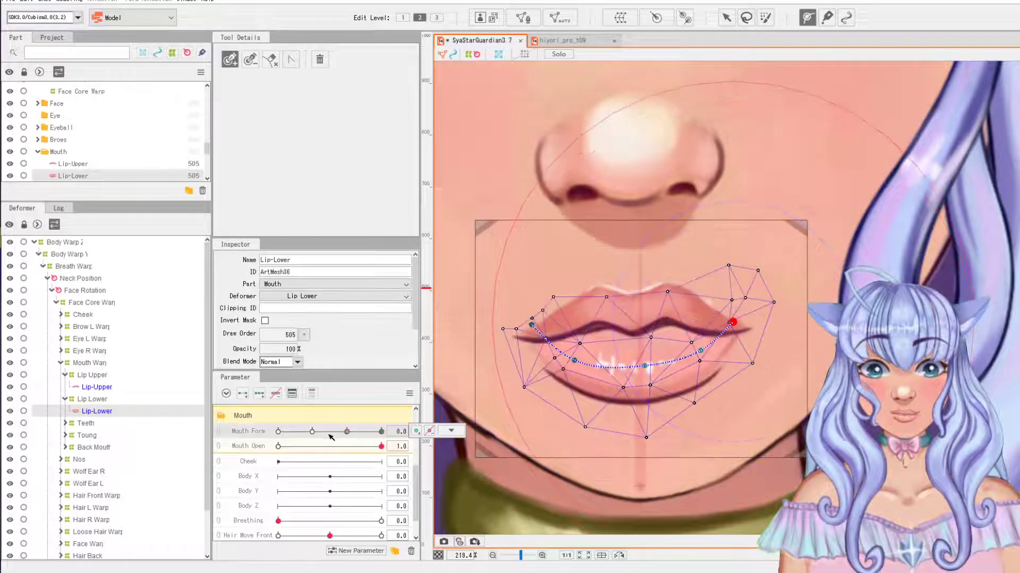
left_click(312, 432)
left_click(417, 432)
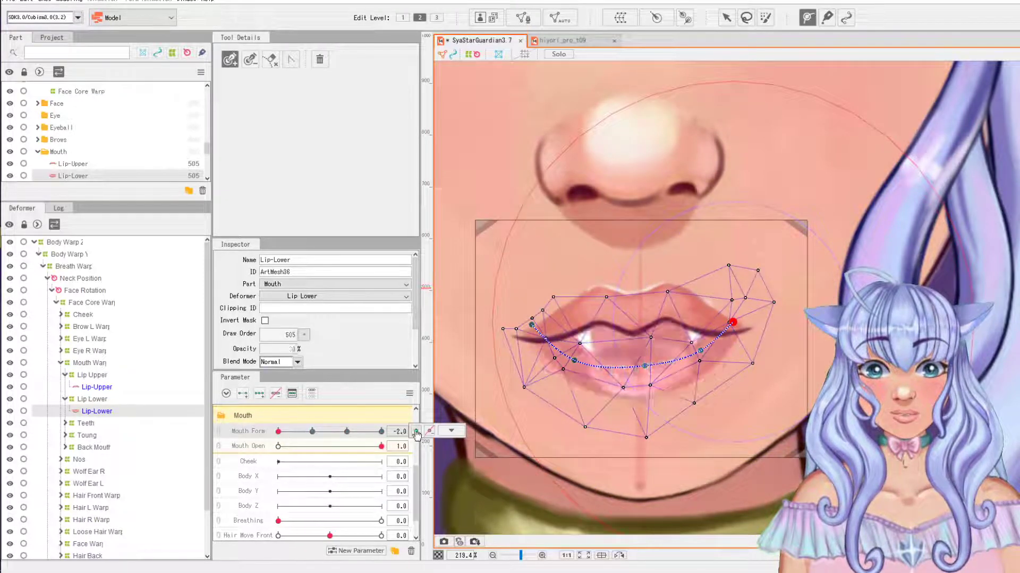
left_click(285, 447)
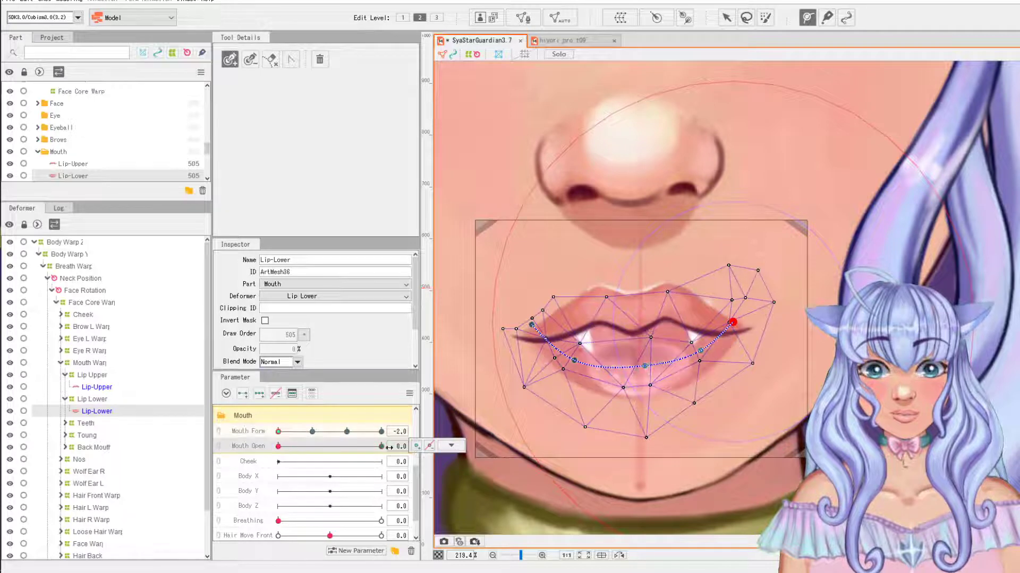
Step: Draw a six-point deform path across the Lip-Upper art mesh, following the cupid's bow from corner to corner
left_click(98, 388)
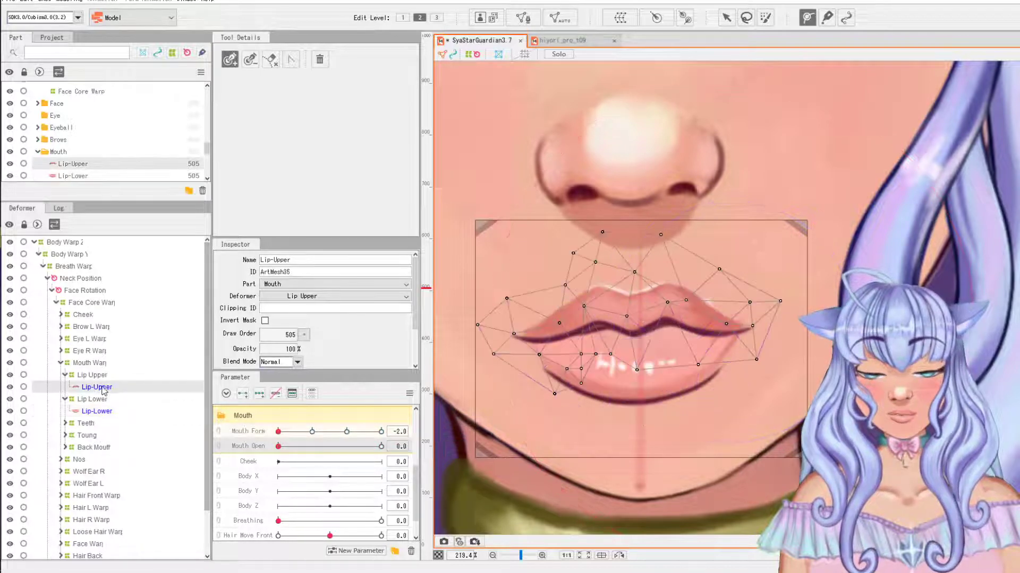
left_click(807, 17)
left_click(540, 333)
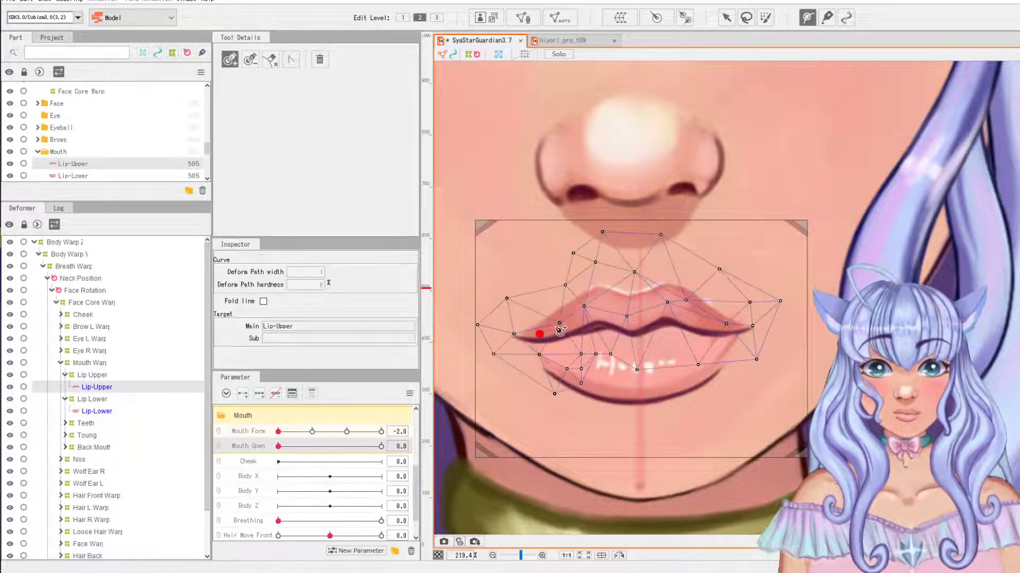
left_click(593, 305)
left_click(632, 322)
left_click(667, 304)
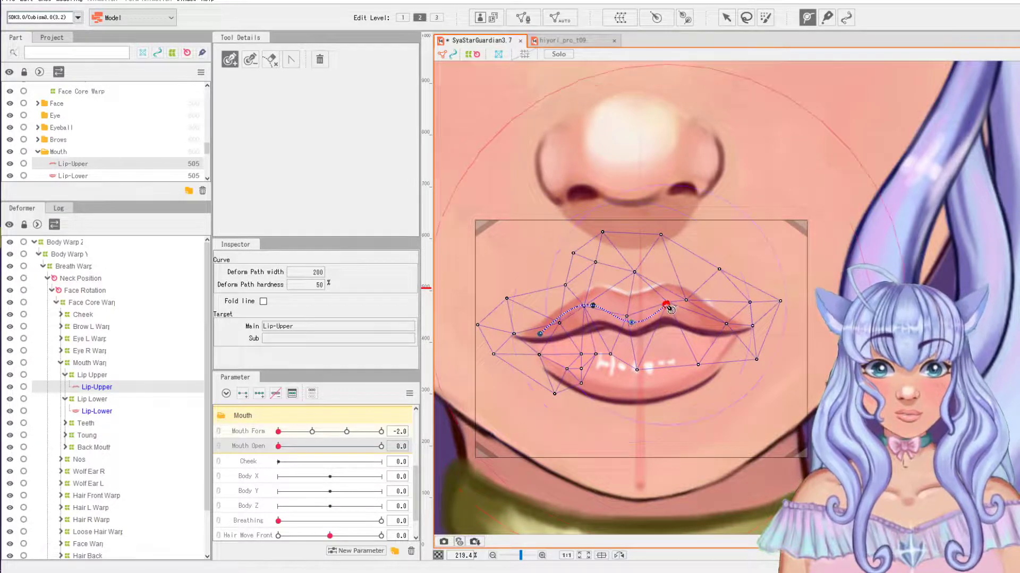
left_click(706, 321)
left_click(736, 328)
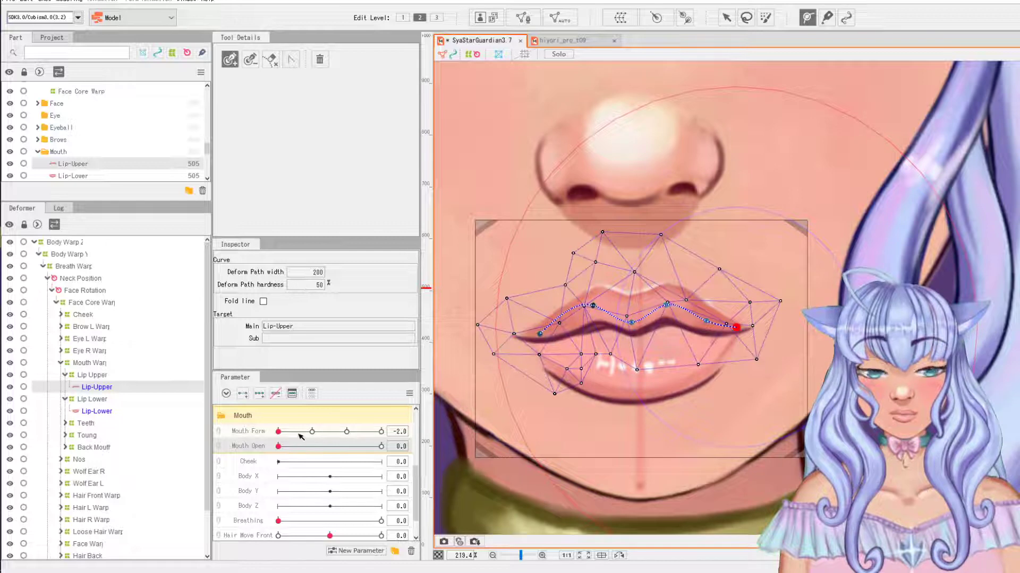
Step: Key Lip-Upper at Mouth Form -2.0, -1.0, 0.0 and 1.0, and at both ends of Mouth Open
mouse_move(341, 436)
left_click(419, 432)
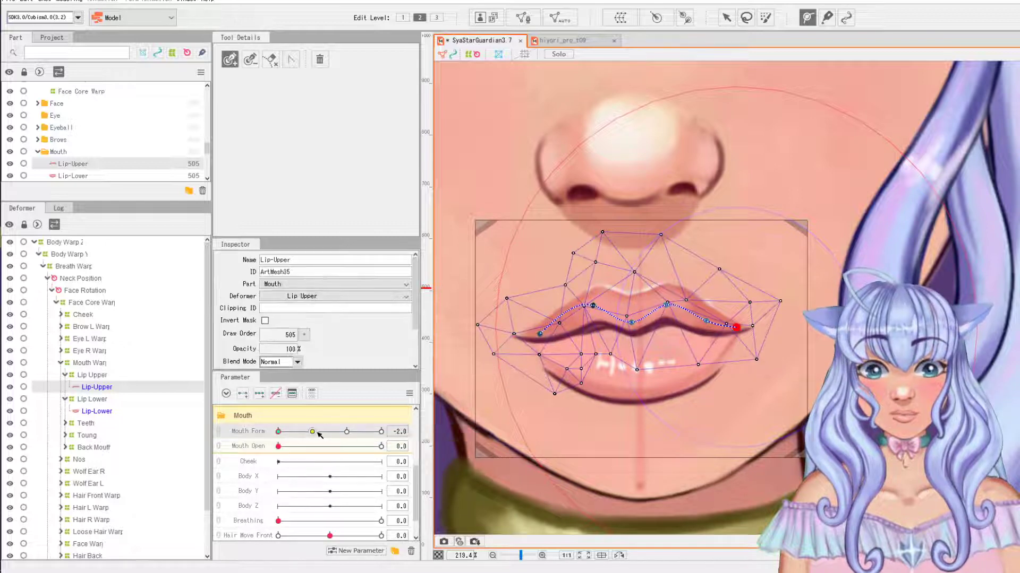
left_click(313, 432)
left_click(417, 431)
left_click(347, 432)
left_click(417, 432)
left_click(382, 432)
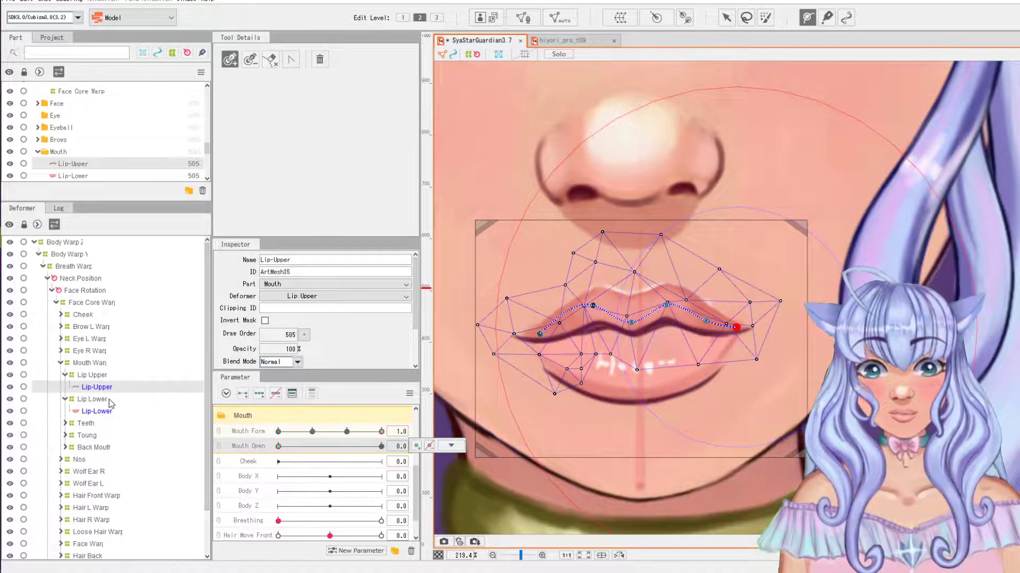
Step: Check the keys on the lip deformers and give the Teeth deformer four Mouth Form keys and two Mouth Open keys
left_click(101, 378)
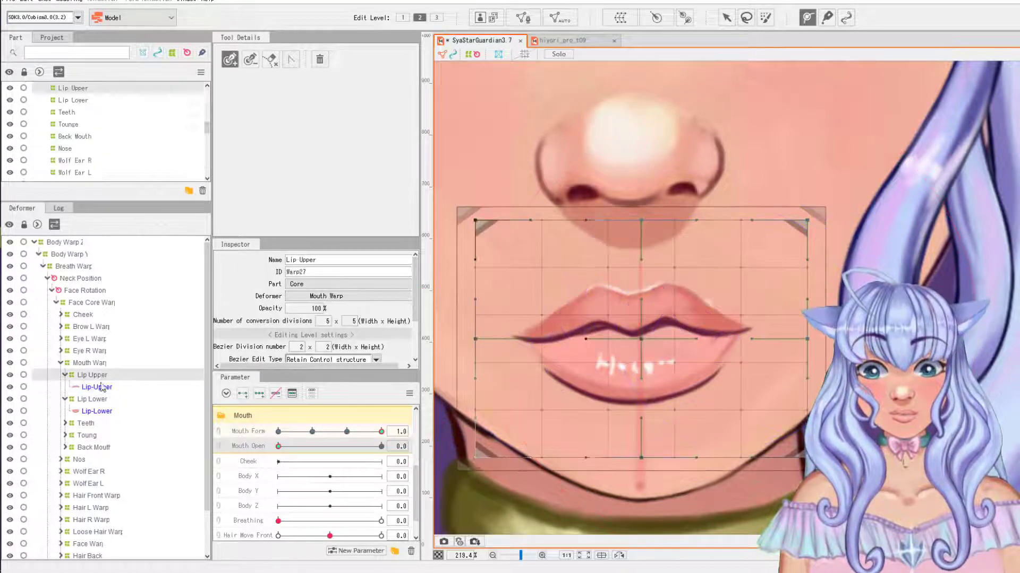
left_click(103, 400)
left_click(101, 412)
left_click(67, 424)
left_click(65, 424)
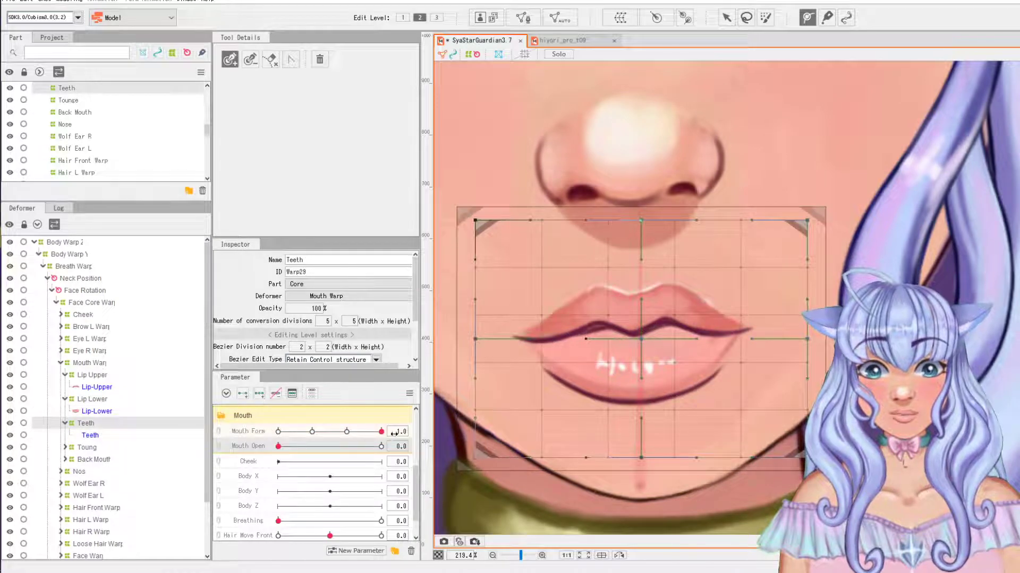
left_click(383, 432)
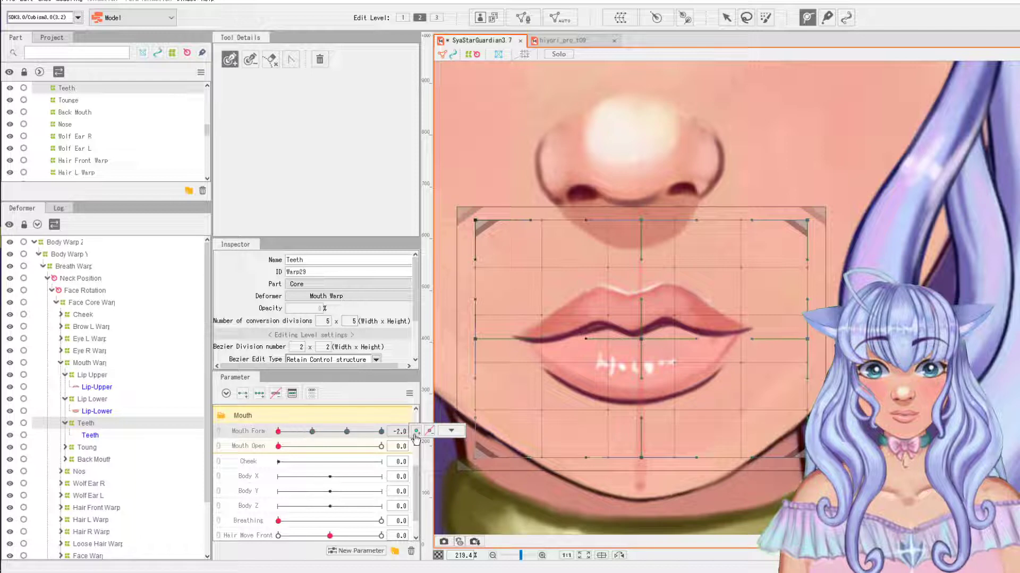
left_click(381, 448)
Step: Give the Tounge deformer keys at Mouth Form -2.0, -1.0, 0.0 and 1.0 and at Mouth Open 0.0 and 1.0
left_click(87, 447)
left_click(65, 447)
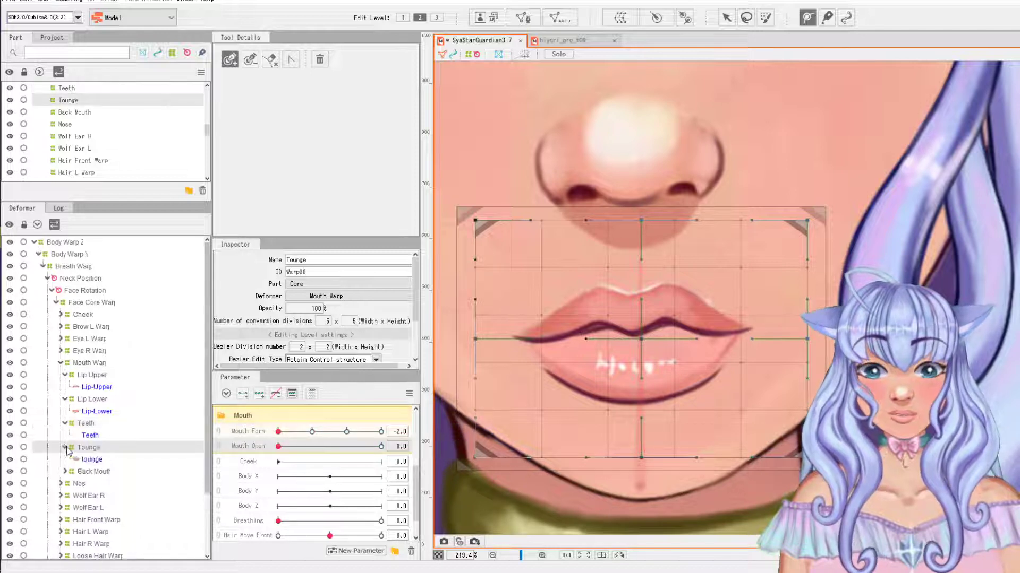
left_click(382, 432)
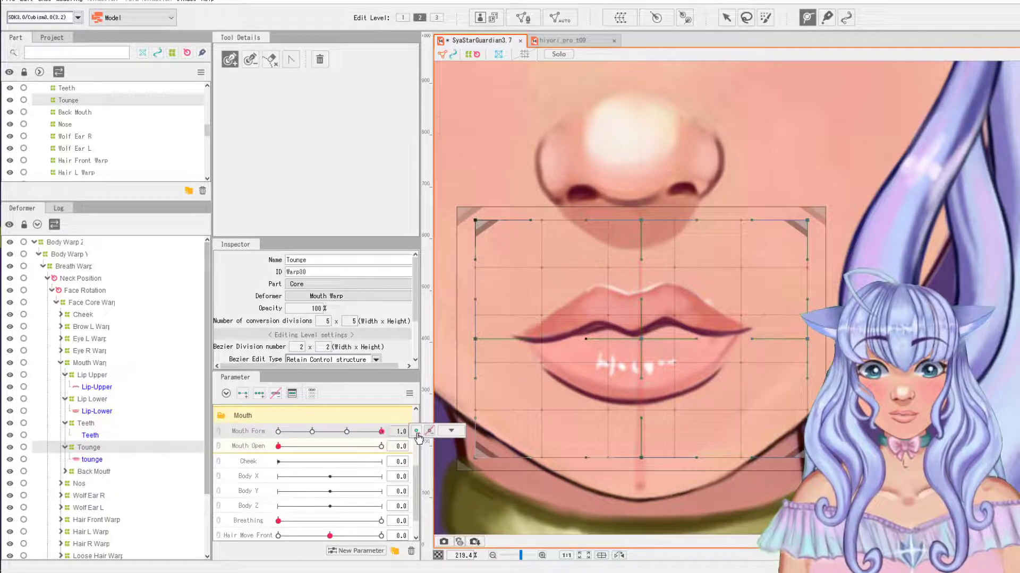
left_click(312, 431)
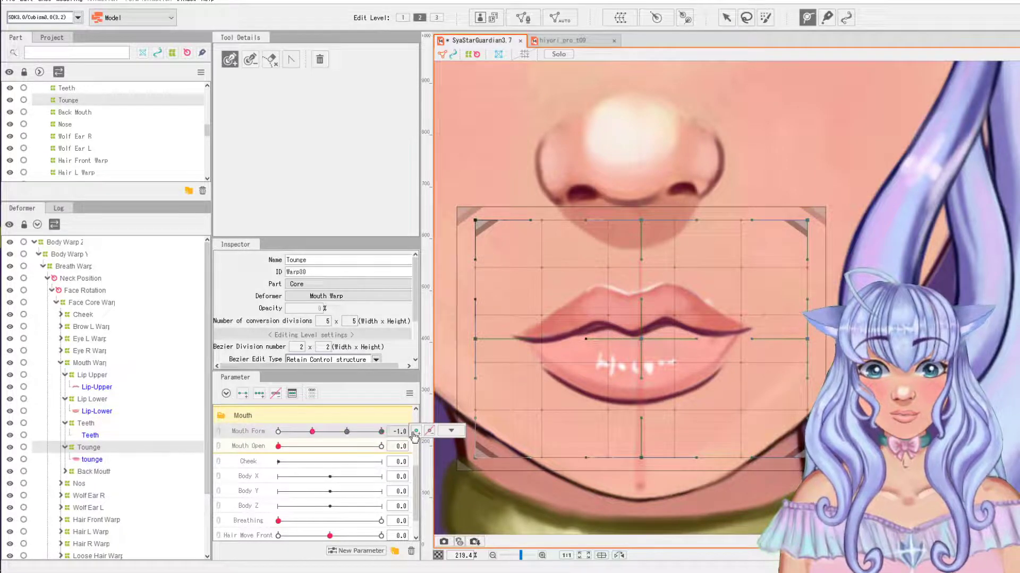
left_click(381, 447)
Step: Key the Back Mouth deformer at all four Mouth Form values and at Mouth Open 0.0 and 1.0
left_click(94, 472)
left_click(64, 472)
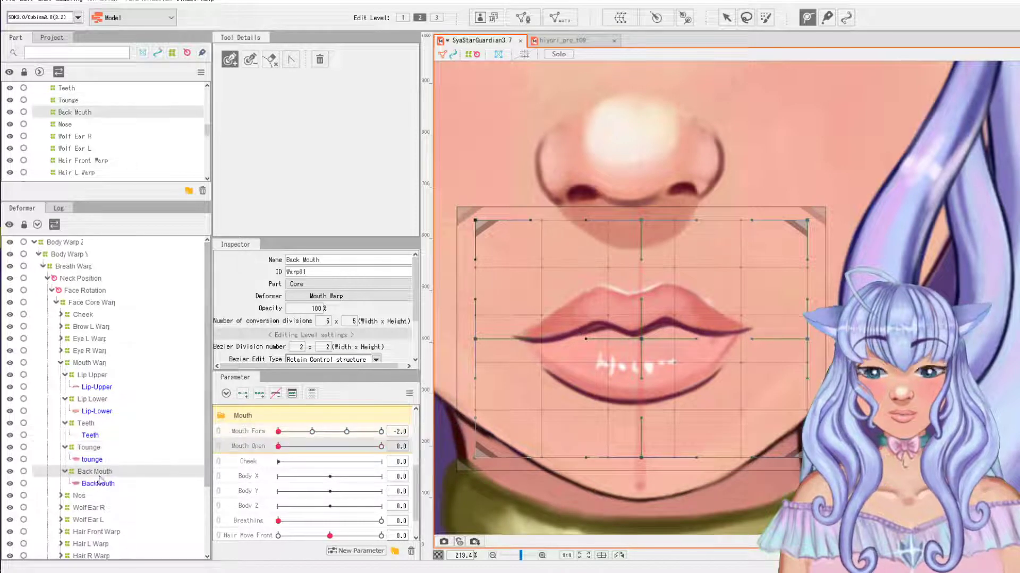
left_click(381, 432)
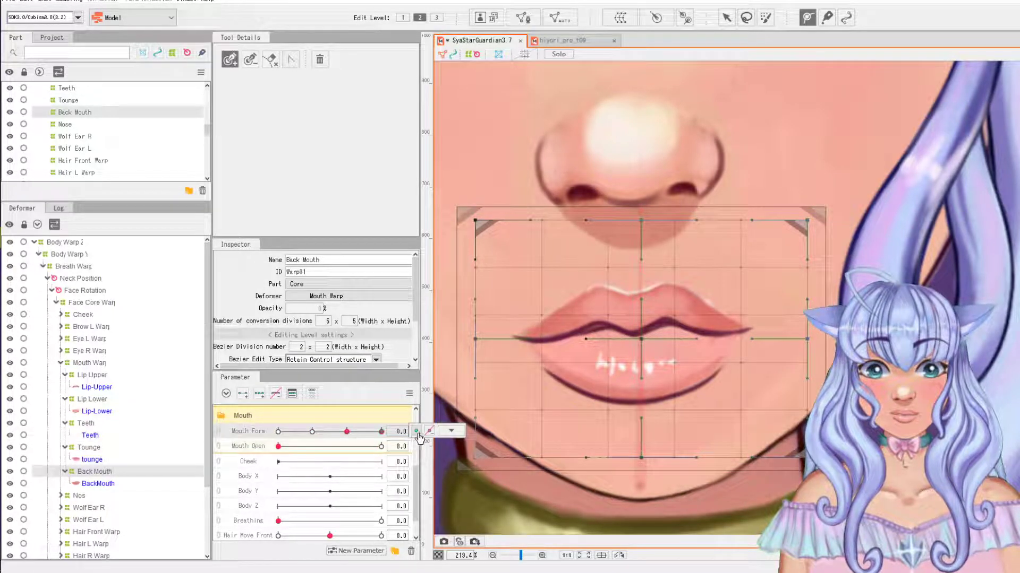
left_click(418, 432)
left_click(312, 431)
left_click(417, 432)
left_click(417, 432)
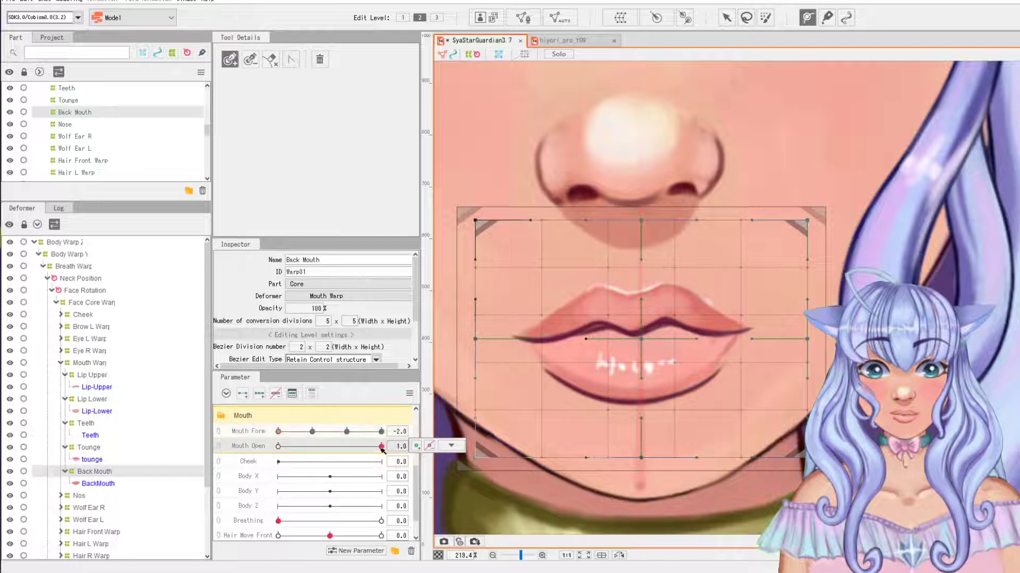
Step: At Mouth Form 1.0 and Mouth Open 1.0, raise Lip-Lower's corner path points to the upper lip's corners and lower its centre point
left_click(110, 387)
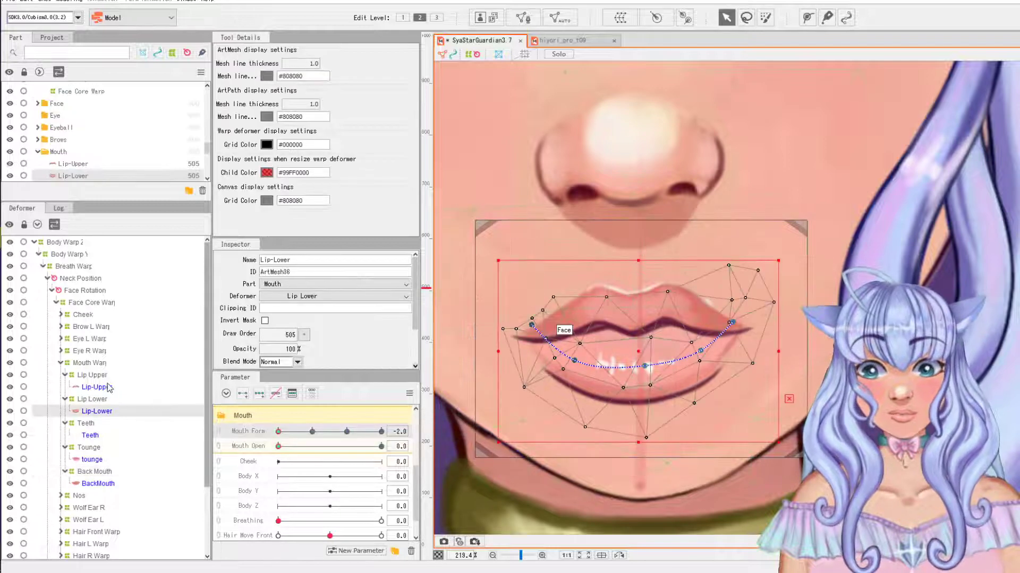
left_click(381, 432)
left_click(381, 446)
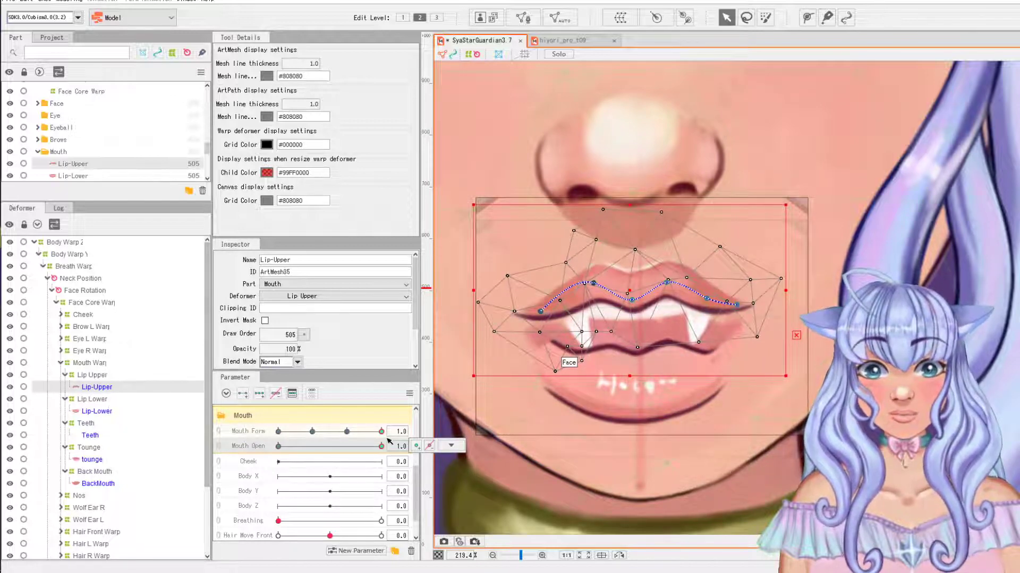
left_click(96, 411)
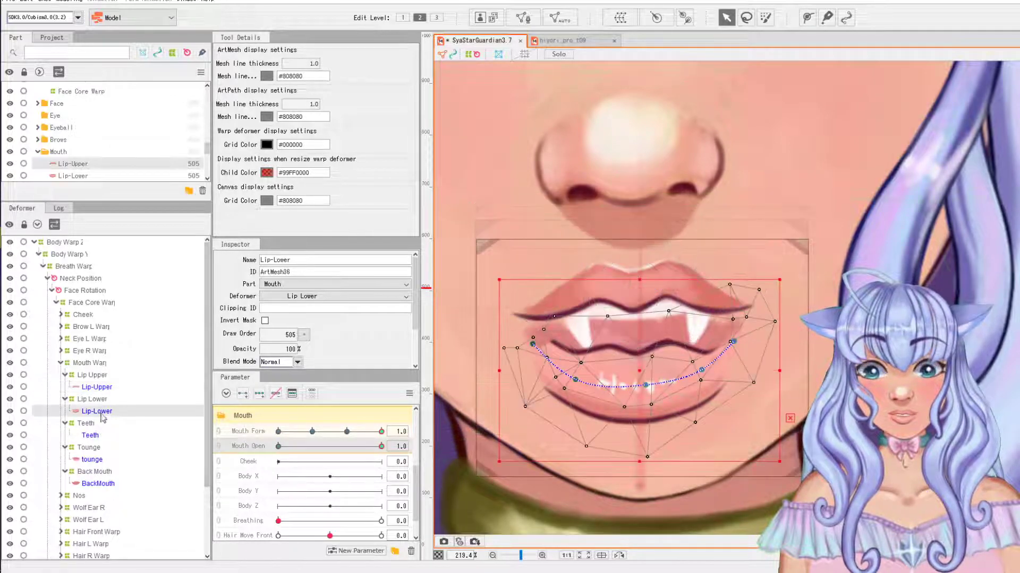
left_click_drag(520, 320, 517, 312)
left_click_drag(734, 341, 746, 310)
left_click_drag(702, 370, 704, 366)
left_click_drag(645, 385, 645, 394)
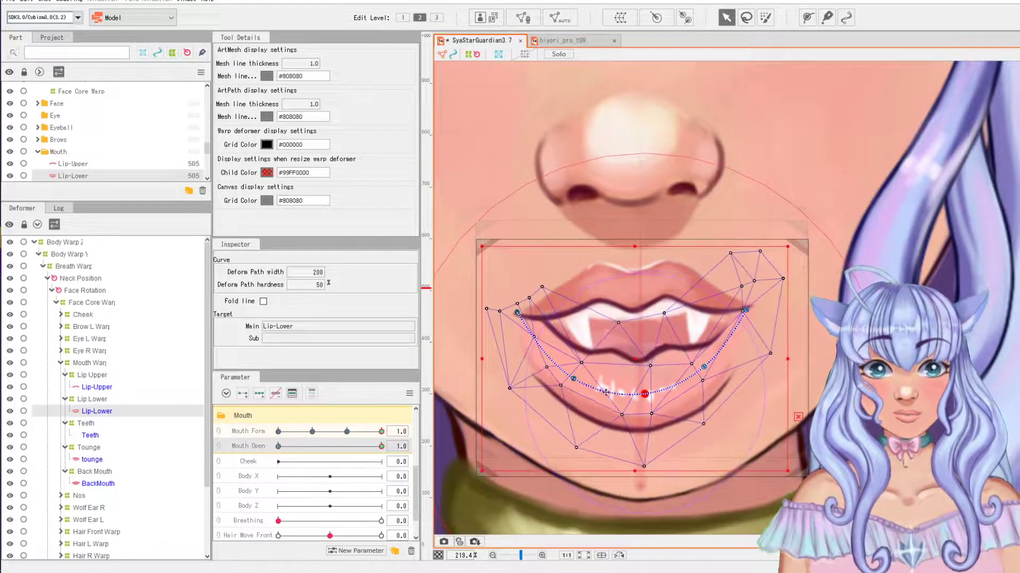
Step: Even out Lip-Lower's inner path points into a smooth, lower smile curve at Mouth Form 1.0, and save the model
left_click_drag(573, 379, 572, 389)
left_click_drag(644, 395, 649, 395)
left_click_drag(704, 367, 709, 372)
left_click_drag(572, 389, 575, 387)
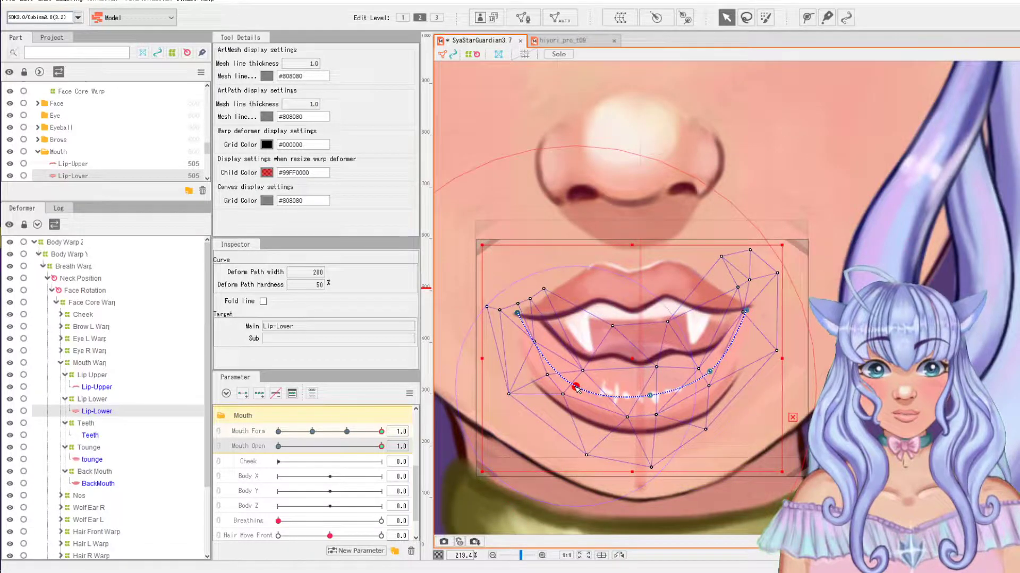
mouse_move(379, 447)
left_mouse_down()
mouse_move(303, 447)
mouse_move(400, 446)
left_mouse_up()
key("ctrl+s")
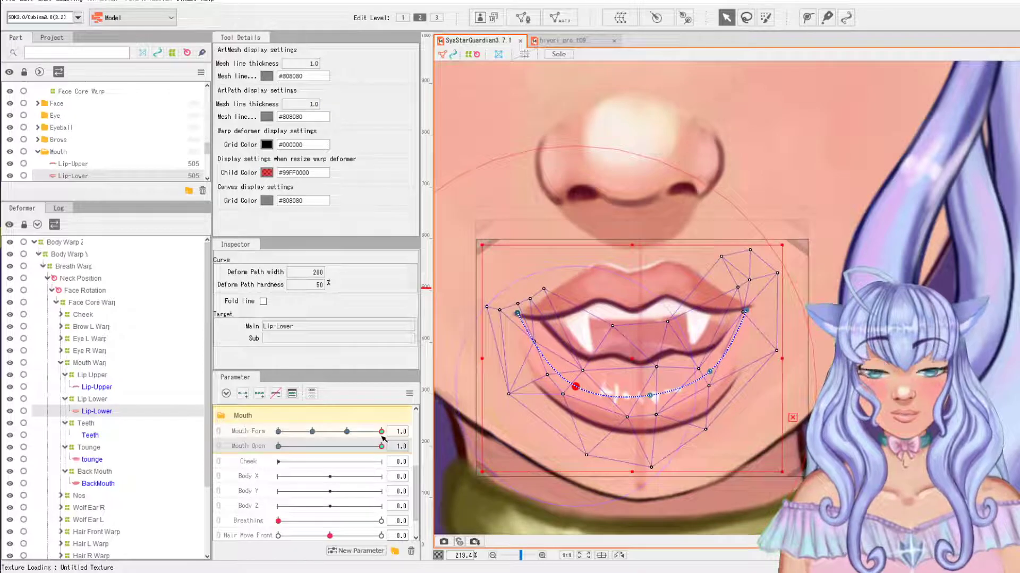
Step: Switch to the hiyori_pro_t09 model and compare its open mouth at Mouth Form 0.0 and 1.0
left_click(576, 41)
scroll(376, 422, "down", 3)
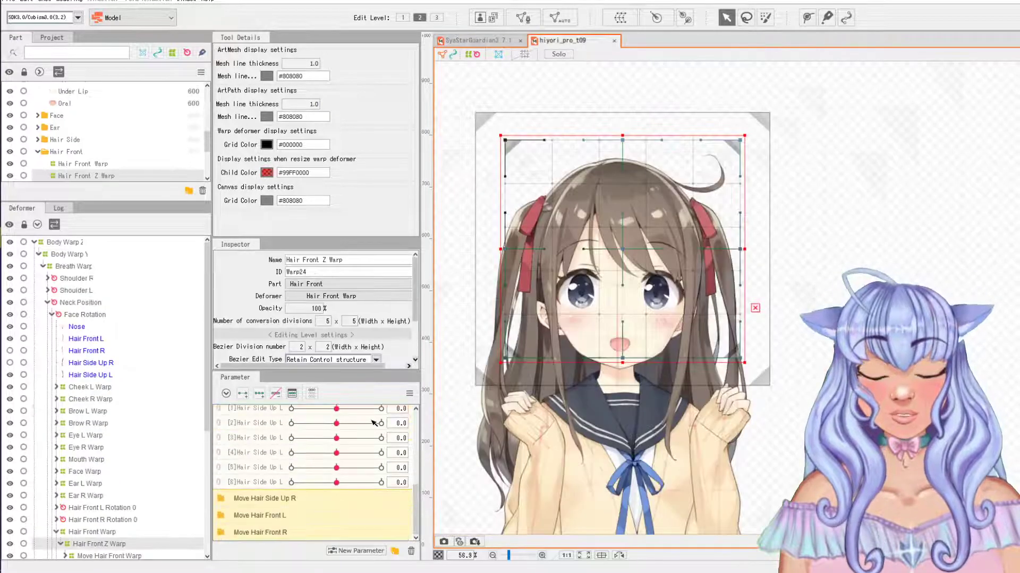
scroll(378, 429, "up", 5)
scroll(378, 478, "down", 1)
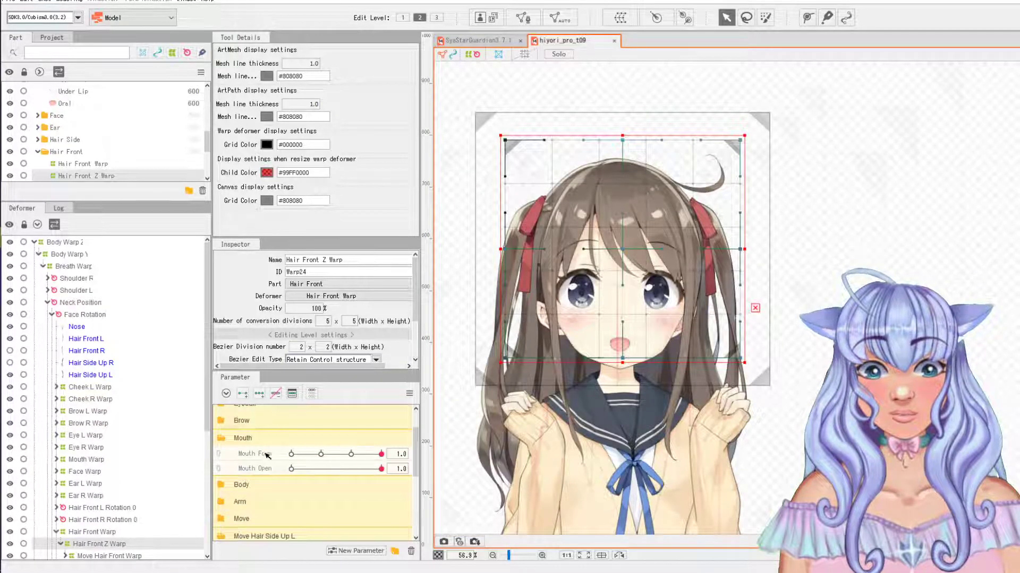
left_click(351, 455)
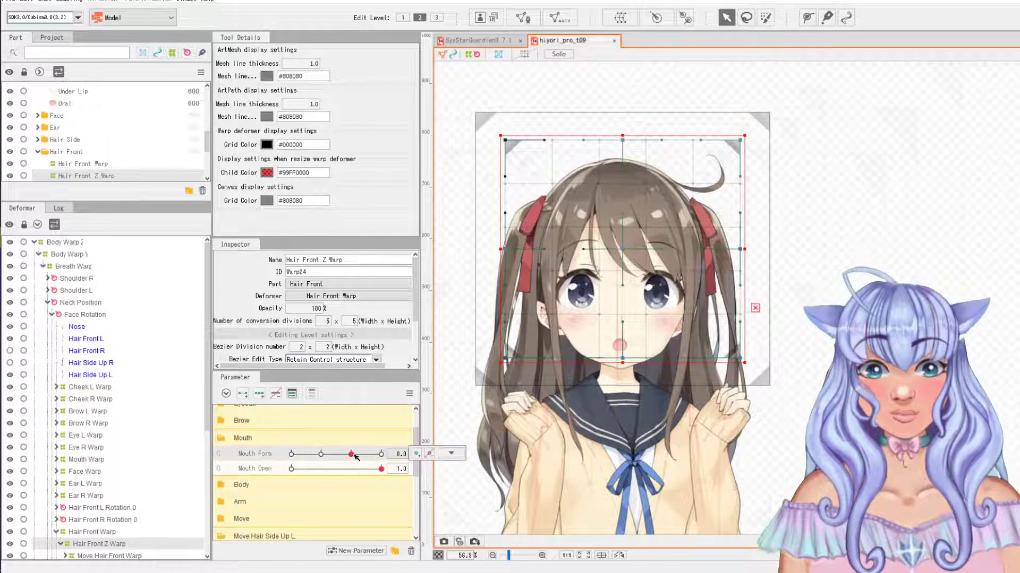
left_click_drag(382, 456, 358, 457)
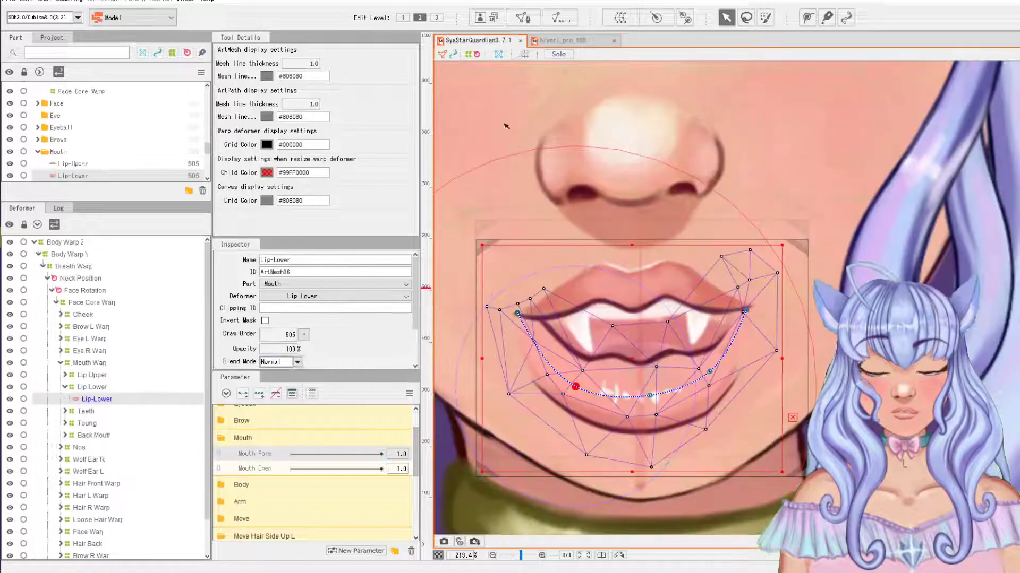
Step: Back in SyaStarGuardian, at Mouth Form 0.0 and Mouth Open 1.0, lower Lip-Lower's three inner path points to open the mouth
left_click(504, 41)
left_click(349, 476)
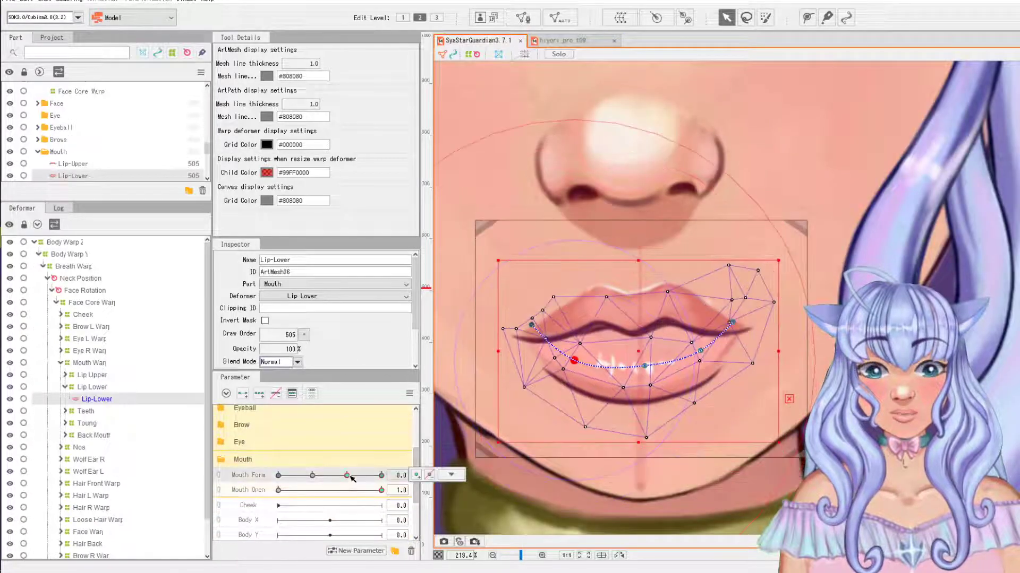
left_click(451, 475)
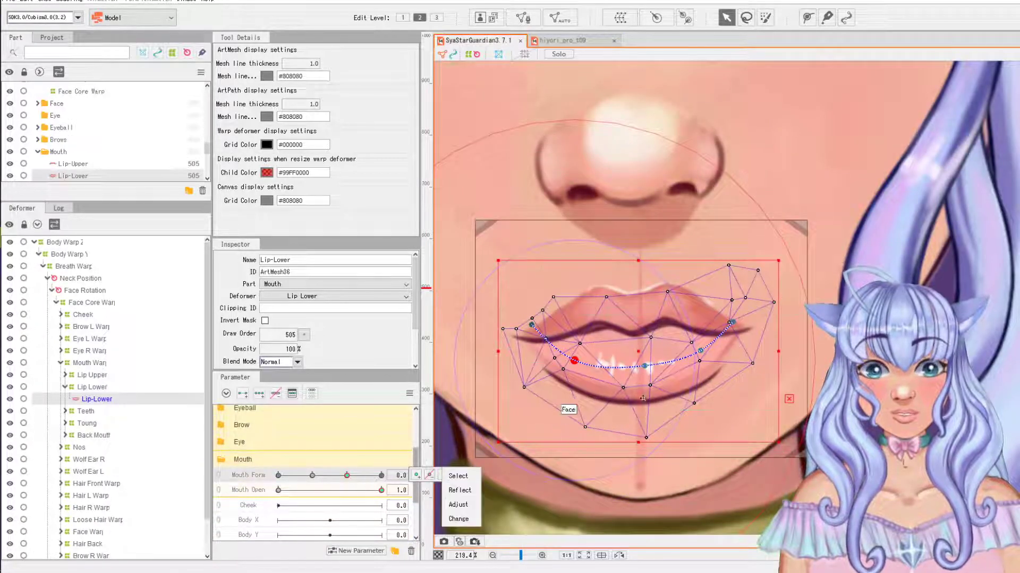
left_click_drag(644, 367, 645, 399)
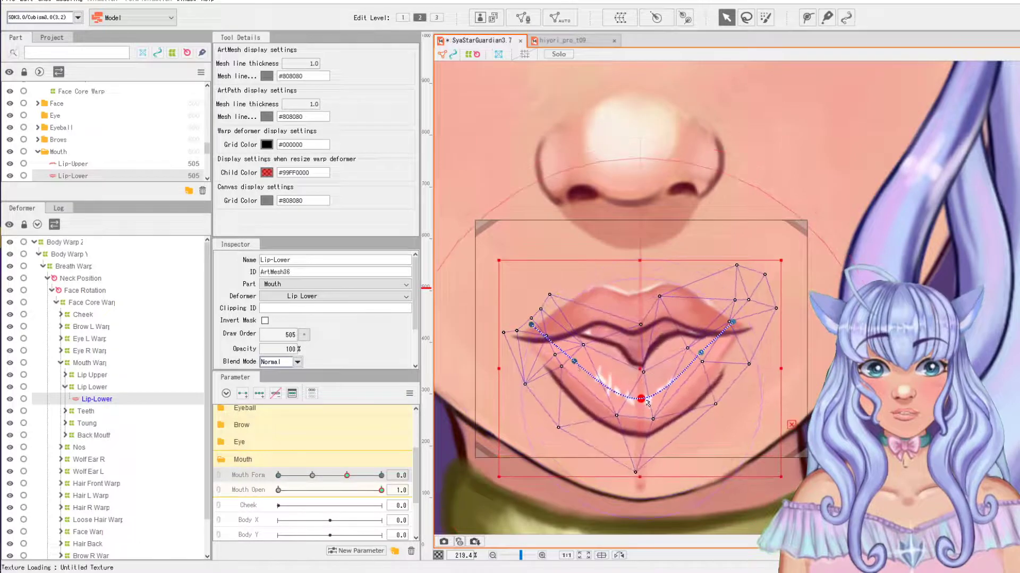
left_click_drag(574, 361, 581, 395)
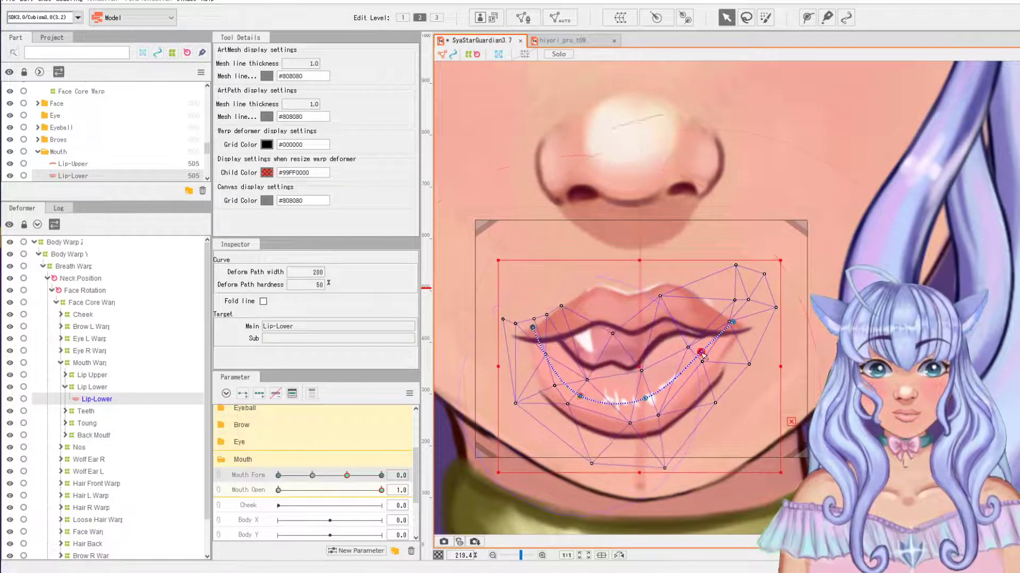
left_click_drag(701, 352, 704, 377)
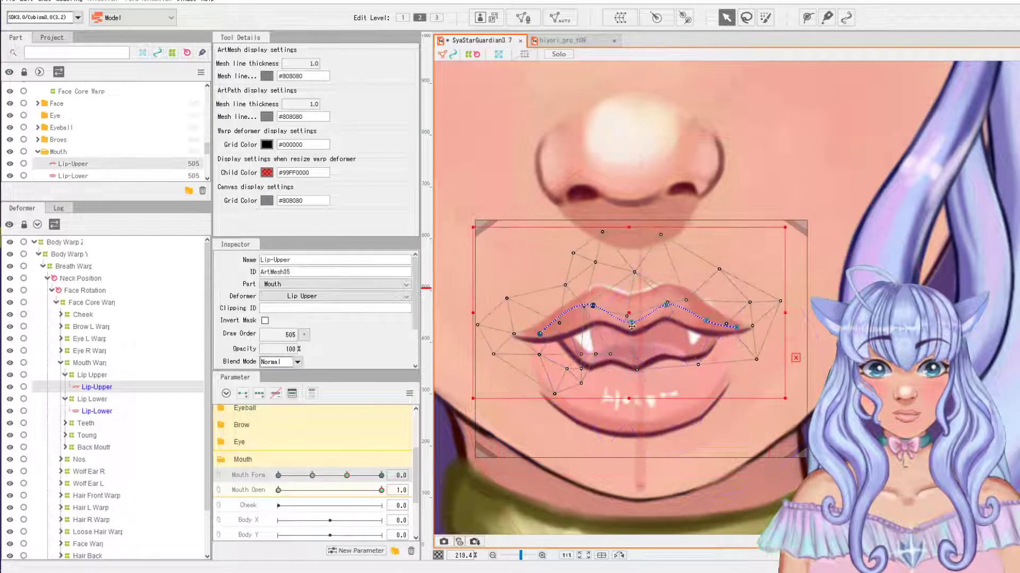
Step: Pull Lip-Upper's corner path points inward and down, and raise its centre and left peak points slightly
left_click(623, 311)
left_click_drag(547, 333, 563, 346)
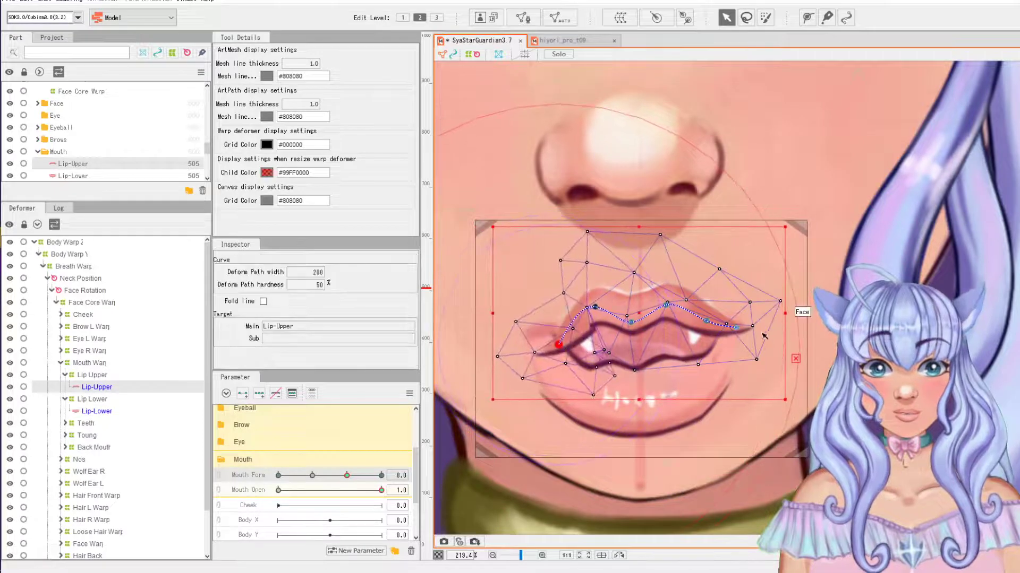
left_click_drag(737, 329, 709, 331)
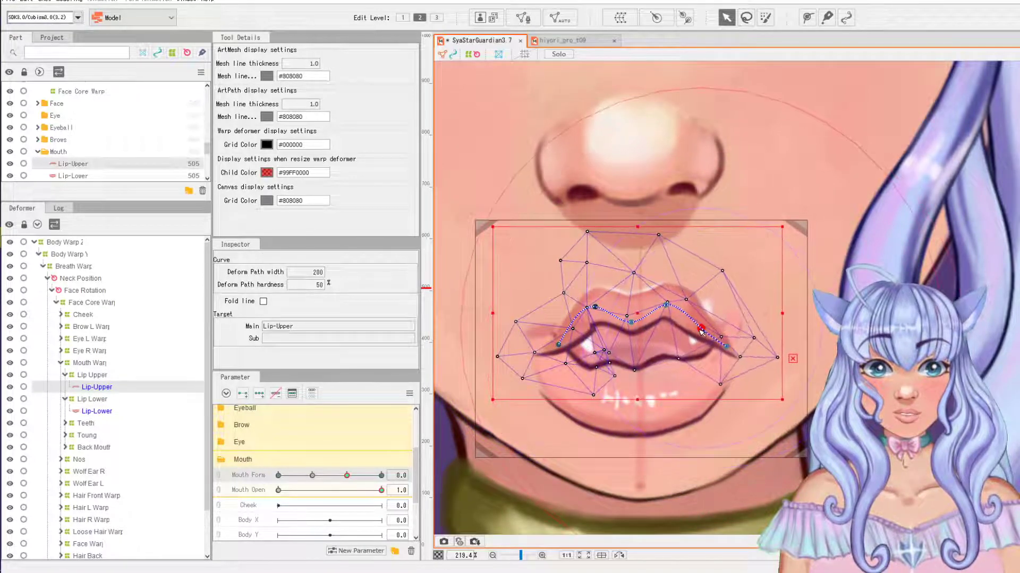
left_click_drag(631, 322, 594, 303)
left_click_drag(562, 344, 555, 341)
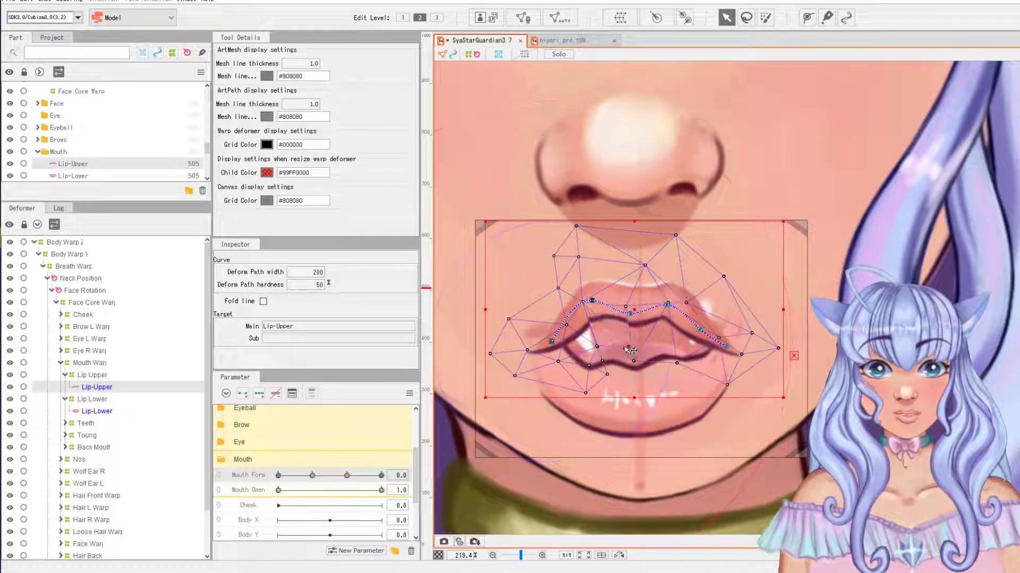
left_click(630, 348)
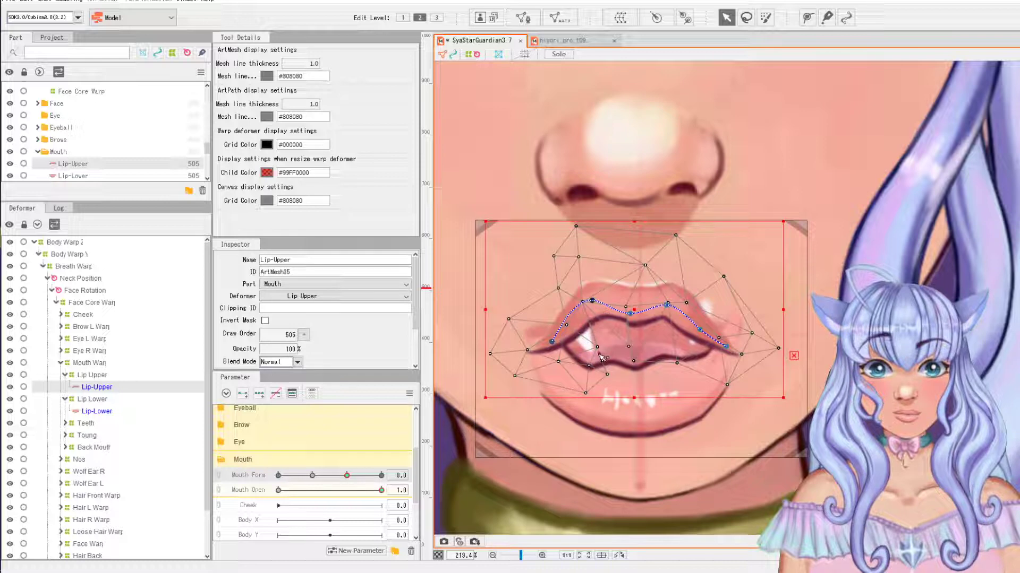
Step: Bring Lip-Lower's corner path points inward to meet the upper lip, and lower its inner points into a rounder curve
left_click(661, 404)
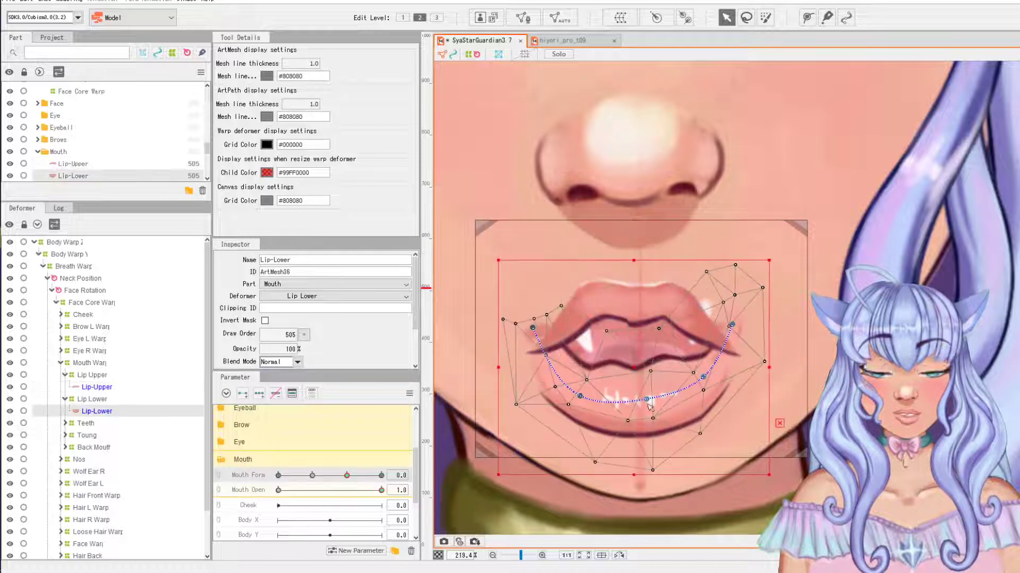
left_click(546, 344)
left_click_drag(732, 325, 721, 343)
left_click_drag(647, 401, 642, 411)
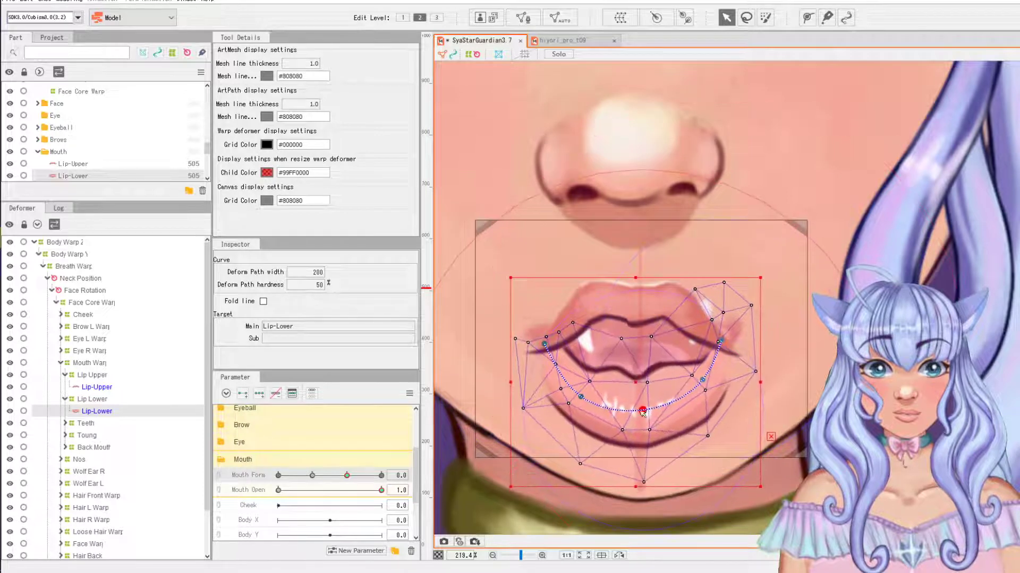
left_click_drag(581, 397, 582, 403)
left_click_drag(702, 380, 696, 392)
left_click_drag(545, 345, 549, 343)
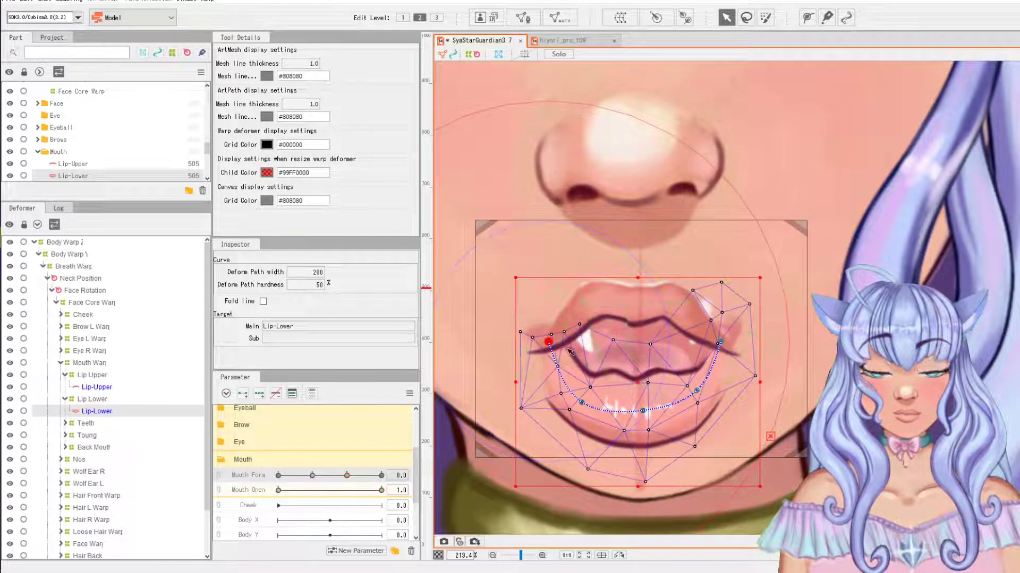
left_click(549, 329)
left_click_drag(514, 302, 547, 349)
left_click_drag(542, 342, 545, 344)
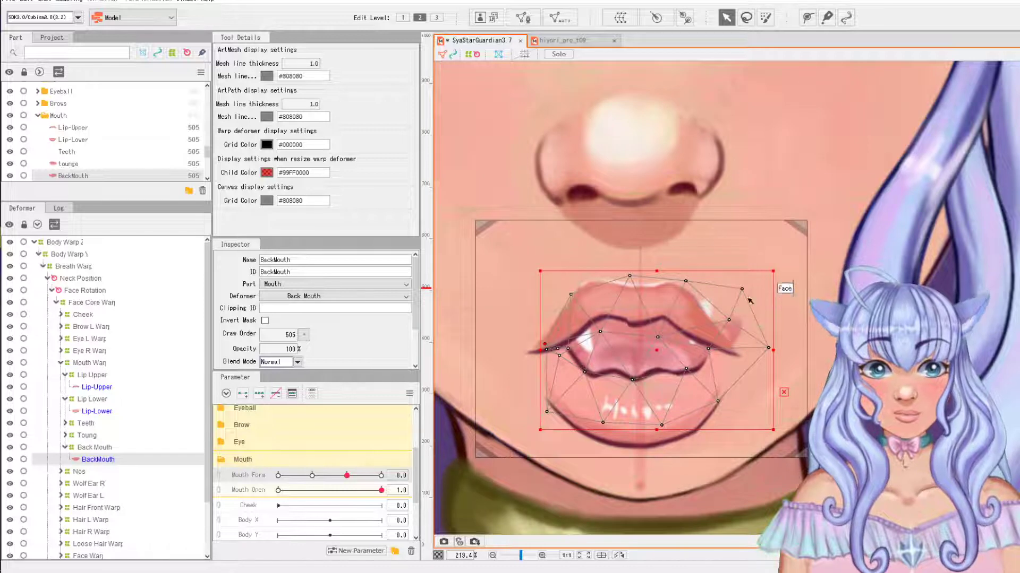
left_click_drag(749, 300, 742, 328)
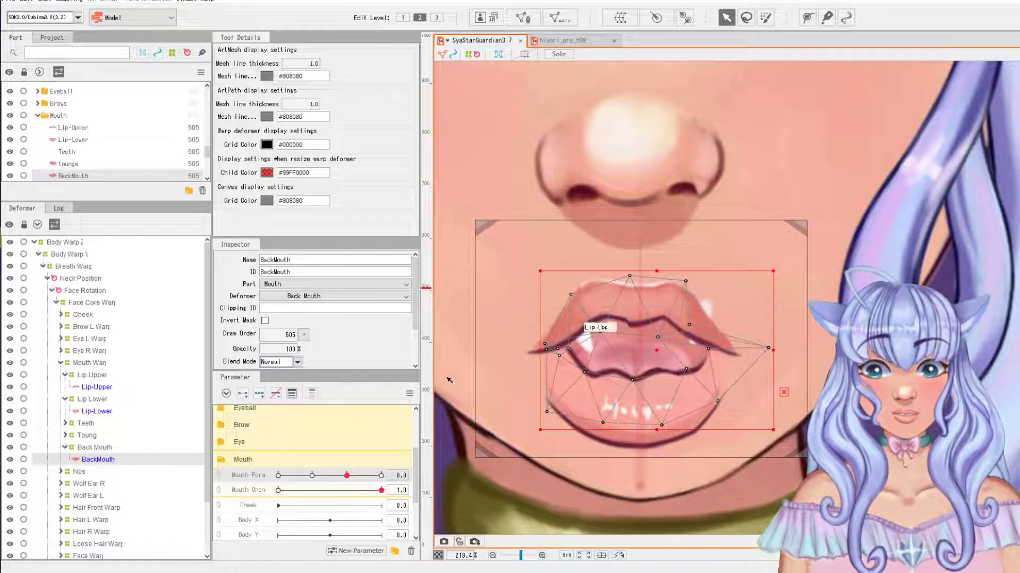
key("ctrl+z")
key("ctrl+z")
key("ctrl+z")
key("ctrl+z")
key("ctrl+z")
key("ctrl+z")
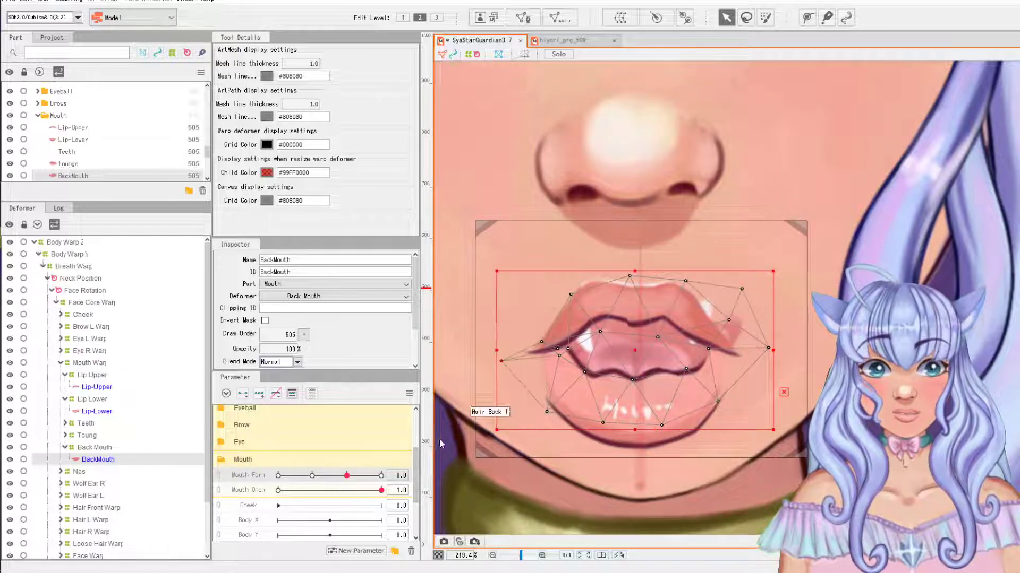
Step: Select the Back Mouth deformer, try pulling its side points inward and down at Mouth Open 1.0, and undo the changes
left_click(125, 459)
left_click(122, 447)
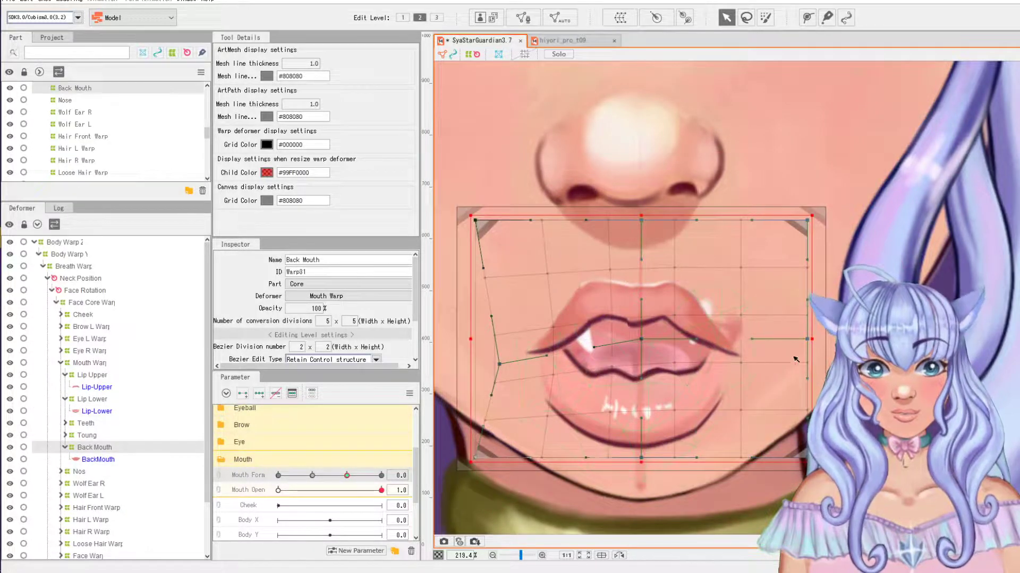
left_click_drag(812, 341, 771, 381)
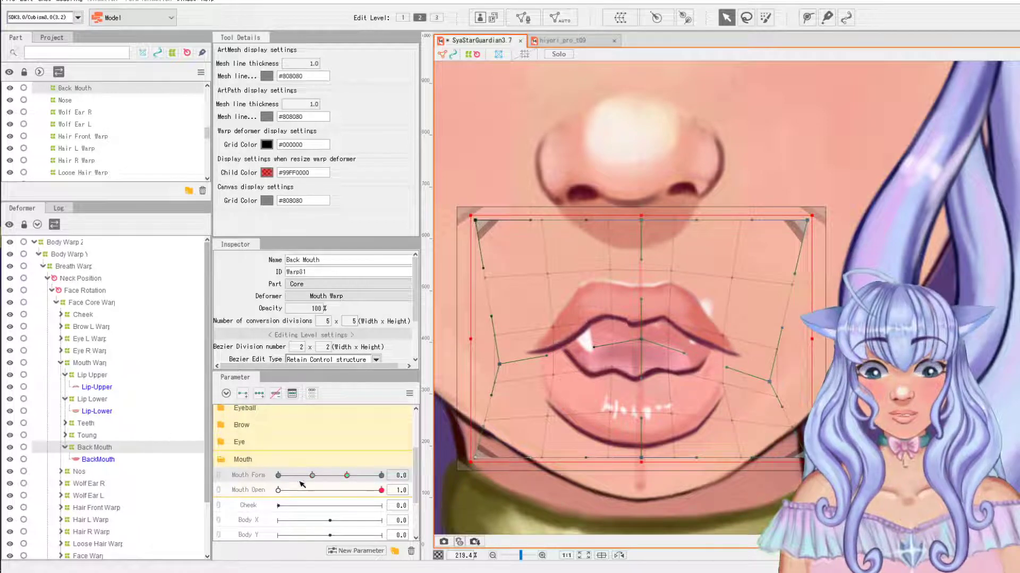
left_click(382, 491)
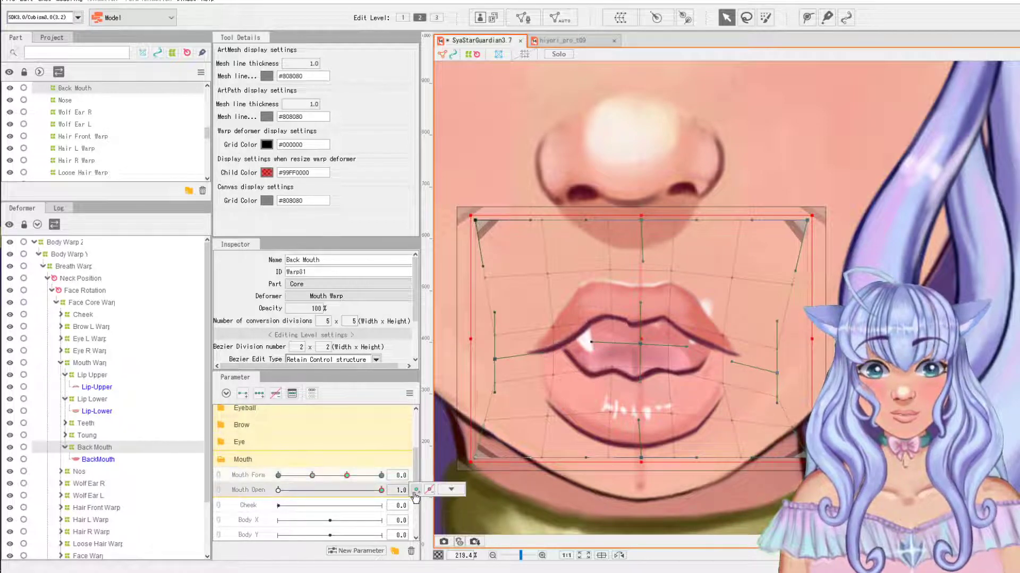
key("ctrl+z")
key("ctrl+z")
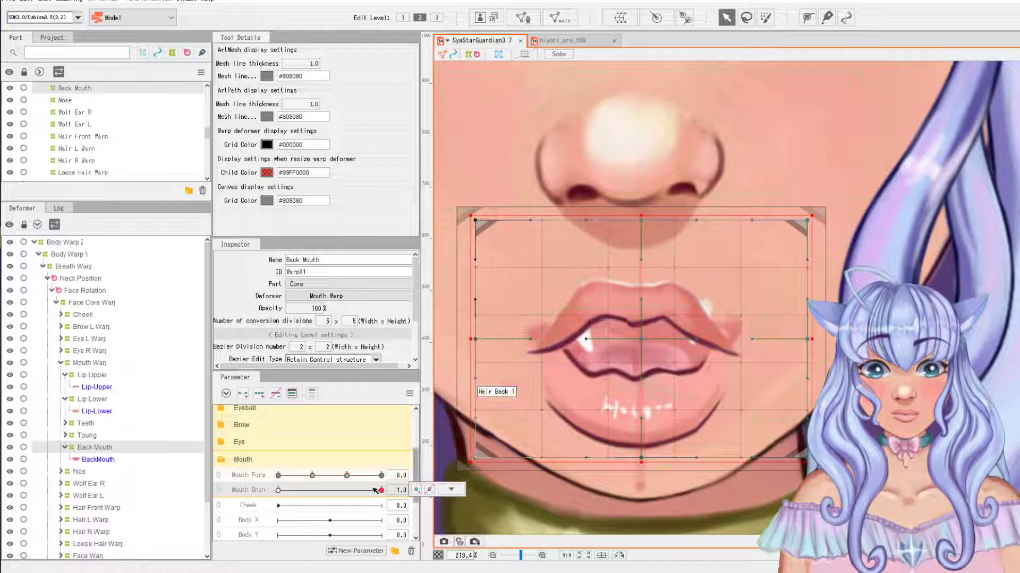
Step: Key the Back Mouth deformer at Mouth Open 0.0, and pull its middle side points inward and down at Mouth Open 1.0
left_click(278, 490)
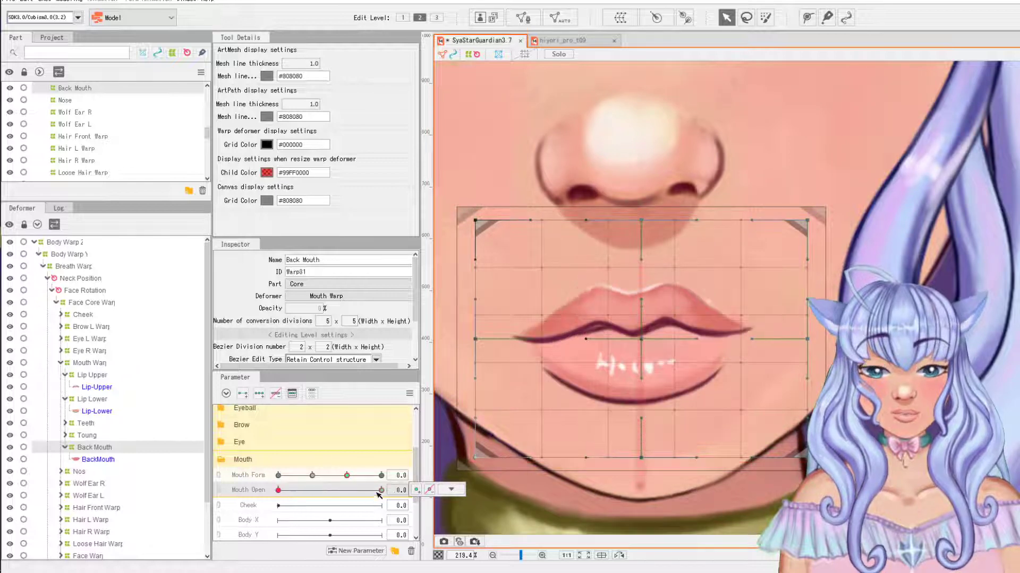
left_click(419, 492)
left_click(382, 491)
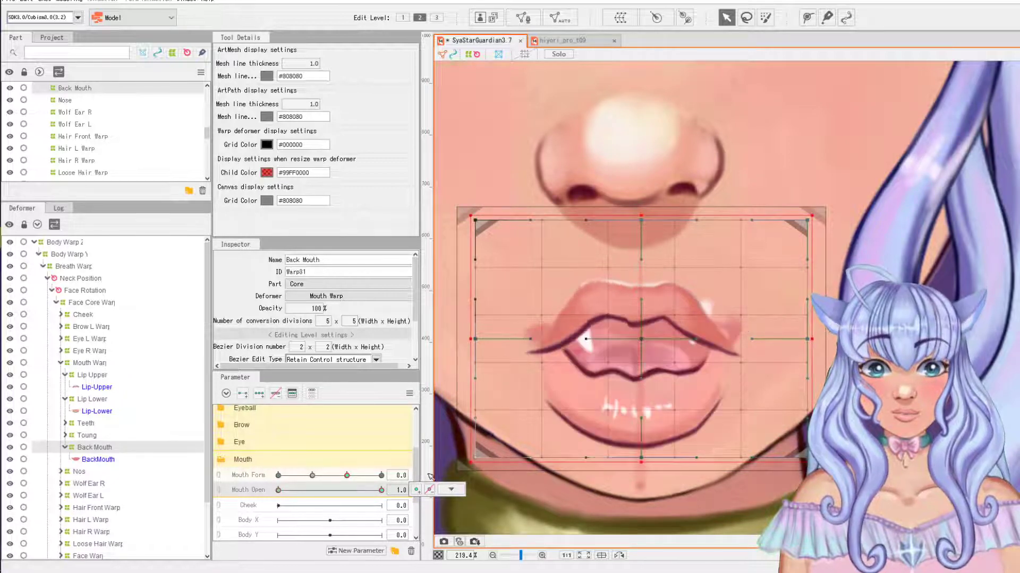
left_click_drag(475, 339, 503, 369)
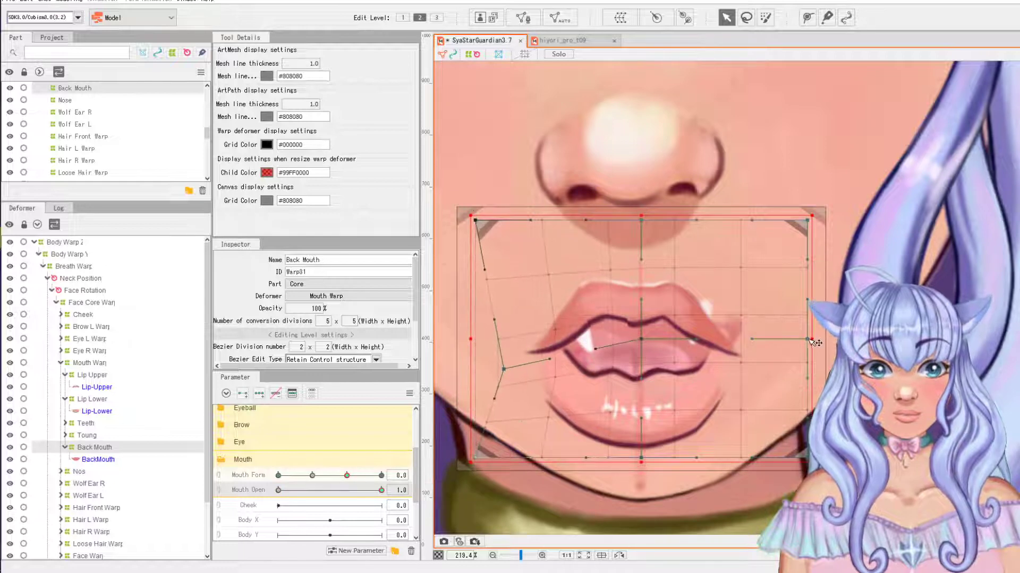
left_click_drag(812, 340, 766, 378)
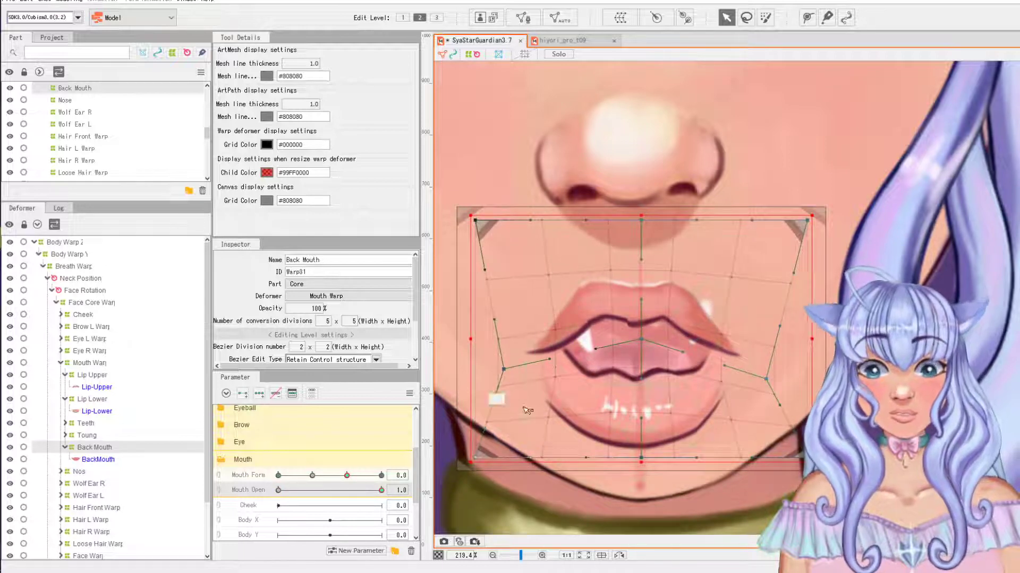
Step: Pull the Teeth deformer's right middle point inward and down at Mouth Form 0.0 and Mouth Open 1.0, and save the model
left_click(709, 297)
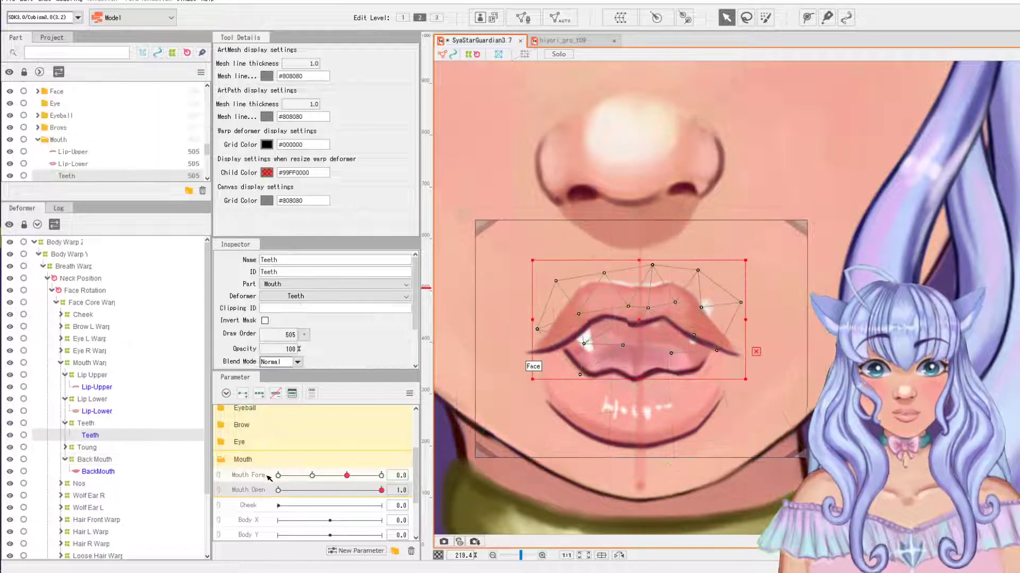
left_click(126, 424)
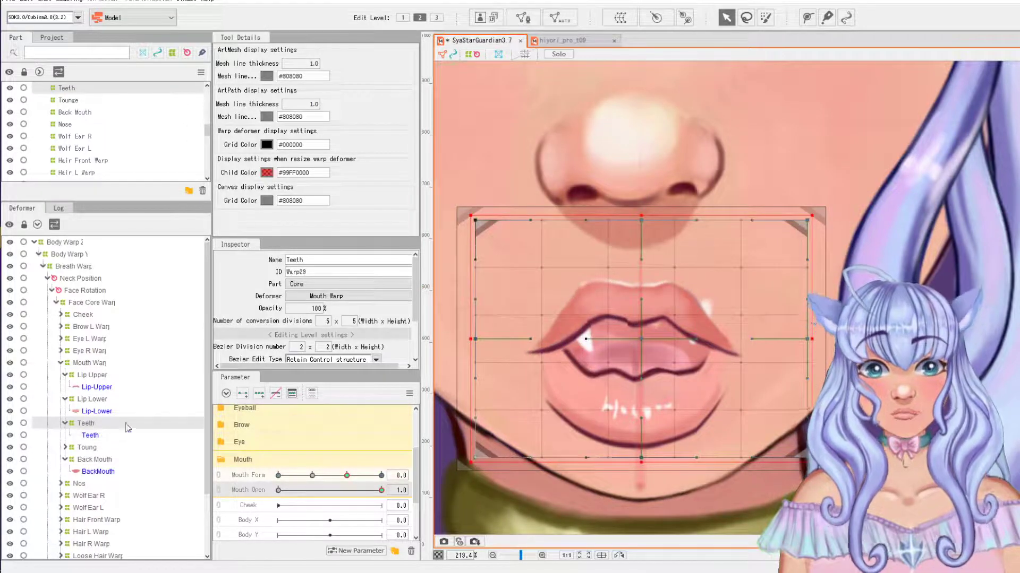
left_click_drag(811, 340, 779, 383)
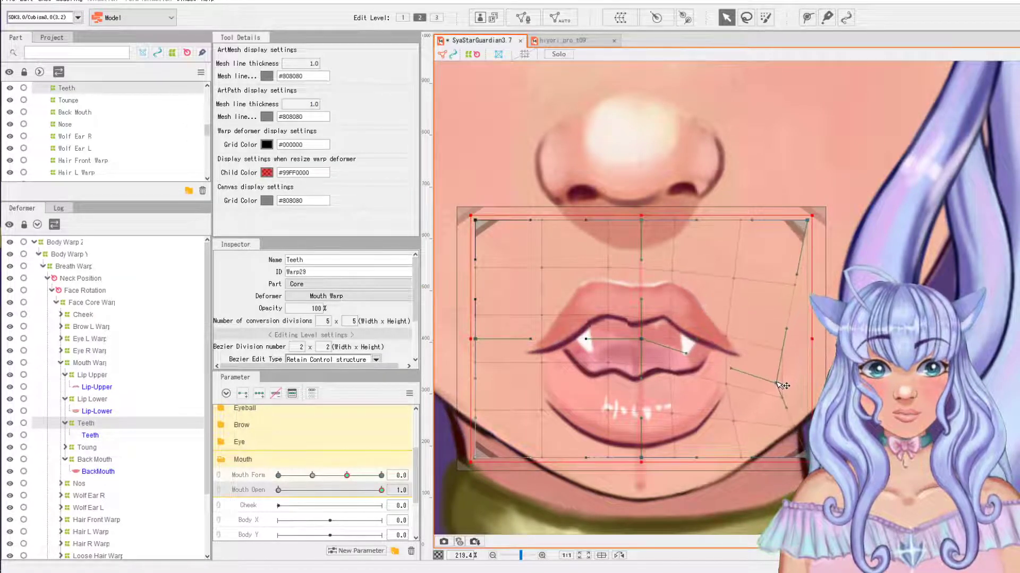
left_click(683, 303)
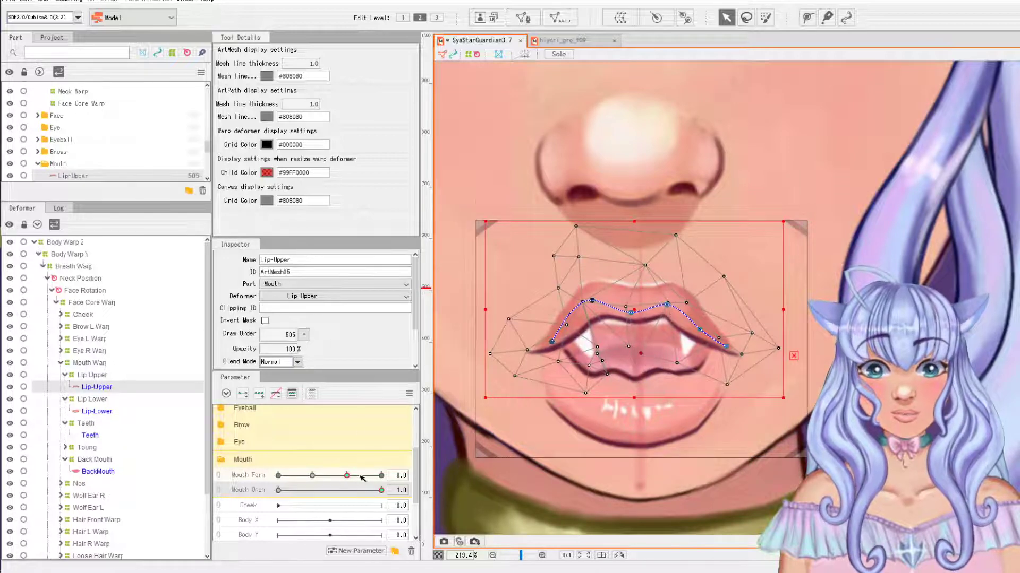
mouse_move(361, 476)
left_mouse_down()
mouse_move(376, 479)
mouse_move(361, 479)
left_mouse_up()
key("ctrl+s")
Step: Set Mouth Form to -1.0 and examine the open mouth at the same value in the hiyori_pro_t09 model
left_click(346, 477)
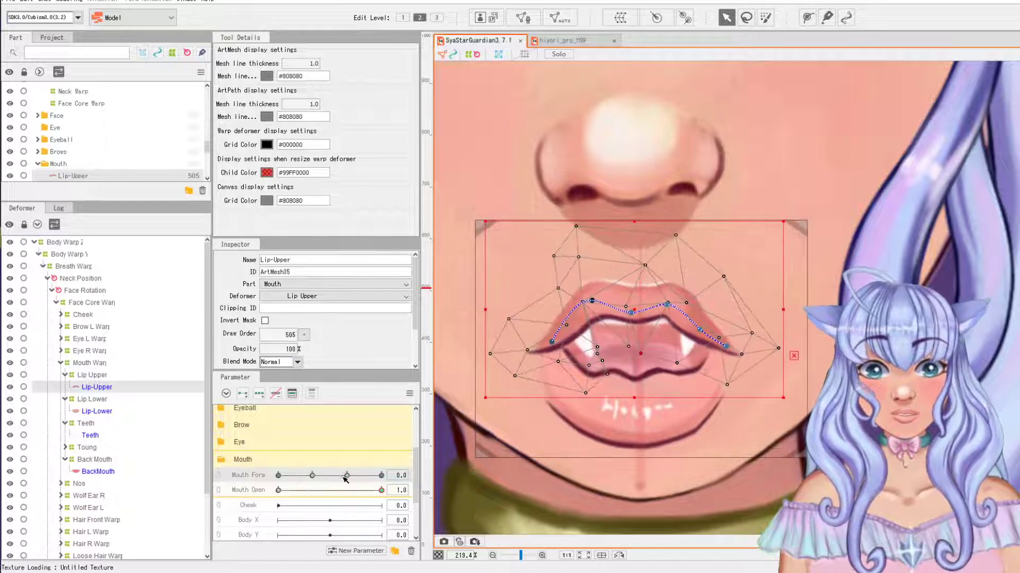
left_click(312, 476)
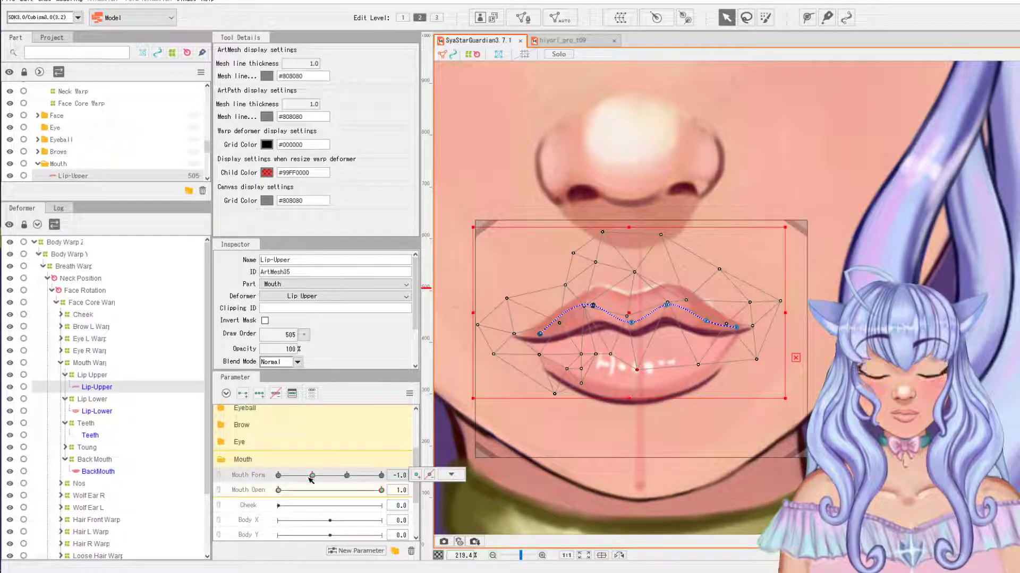
left_click(574, 41)
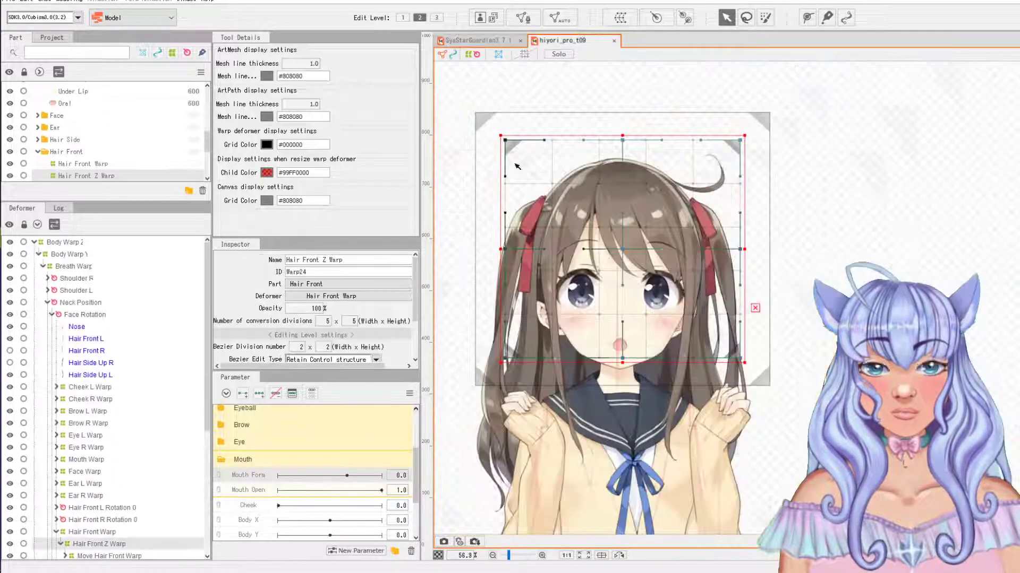
left_click(322, 454)
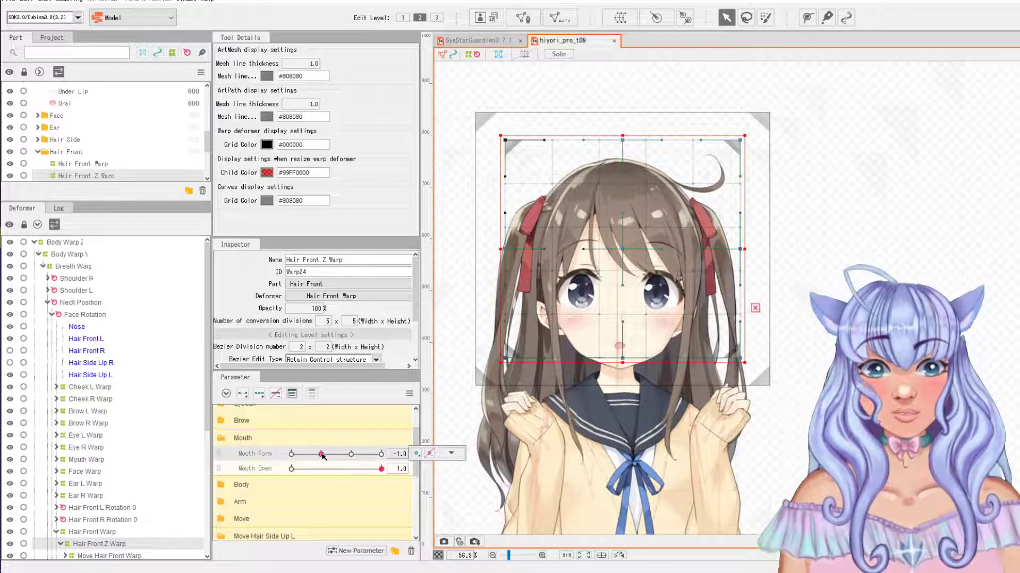
Step: Return to the SyaStarGuardian model and pull the Lip-Lower path's middle down and corners inward at Mouth Form -1.0 and Mouth Open 1.0
left_click(478, 41)
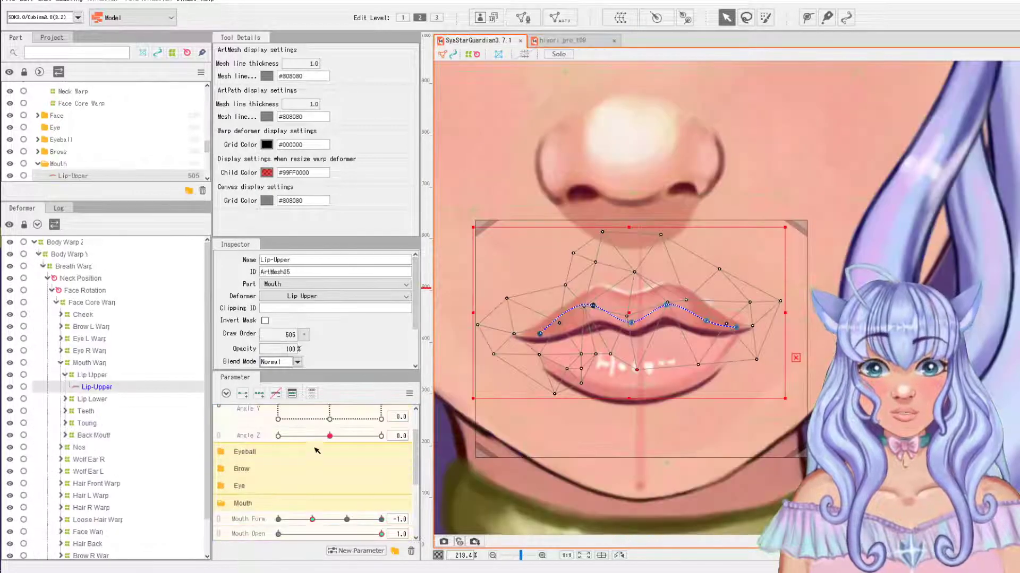
scroll(354, 452, "down", 2)
left_click(312, 475)
left_click_drag(315, 478, 277, 475)
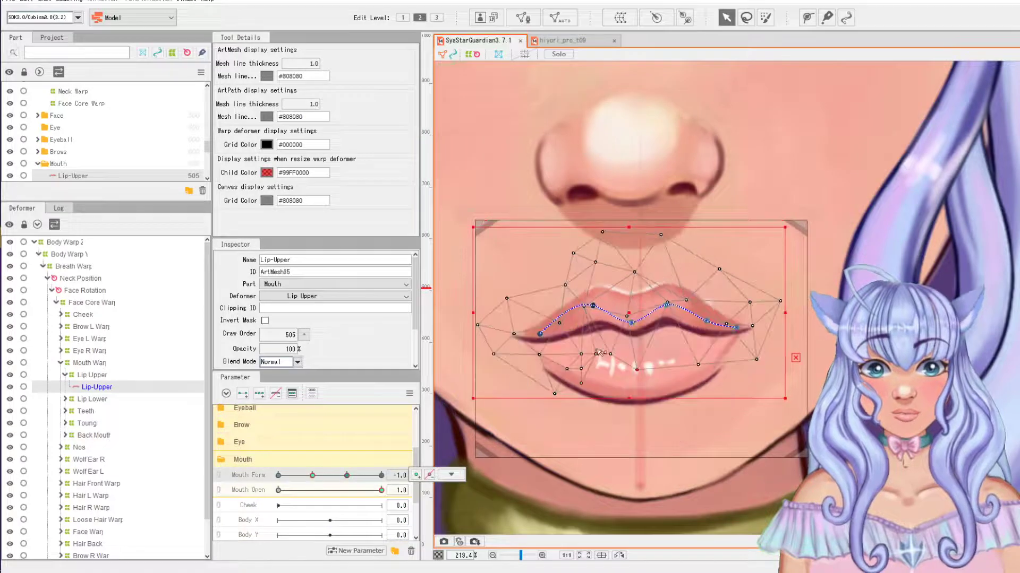
left_click(624, 376)
left_click_drag(573, 361, 577, 378)
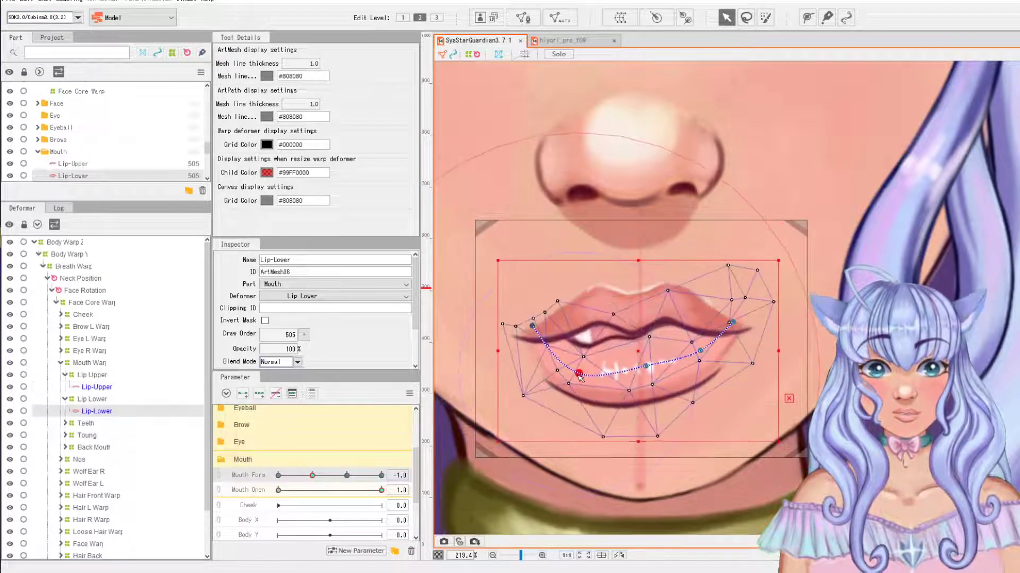
left_click_drag(533, 327, 552, 332)
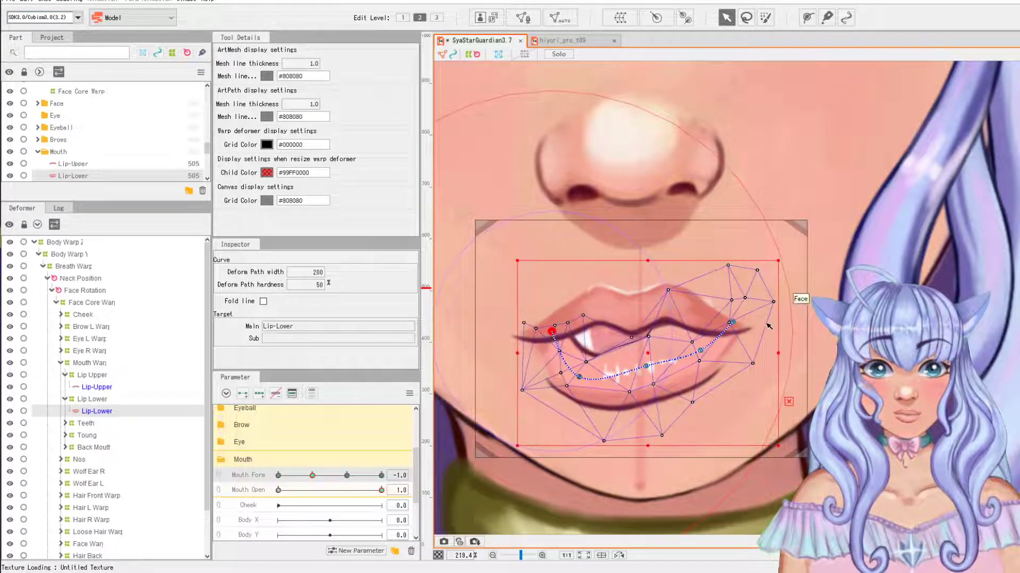
left_click_drag(732, 322, 644, 389)
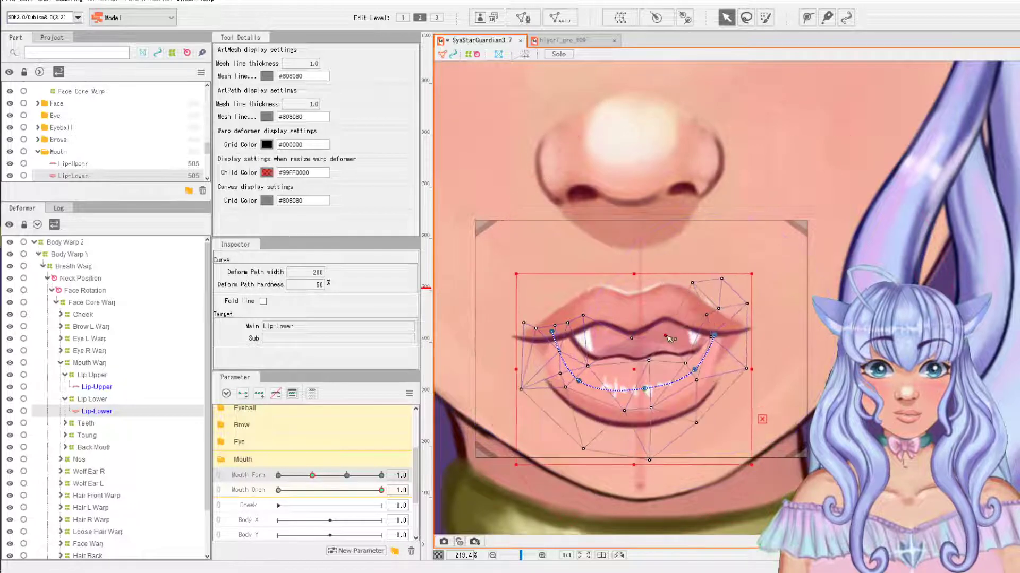
Step: Pull both end points of the Lip-Upper path inward and down at Mouth Form -1.0 and Mouth Open 1.0
left_click(664, 335)
left_click(602, 303)
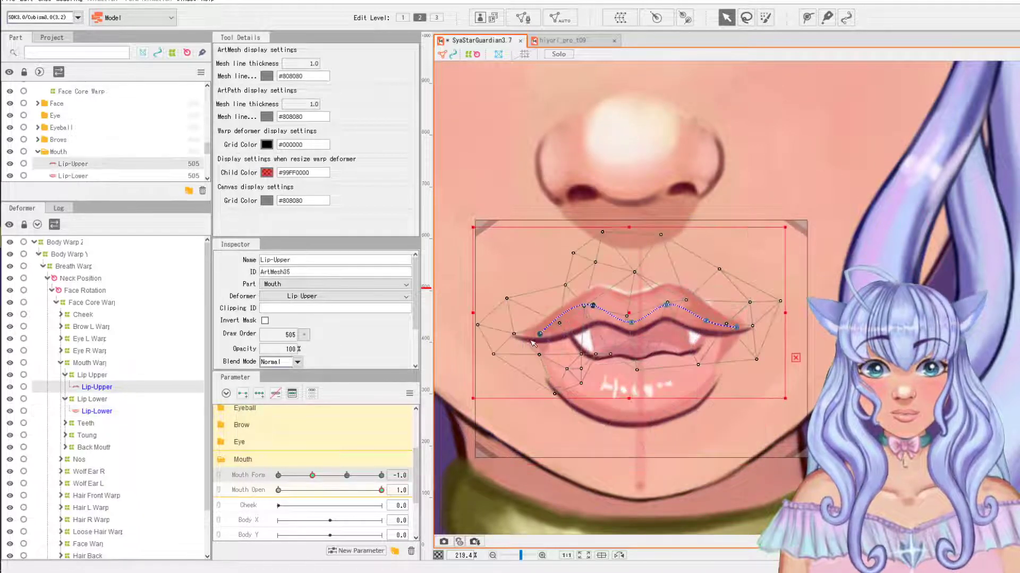
left_click_drag(536, 335, 553, 339)
left_click_drag(733, 326, 724, 344)
left_click(751, 302)
Step: Pull the Back Mouth deformer's middle side points and the Teeth deformer's right middle point inward and down at Mouth Form -1.0
left_click(137, 448)
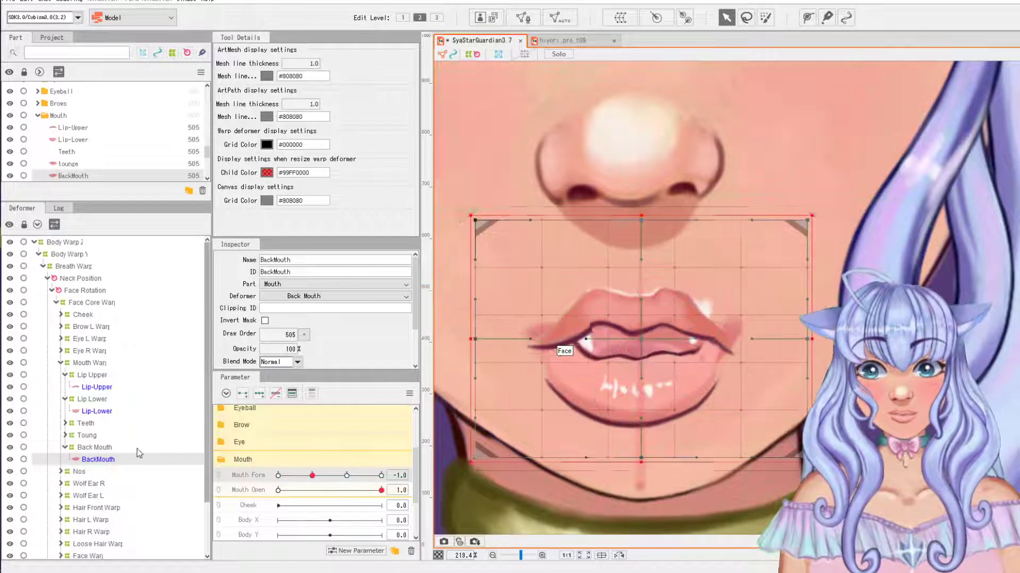
left_click_drag(499, 346, 512, 357)
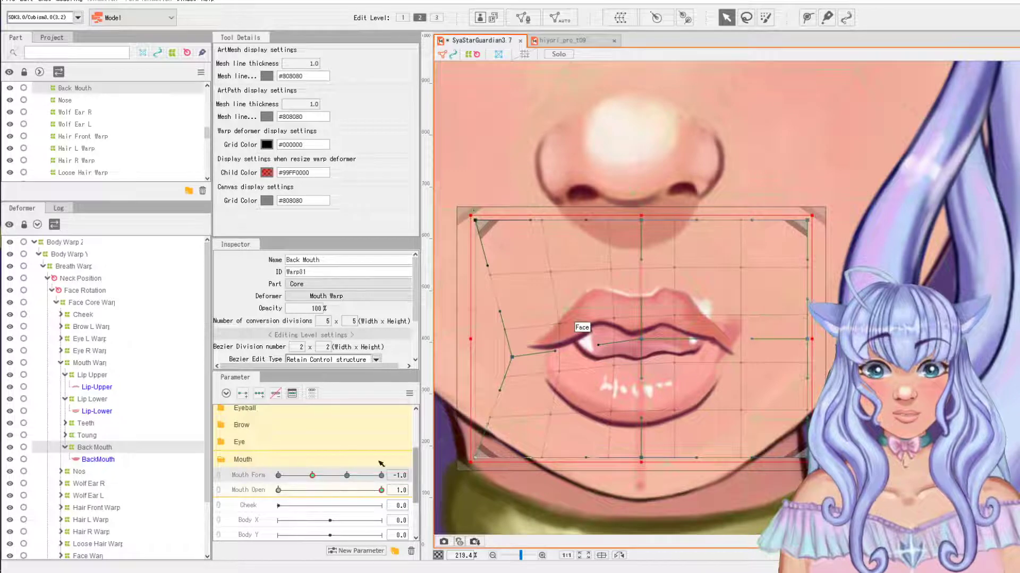
left_click_drag(808, 341, 774, 375)
left_click(712, 307)
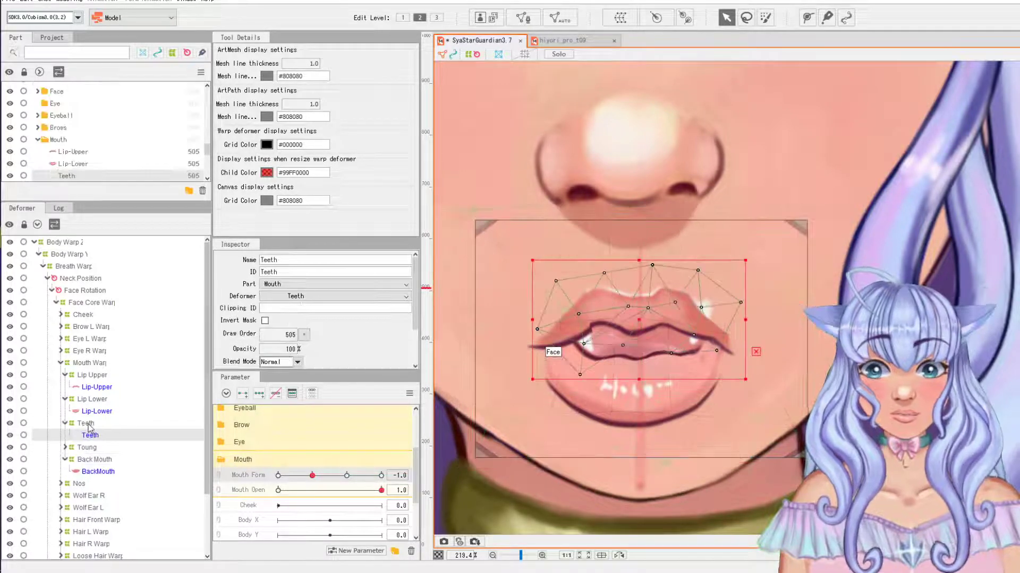
left_click(590, 362)
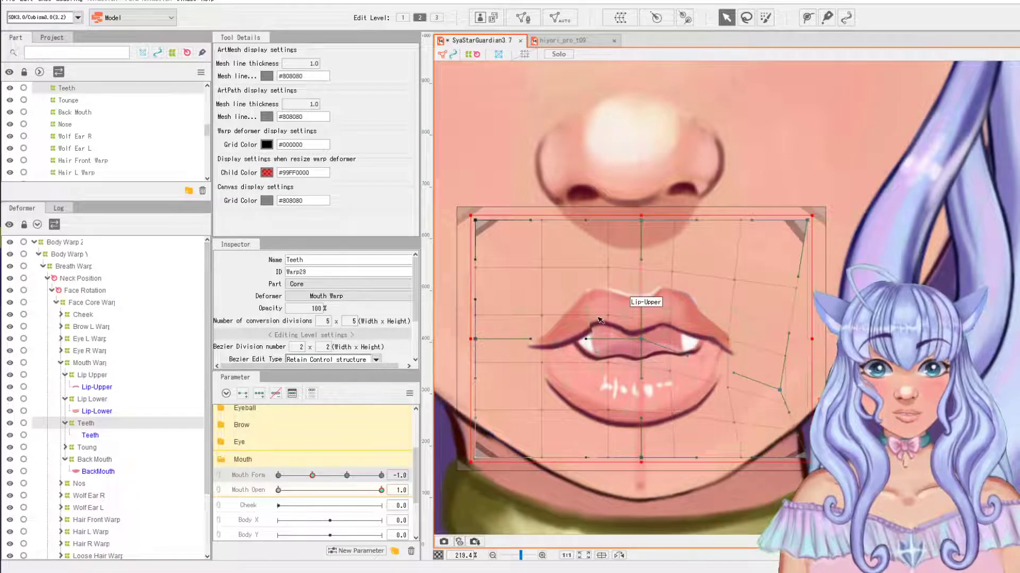
Step: Refine the Lip-Upper path's peak points and the mesh vertex above the cupid's bow at Mouth Form -1.0
left_click(627, 302)
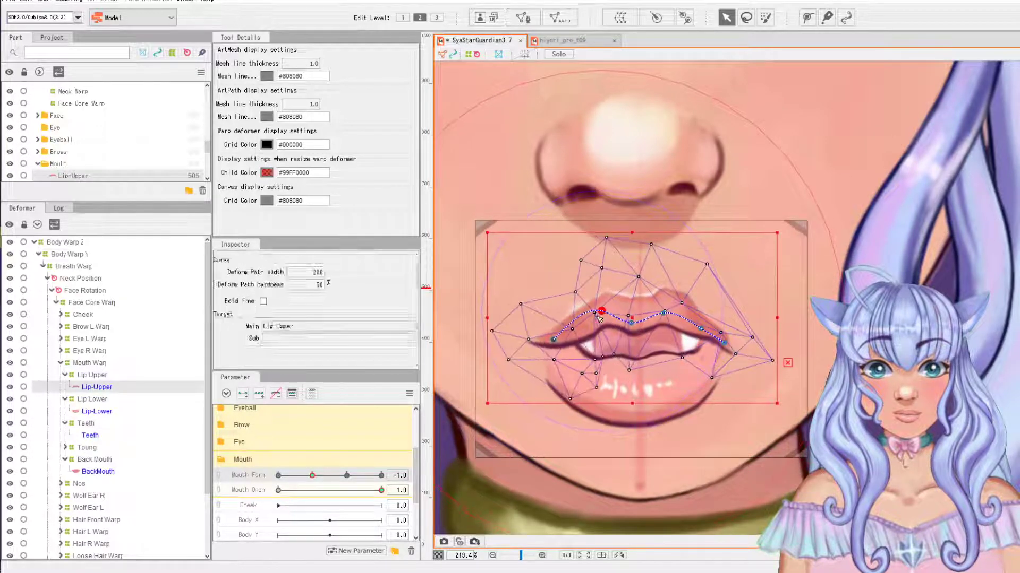
scroll(599, 329, "up", 2)
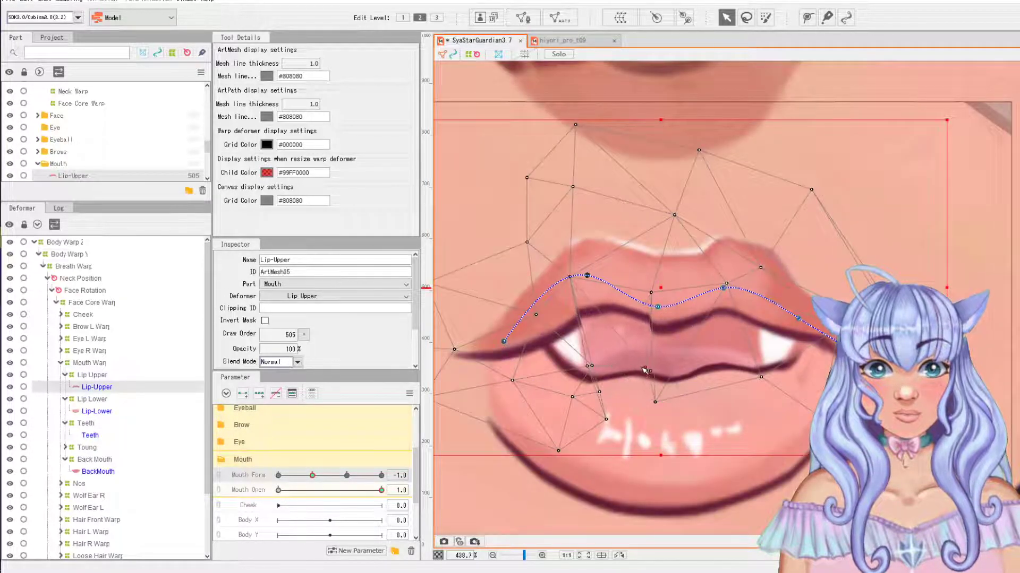
scroll(586, 369, "down", 2)
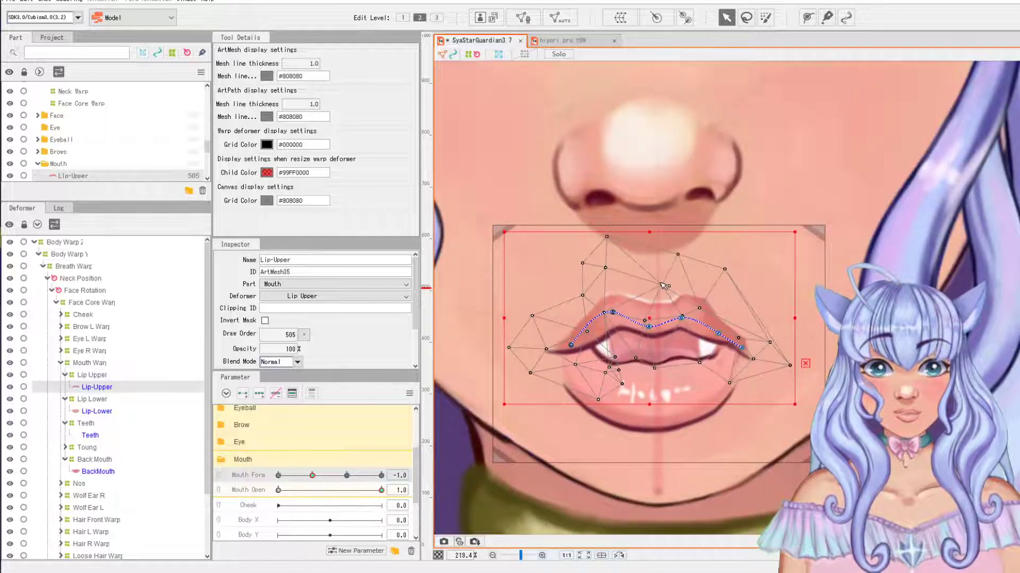
left_click(657, 283)
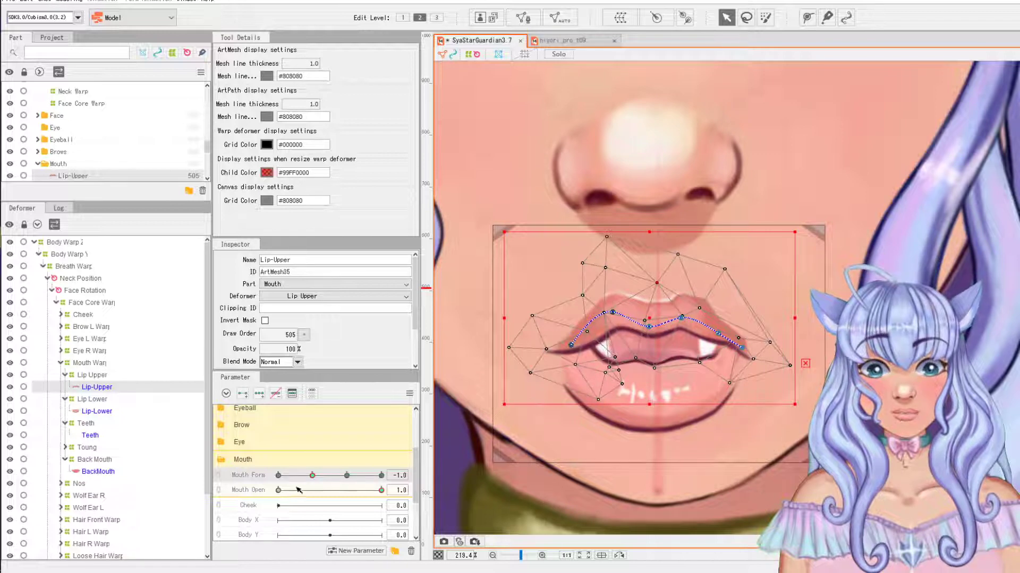
Step: Save the model, set Mouth Form to -2.0, and examine the open mouth at the same value in hiyori_pro_t09
left_click_drag(335, 477, 339, 476)
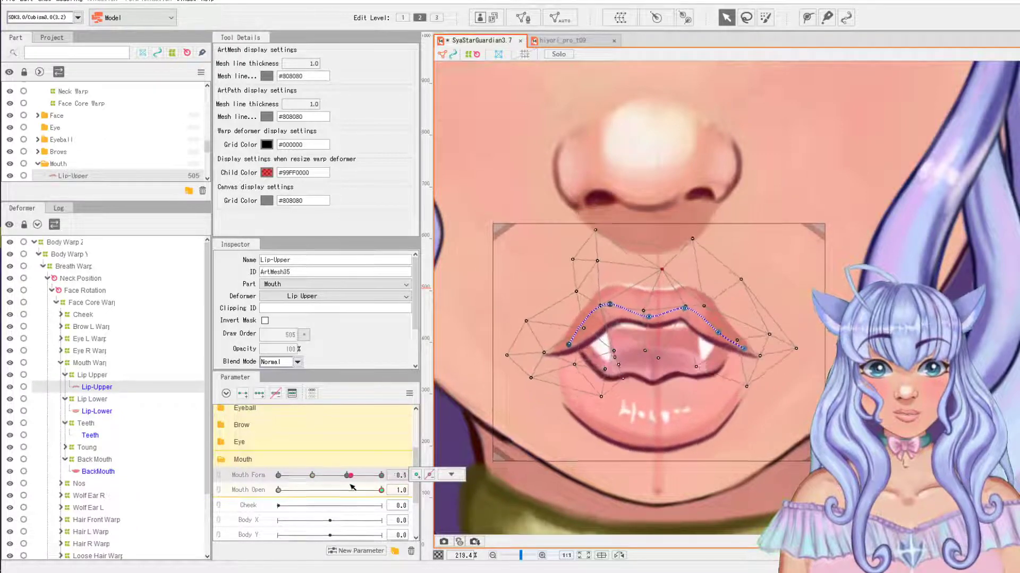
left_click(278, 475)
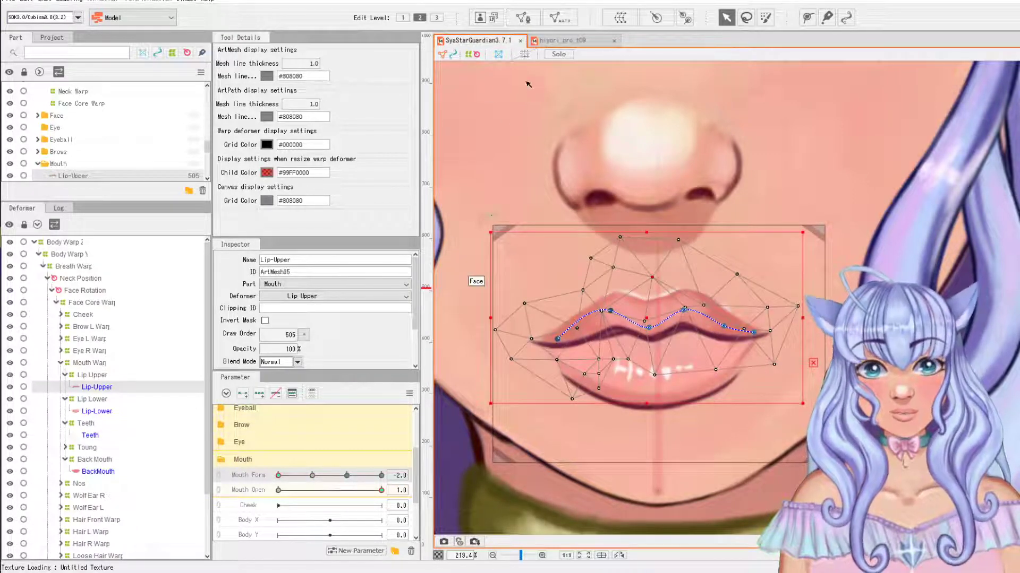
left_click(563, 40)
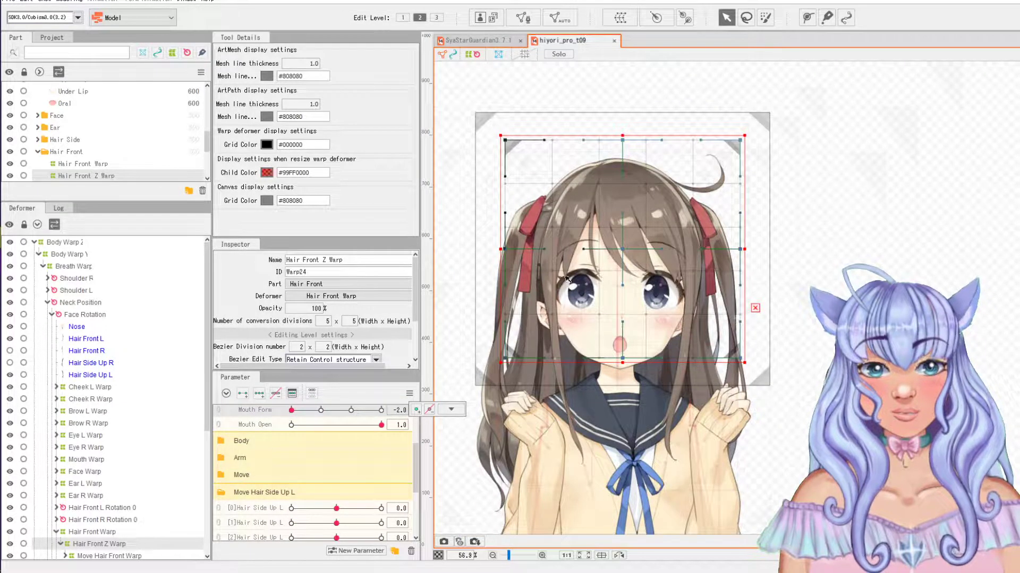
Step: Reshape the Lip-Upper and Lip-Lower paths in the SyaStarGuardian model into a narrower open mouth at Mouth Form -2.0 and Mouth Open 1.0
left_click(499, 41)
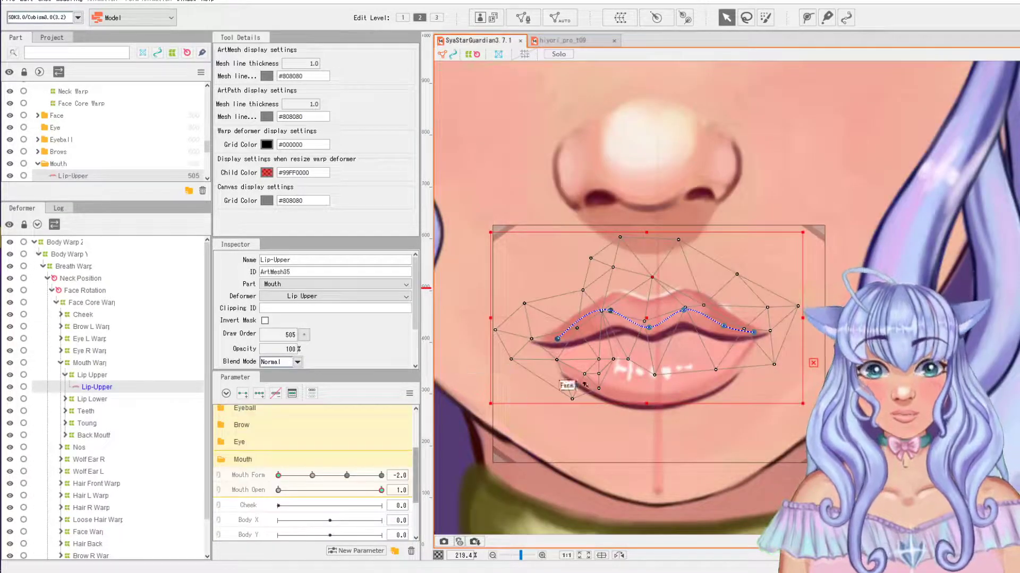
left_click_drag(558, 339, 583, 338)
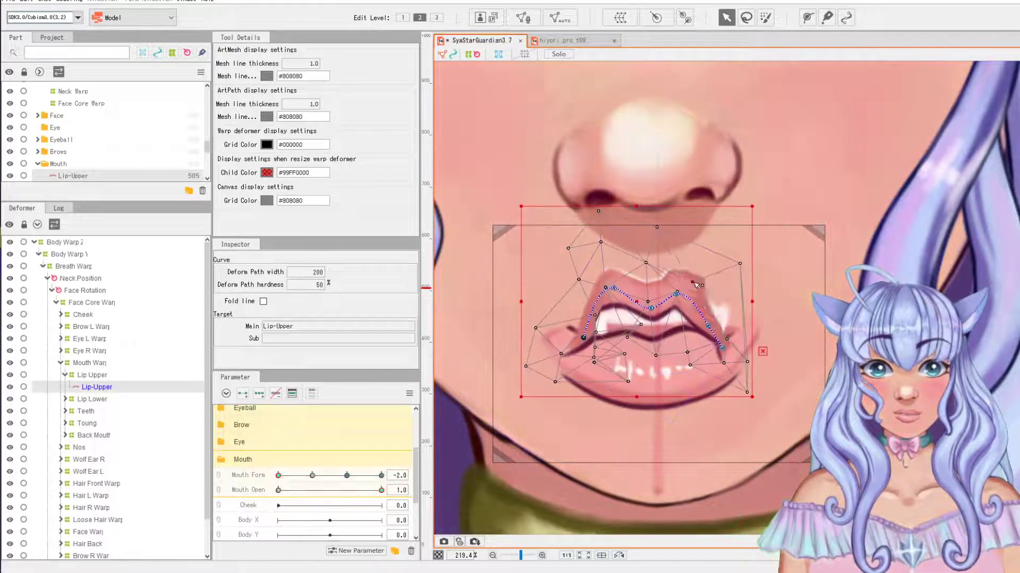
left_click_drag(696, 283, 687, 287)
left_click_drag(708, 327, 738, 339)
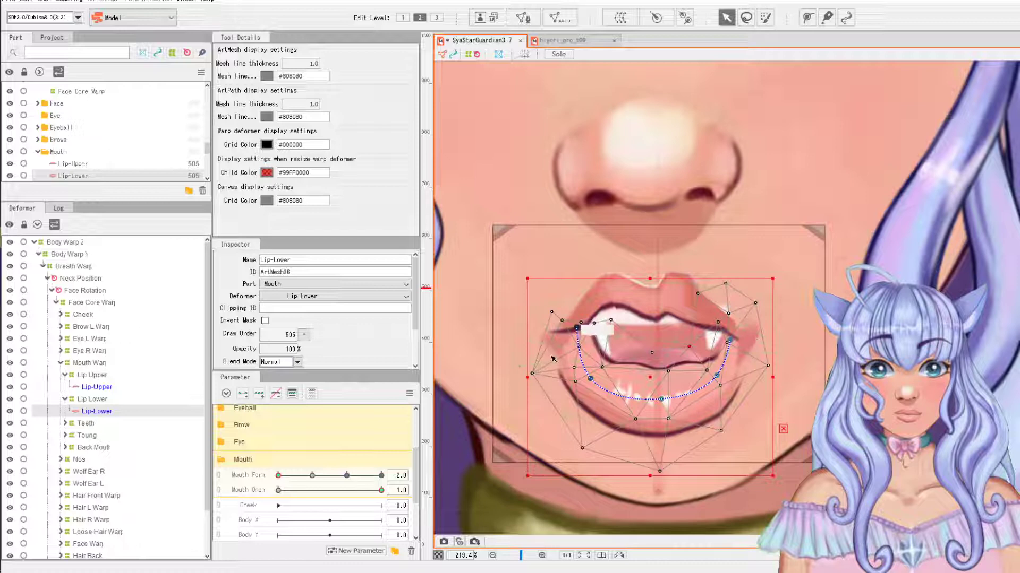
Step: Pull both middle side points of the Back Mouth deformer inward and slightly down at Mouth Form -2.0
left_click(557, 354)
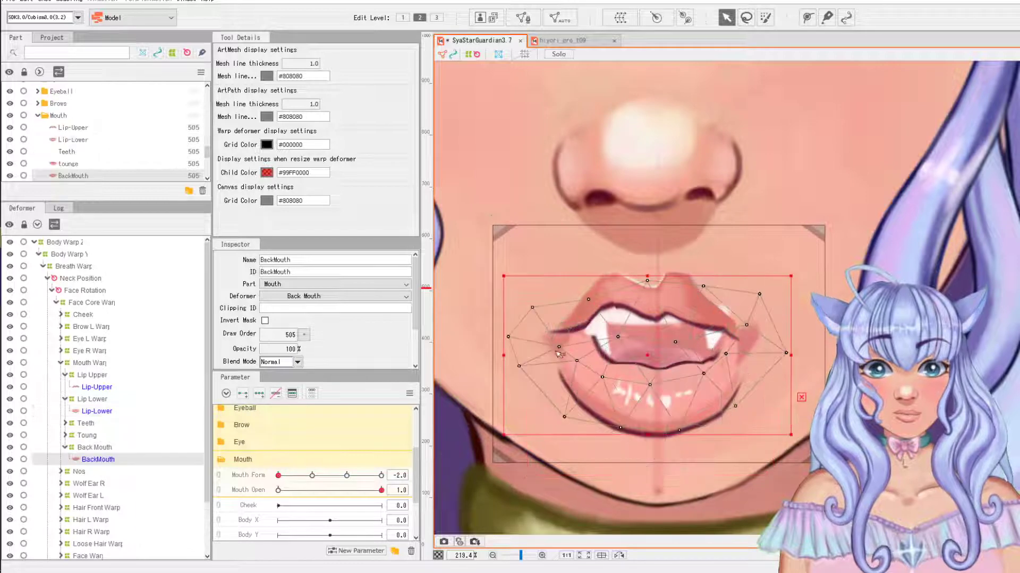
left_click(120, 448)
left_click_drag(494, 345, 545, 354)
left_click_drag(826, 345, 779, 353)
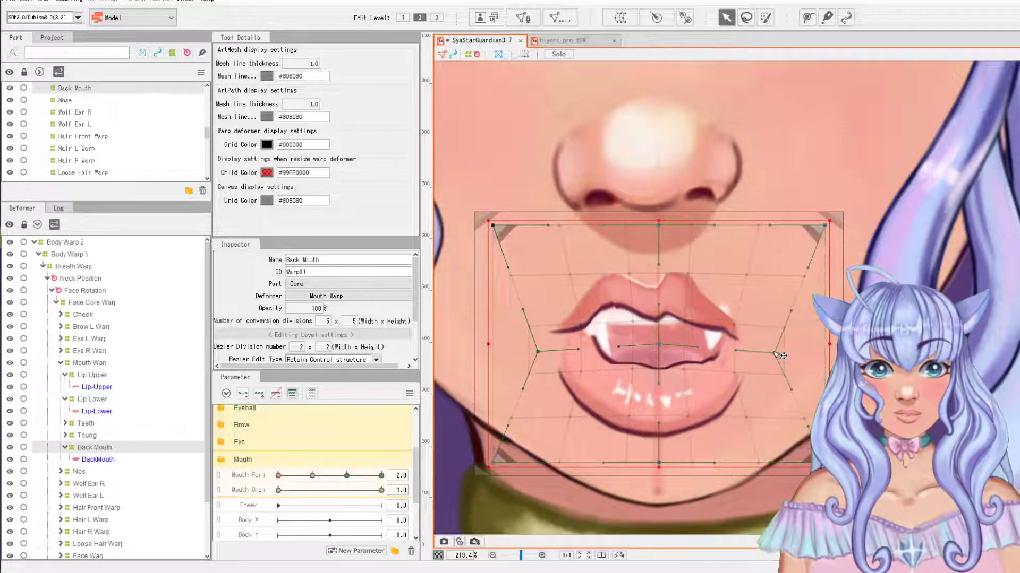
Step: Pull the Teeth deformer's upper-right corner inward and down at Mouth Form -2.0 and Mouth Open 1.0
left_click(627, 324)
left_click(112, 423)
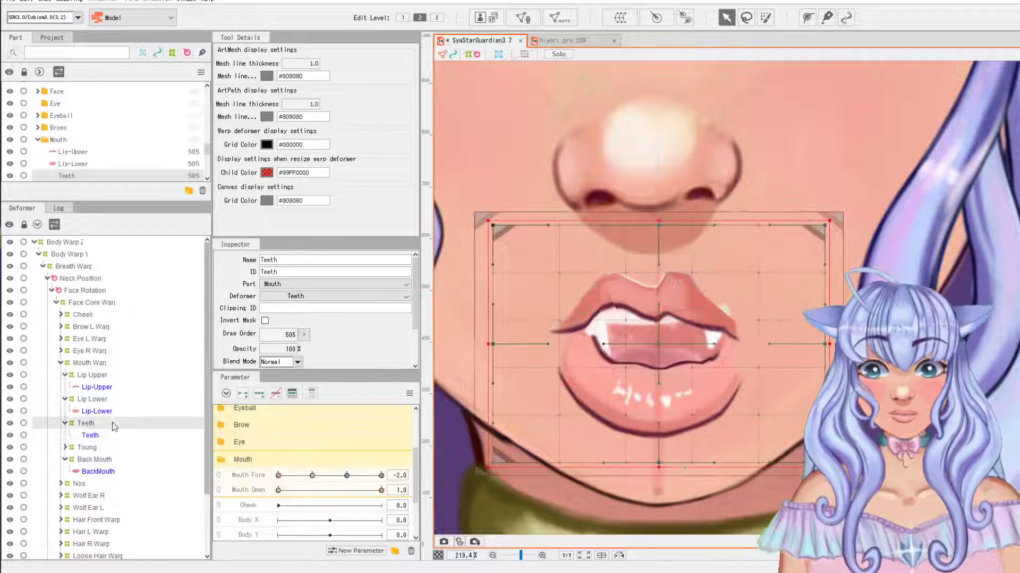
left_click_drag(825, 225, 766, 259)
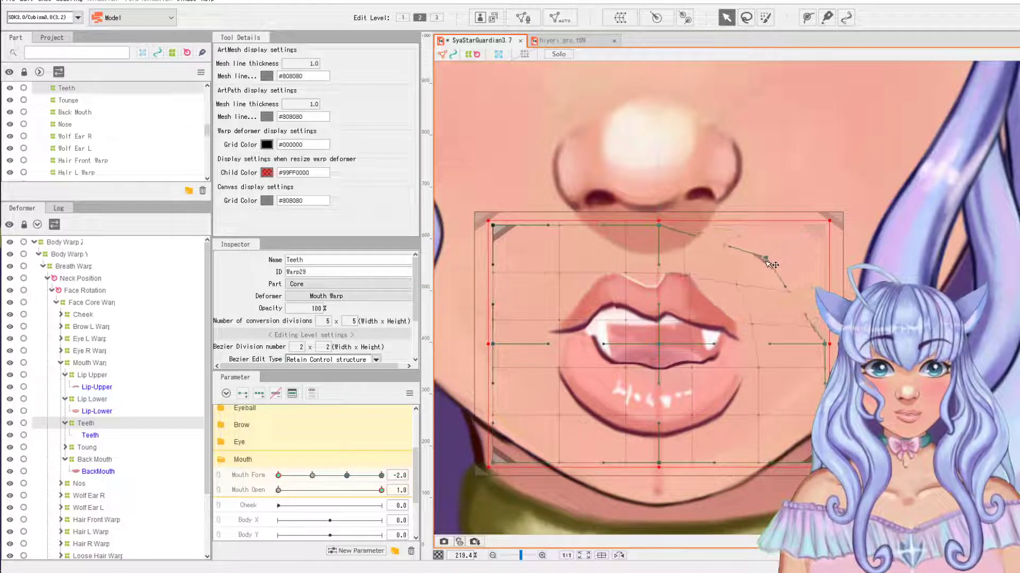
Step: Adjust the Lip Upper deformer's Bezier handles around the cupid's bow at Mouth Form -2.0
left_click(700, 307)
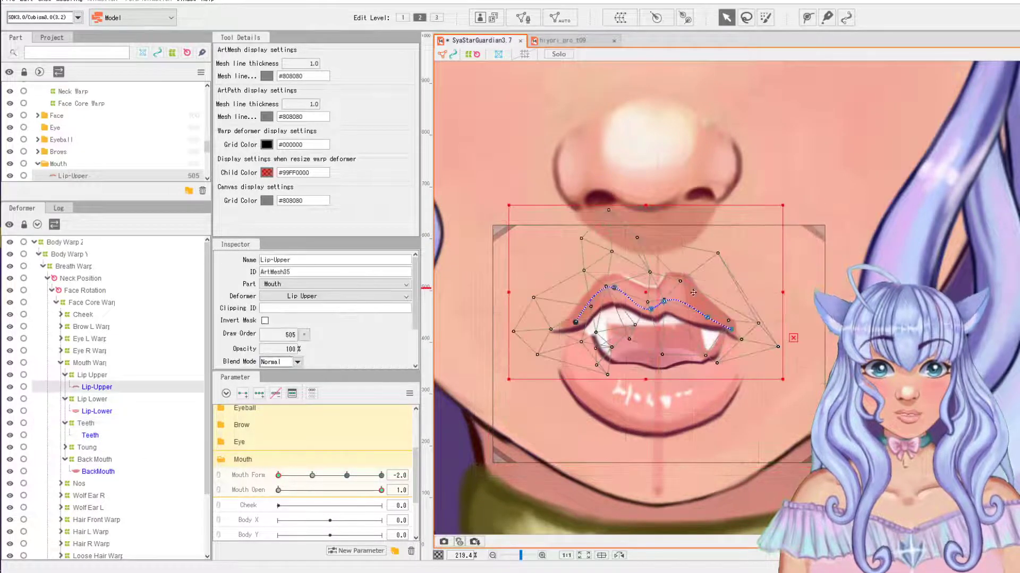
left_click(116, 375)
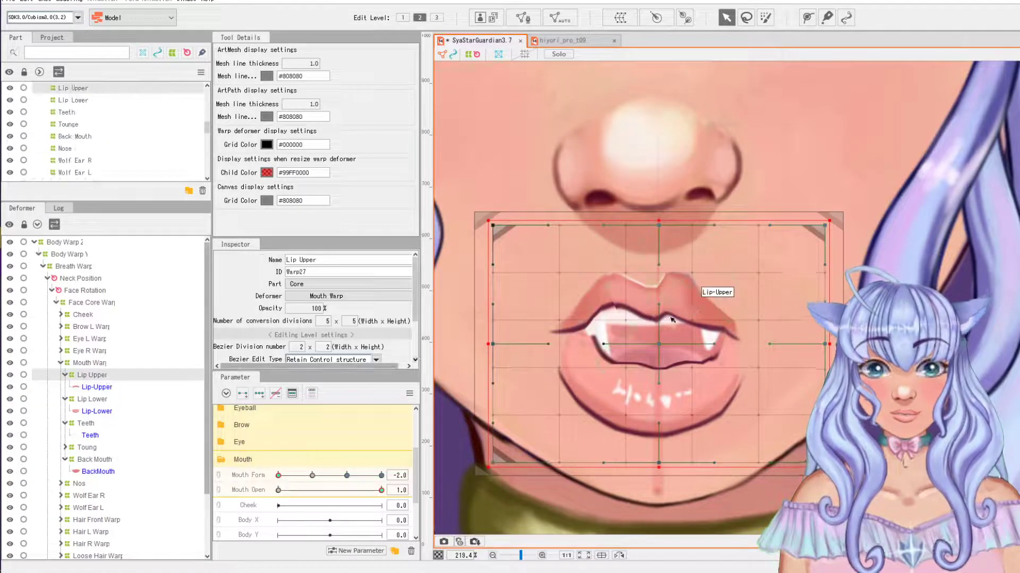
left_click_drag(659, 264, 674, 267)
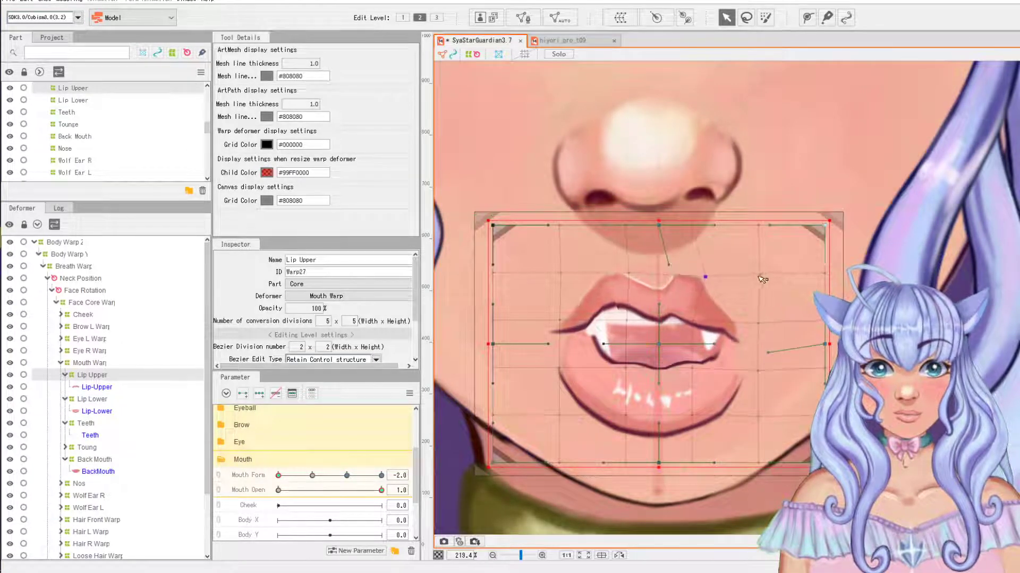
Step: Reposition the Lip-Upper mesh vertices above the cupid's bow and bring the outer right one inward to even out the lip
left_click(737, 341)
scroll(737, 340, "up", 3)
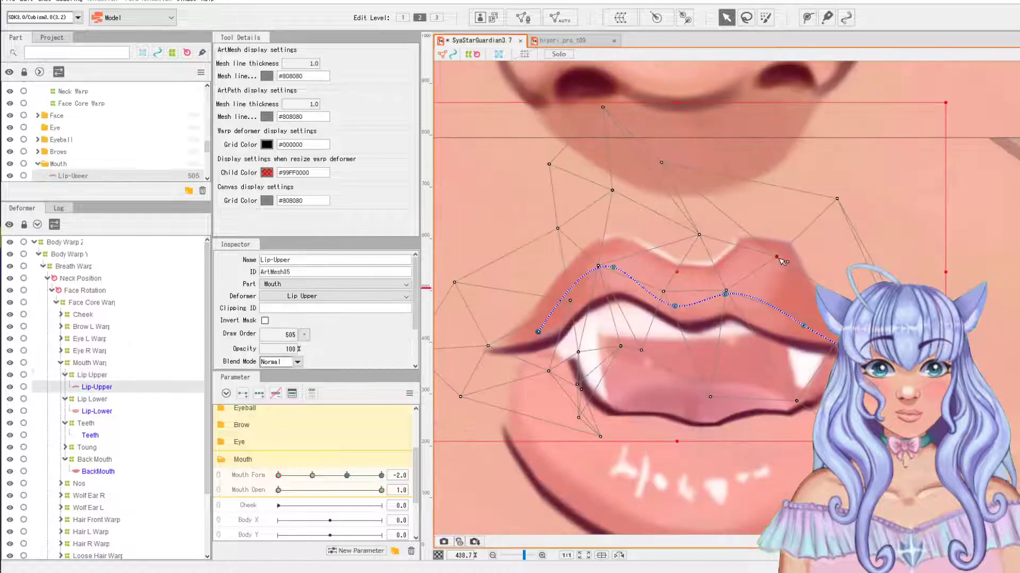
left_click_drag(661, 163, 705, 183)
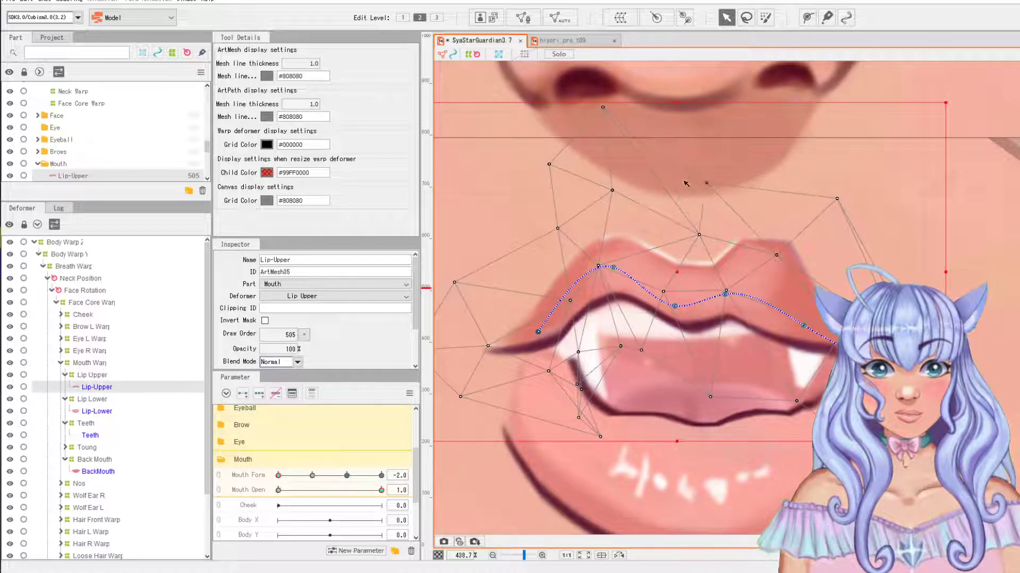
left_click_drag(640, 173, 654, 192)
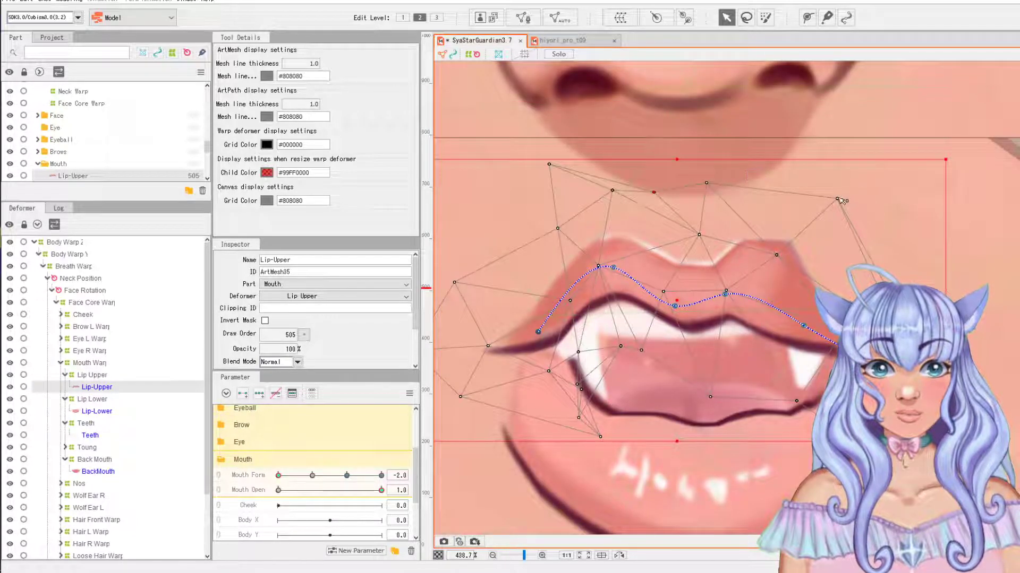
left_click_drag(842, 201, 789, 198)
scroll(805, 254, "down", 3)
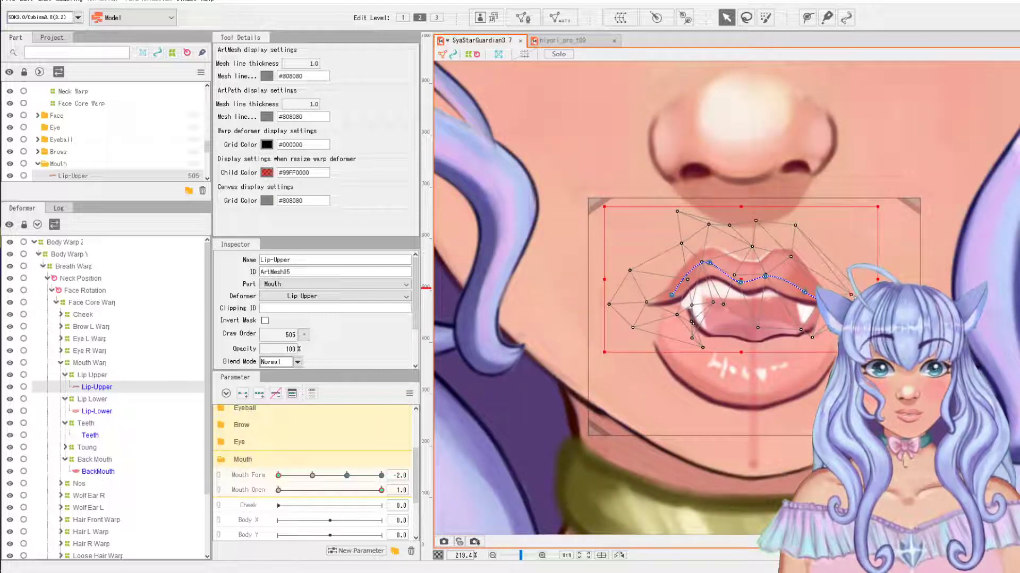
Step: Lower the Lip-Upper path's corner points slightly outward and nudge the mesh vertices around the lip's right peak at Mouth Form -2.0
left_click_drag(671, 295, 667, 300)
left_click_drag(822, 300, 825, 303)
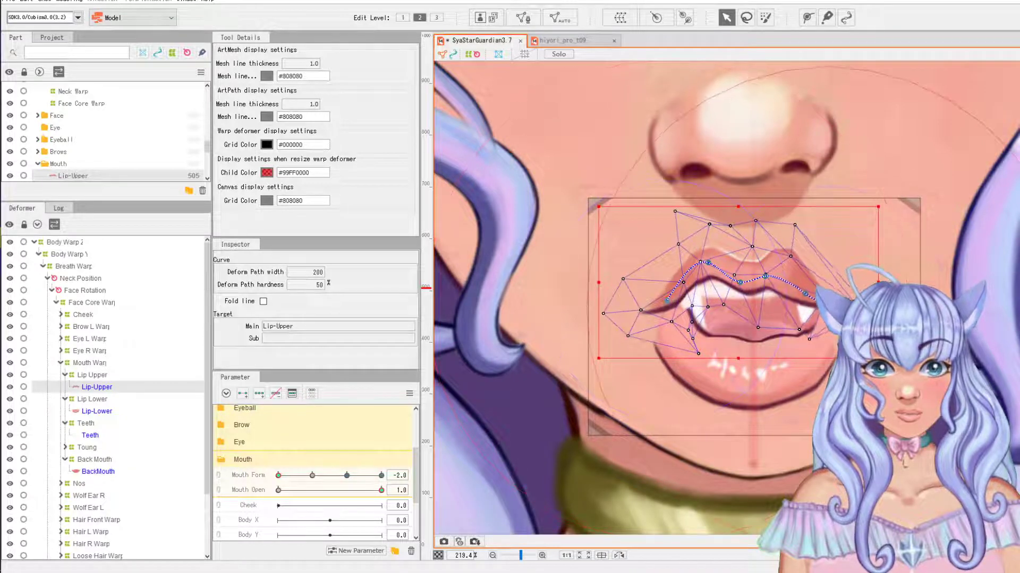
scroll(733, 317, "down", 4)
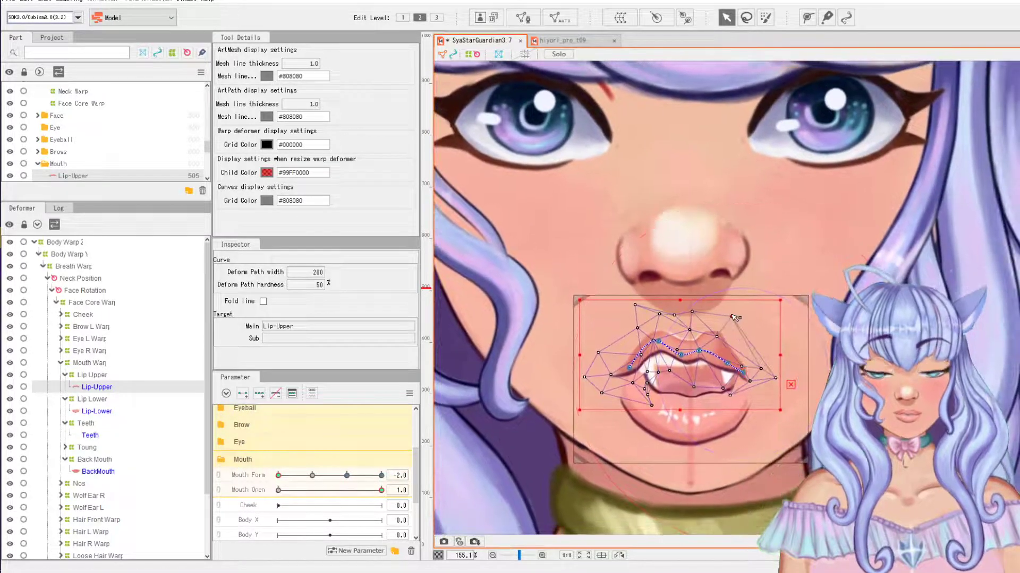
left_click(732, 317)
left_click(692, 333)
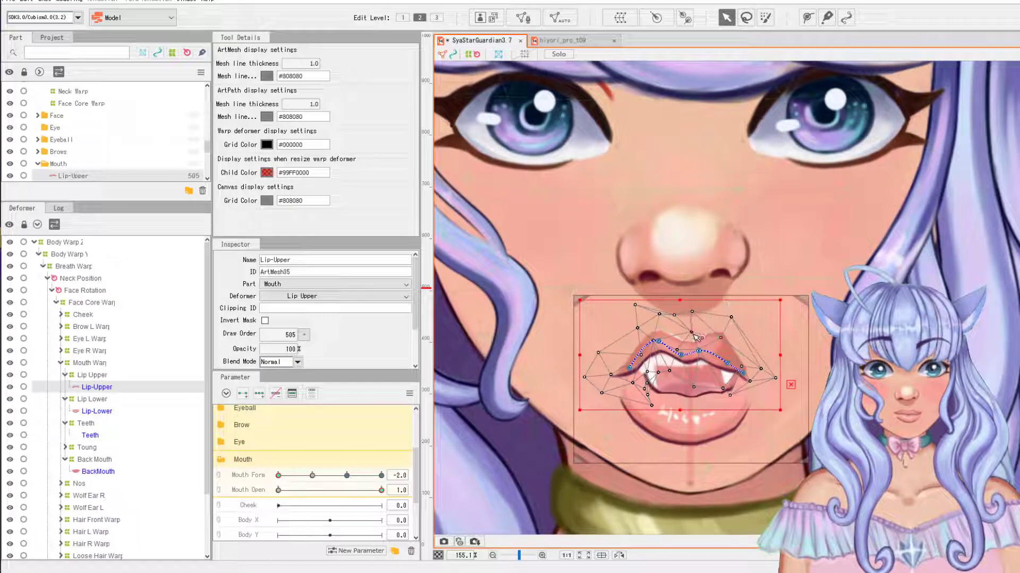
Step: Pull the Lip-Lower path's corners inward and up and its lower points down at Mouth Form -2.0 and Mouth Open 1.0
left_click(689, 410)
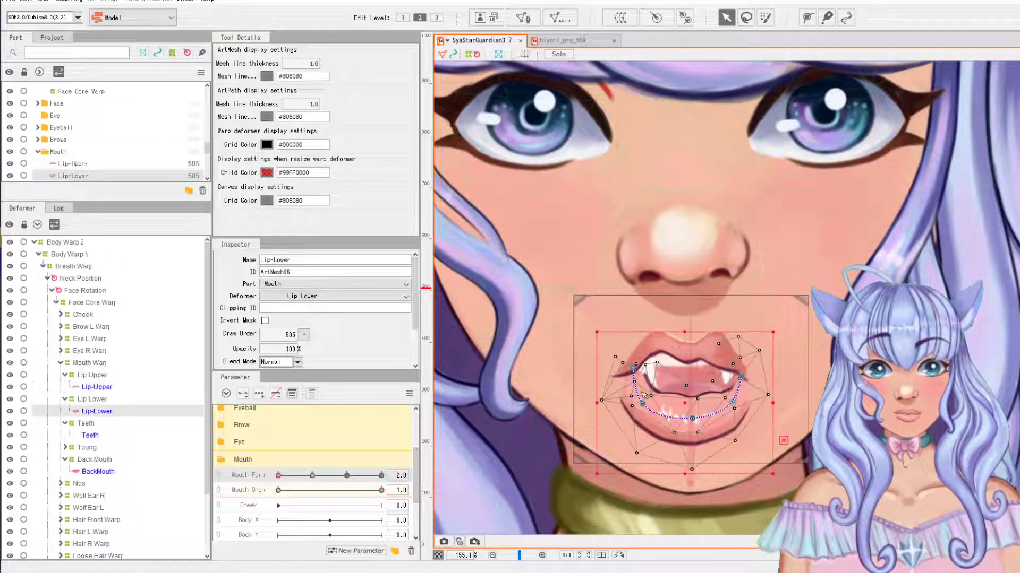
left_click_drag(634, 373, 651, 358)
left_click_drag(644, 404, 687, 430)
left_click_drag(732, 404, 733, 416)
left_click_drag(740, 379, 731, 367)
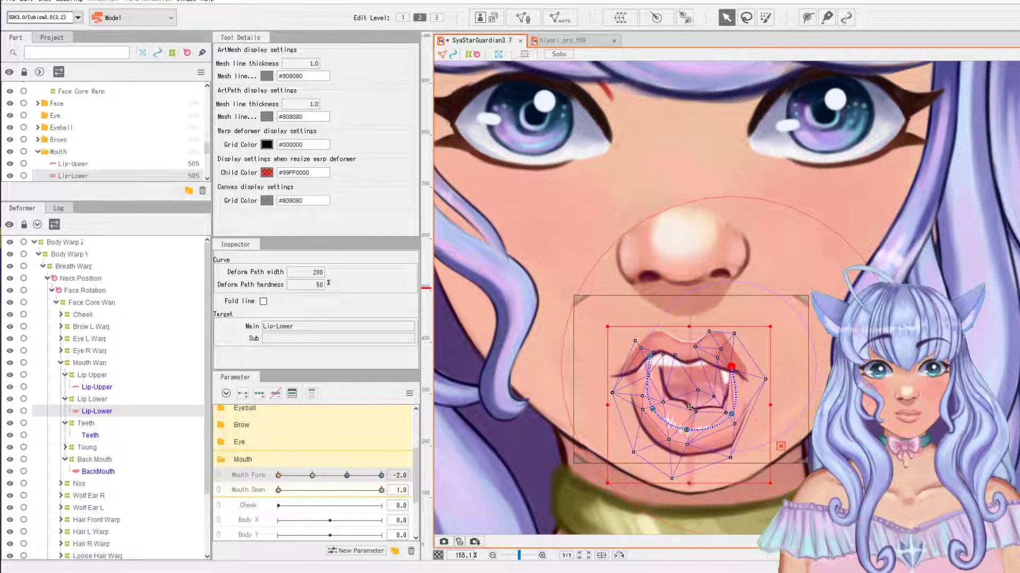
Step: Scrub Mouth Form between -2.0 and 1.0 with the mouth open to review how the lip shapes blend
scroll(690, 407, "up", 4)
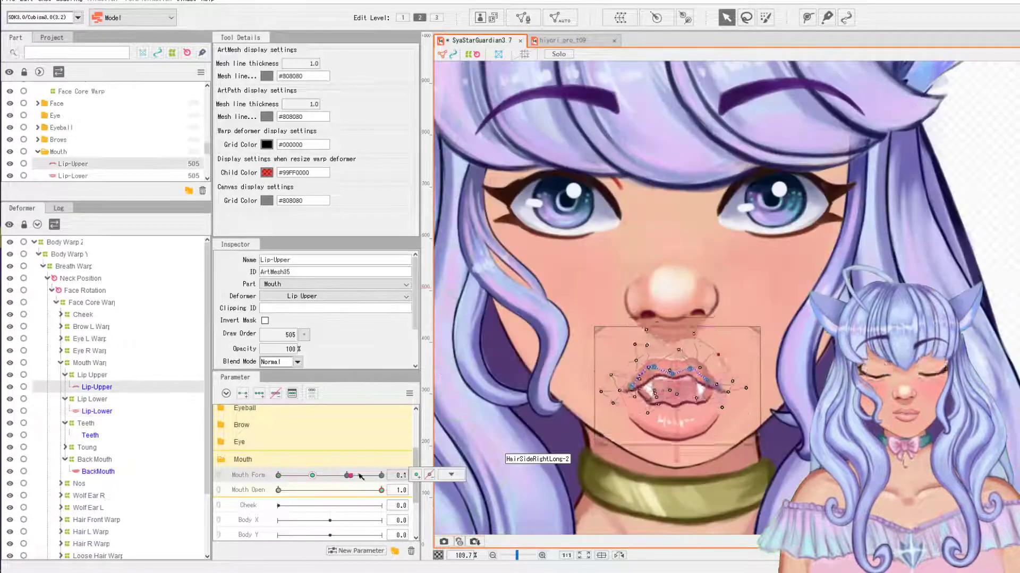
left_click_drag(355, 477, 332, 477)
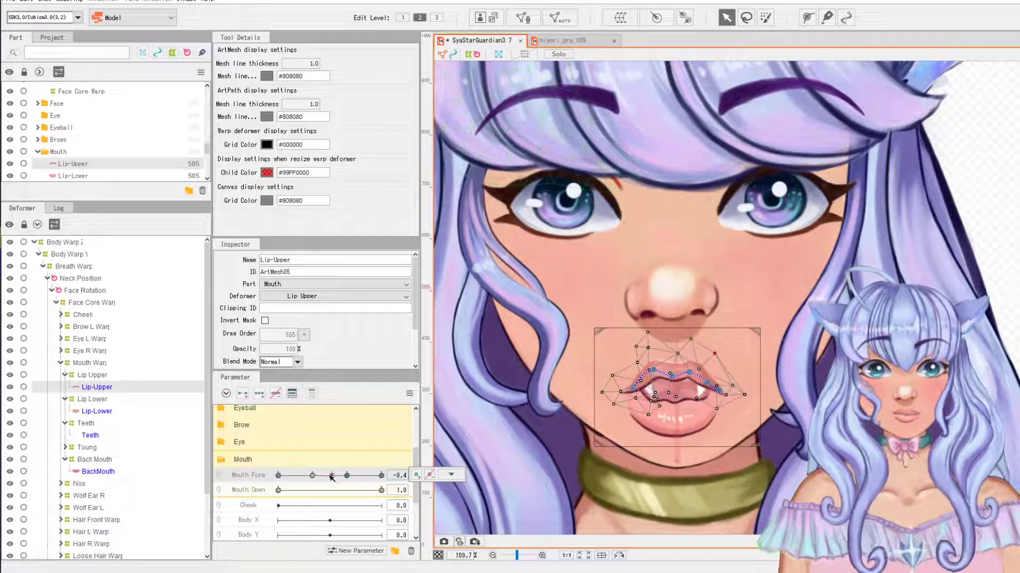
scroll(603, 421, "up", 2)
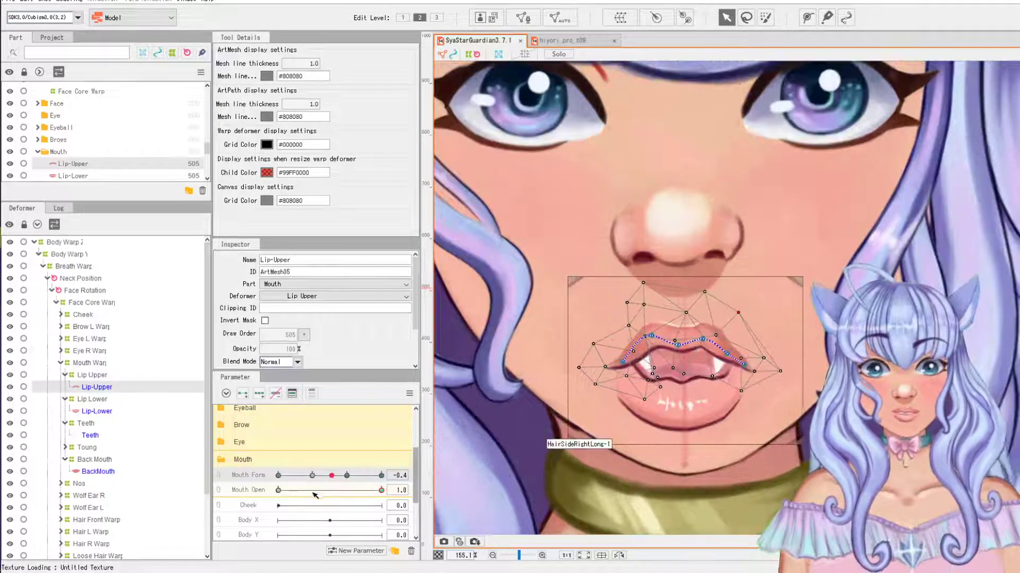
left_click(382, 475)
left_click_drag(386, 475, 272, 478)
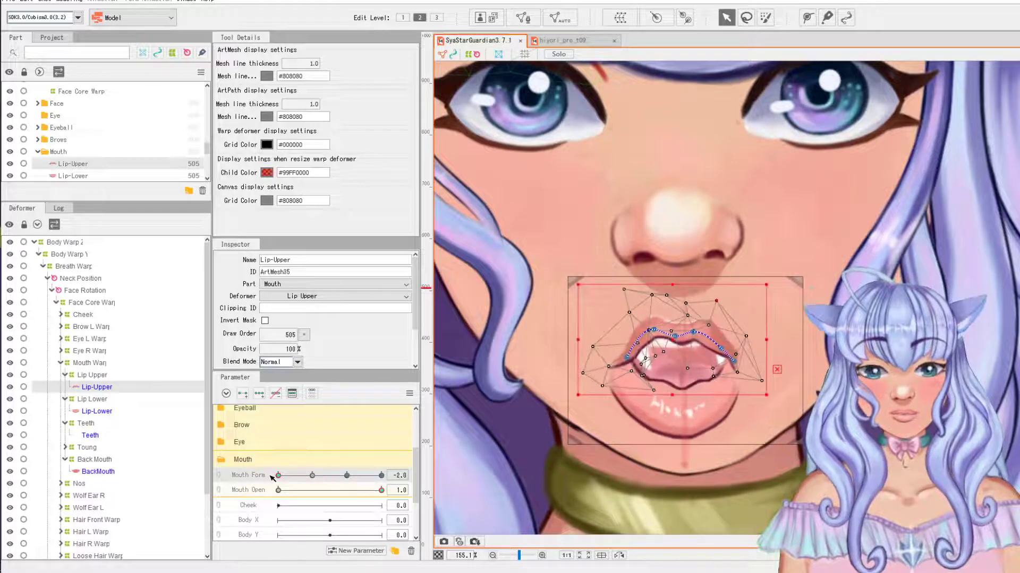
left_click(382, 476)
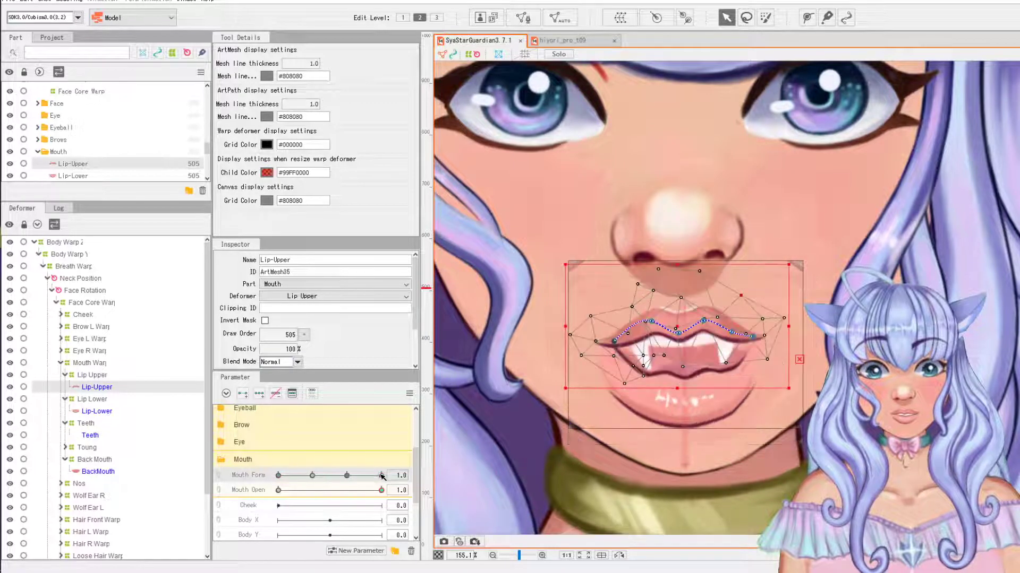
Step: Examine the closed mouth of hiyori_pro_t09 at Mouth Form -2.0 and 1.0 with Mouth Open 0.0
left_click(563, 41)
scroll(296, 460, "down", 2)
scroll(296, 459, "up", 2)
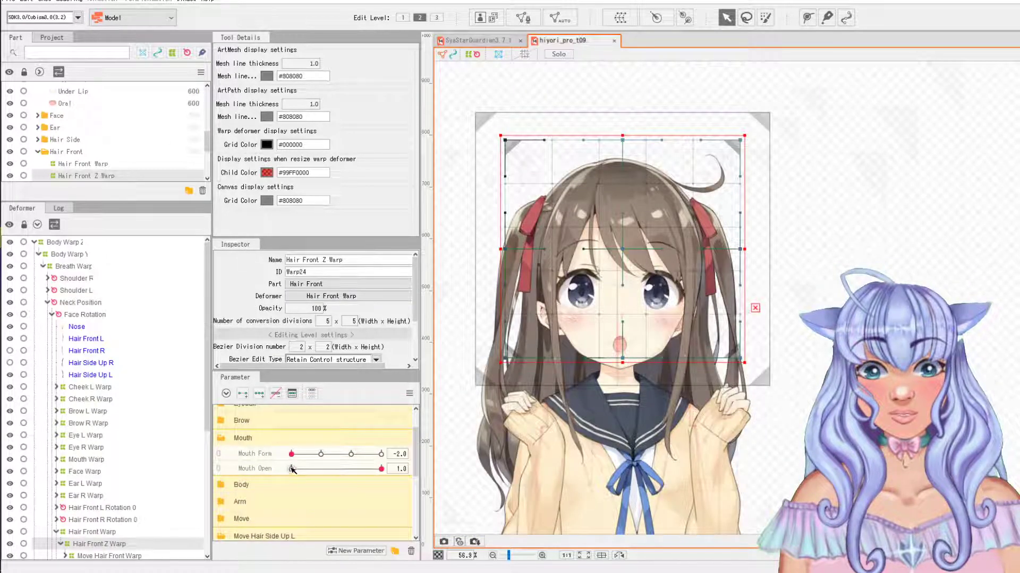
left_click(292, 469)
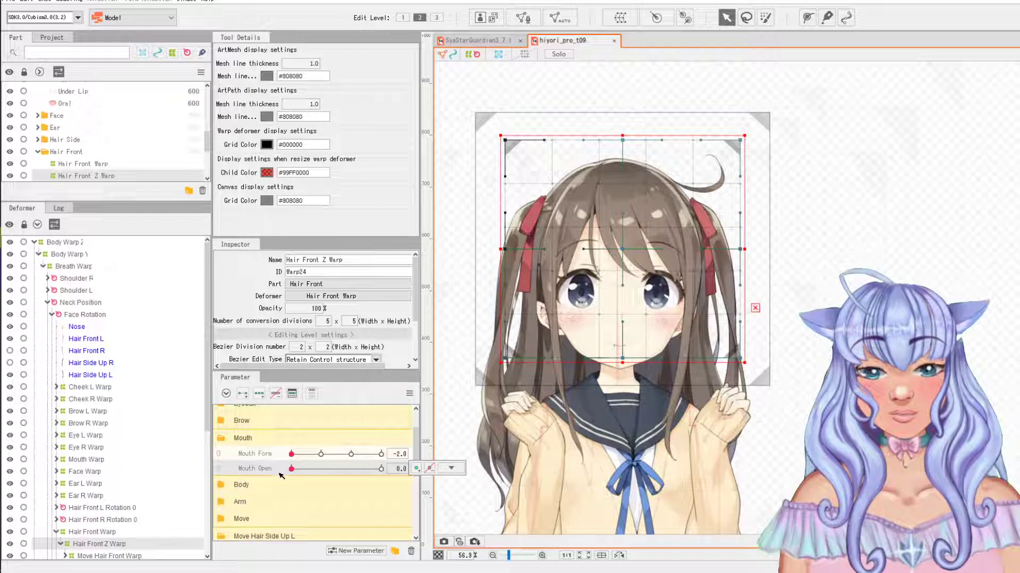
left_click(381, 454)
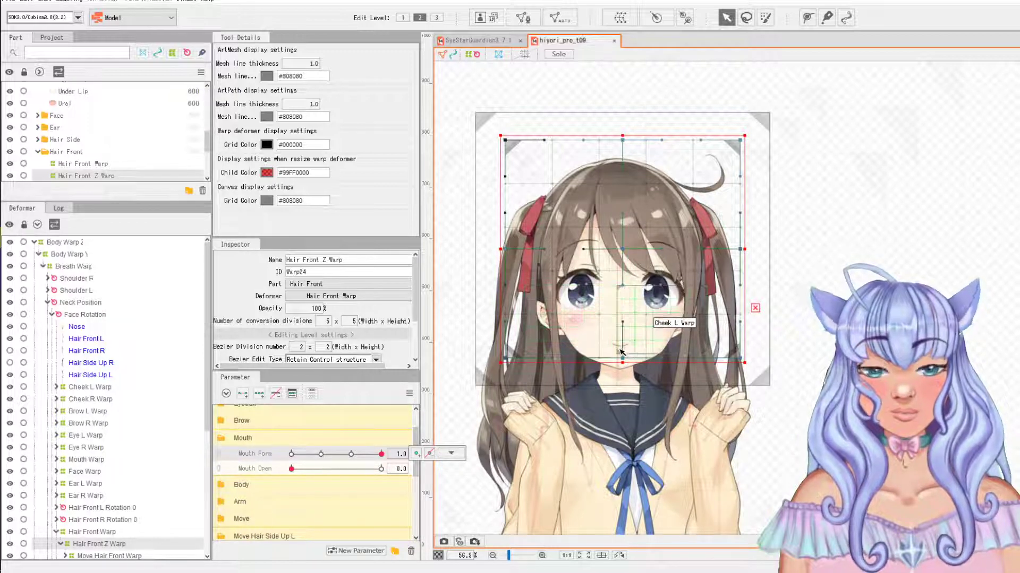
left_click(473, 40)
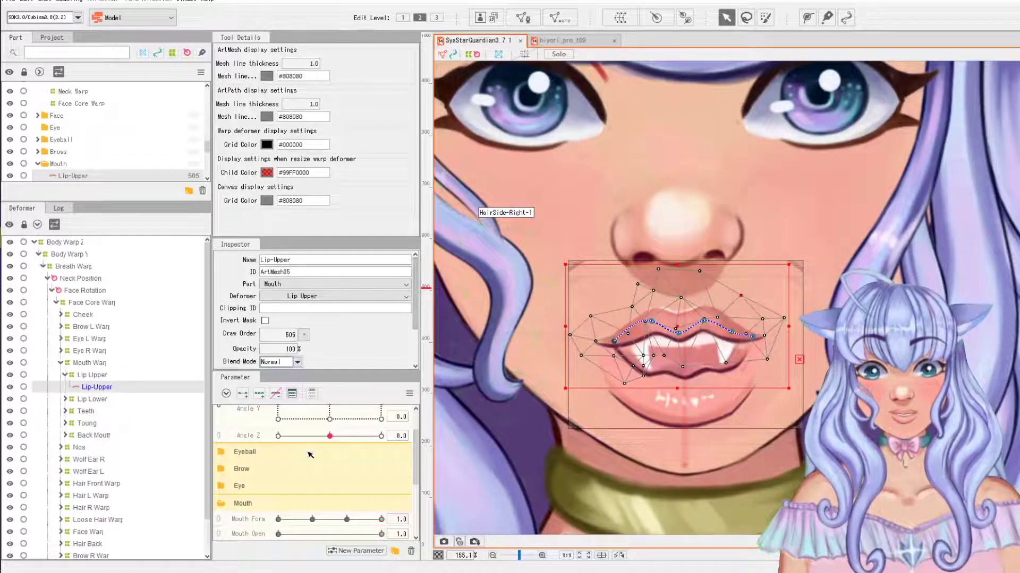
Step: Set SyaStarGuardian's Mouth Open to 0.0 and raise the Lip-Upper and Lip-Lower path corners into a smile at Mouth Form 1.0
scroll(310, 455, "down", 3)
scroll(311, 451, "up", 3)
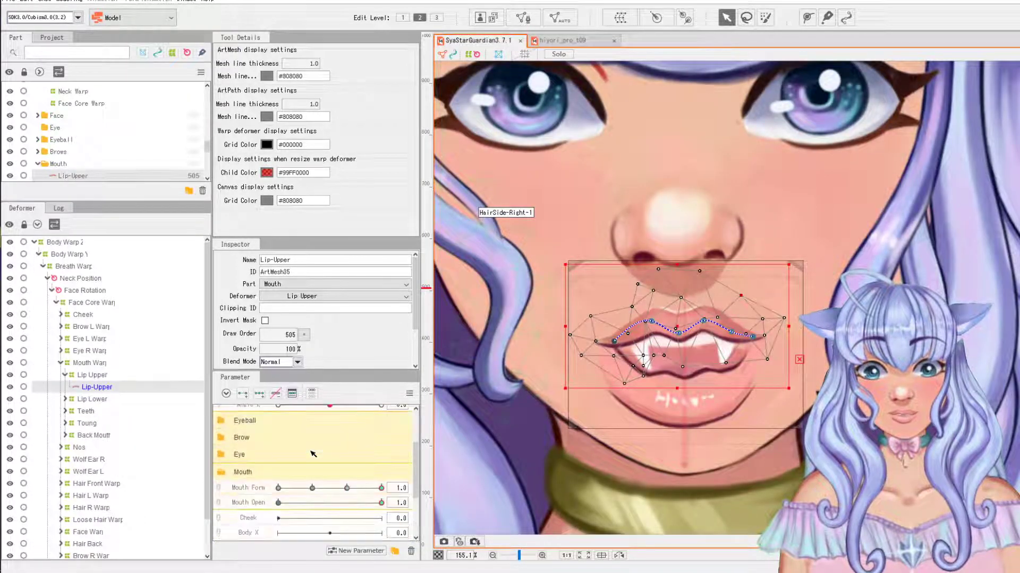
left_click_drag(284, 504, 270, 506)
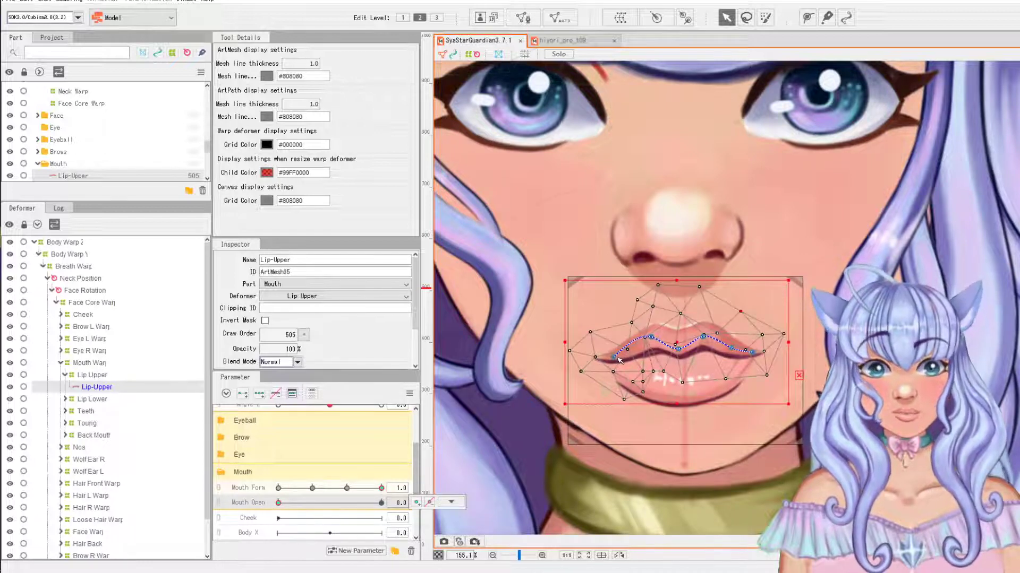
left_click_drag(616, 358, 608, 343)
left_click_drag(753, 353, 754, 340)
left_click(672, 377)
left_click_drag(608, 350, 604, 344)
left_click_drag(750, 349, 750, 346)
Step: Nudge the Lip-Upper mesh vertex below the left half of the mouth line slightly inward at Mouth Form 1.0
left_click(680, 349)
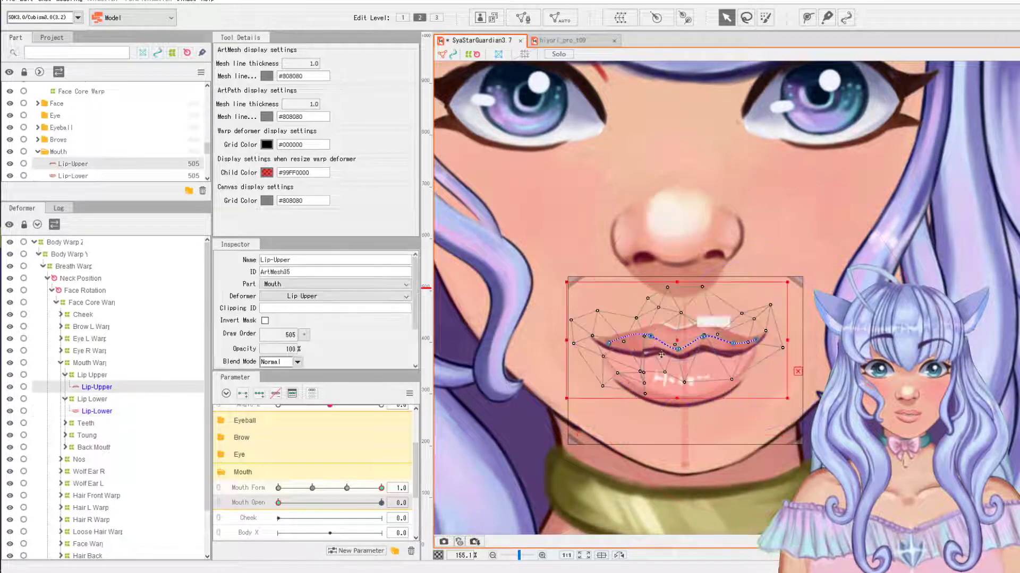
scroll(655, 355, "up", 5)
left_click_drag(635, 406, 665, 414)
scroll(678, 409, "down", 2)
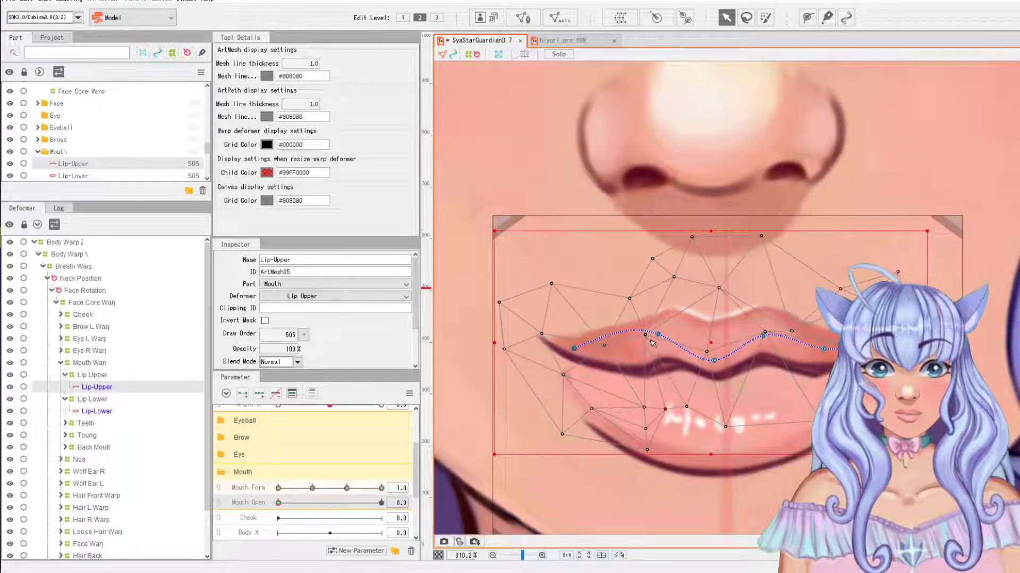
scroll(779, 369, "down", 3)
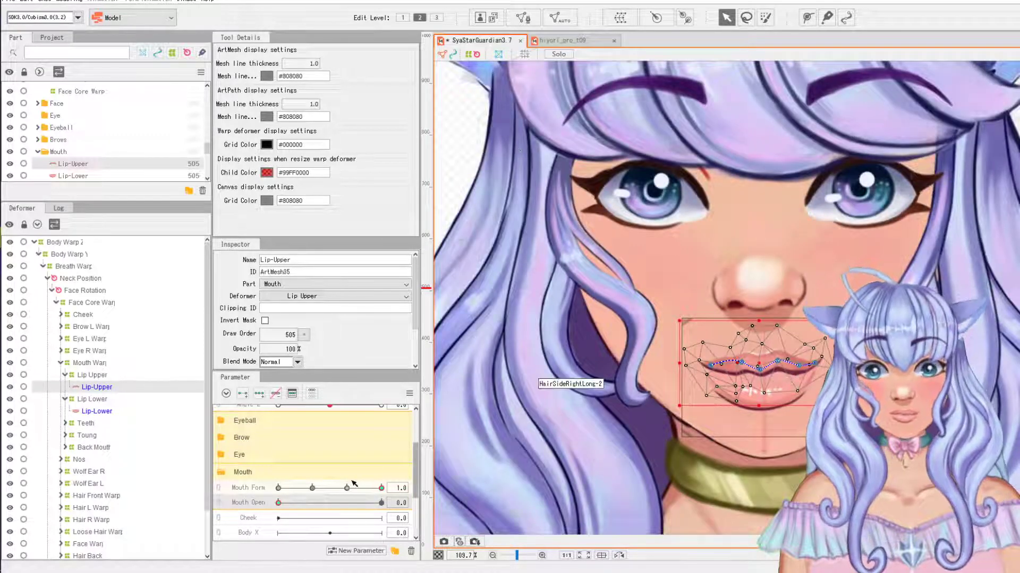
Step: Set Mouth Form to 0.0 and lower the closed lips' corners slightly, using hiyori_pro_t09 at the same key as reference
left_click_drag(354, 484, 329, 488)
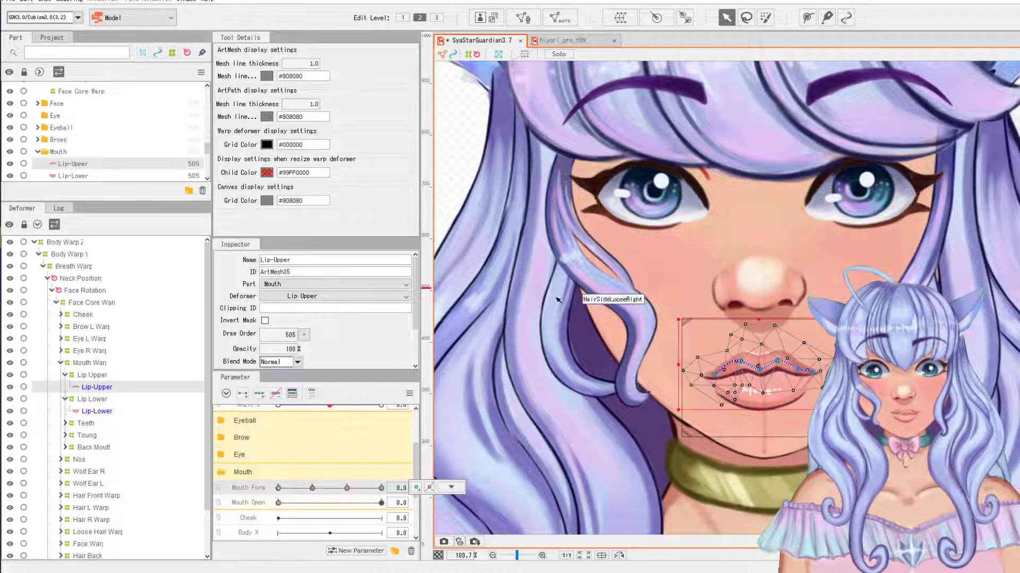
left_click(584, 41)
left_click(352, 423)
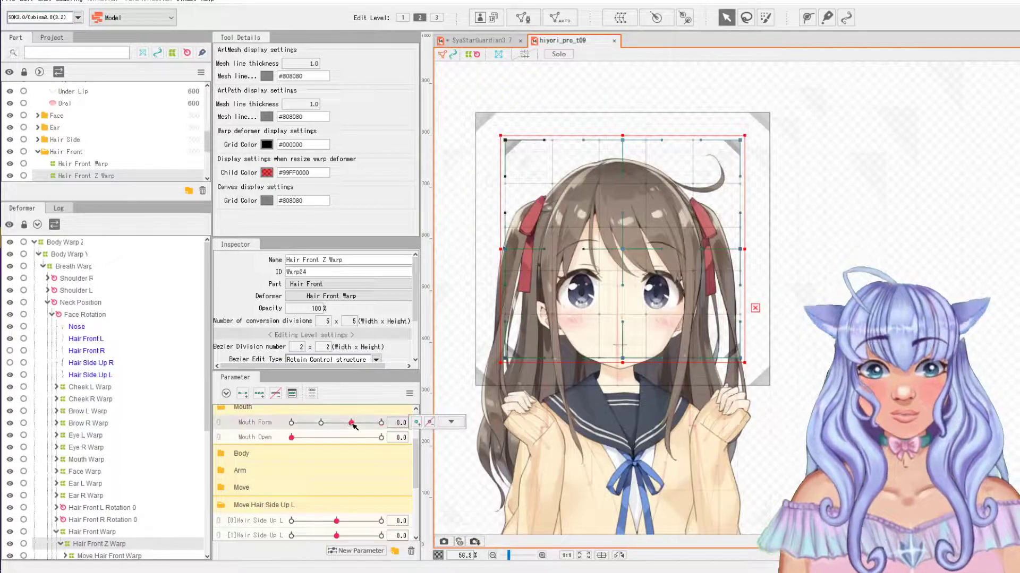
left_click(511, 41)
scroll(652, 398, "up", 4)
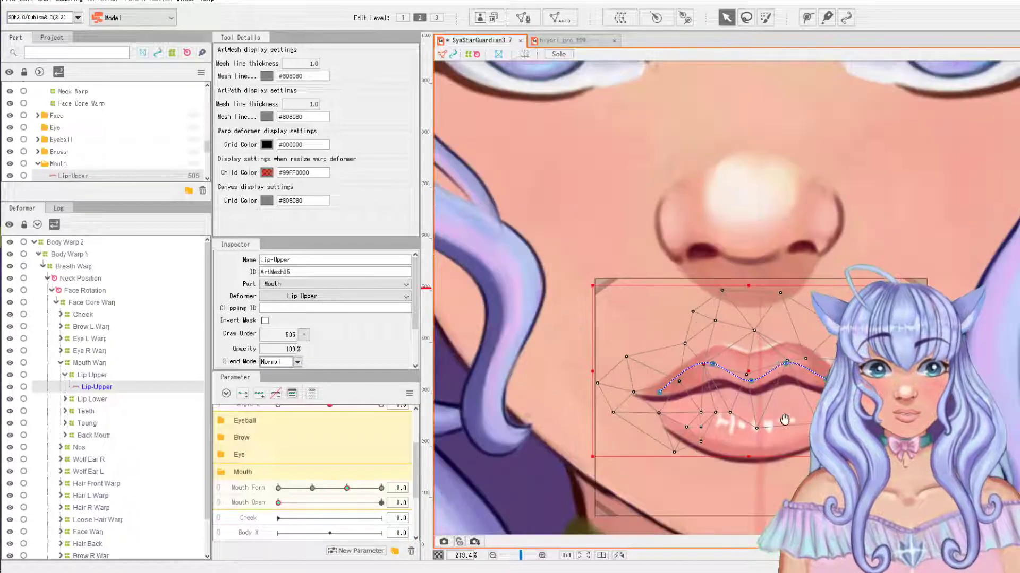
left_click_drag(638, 334, 641, 340)
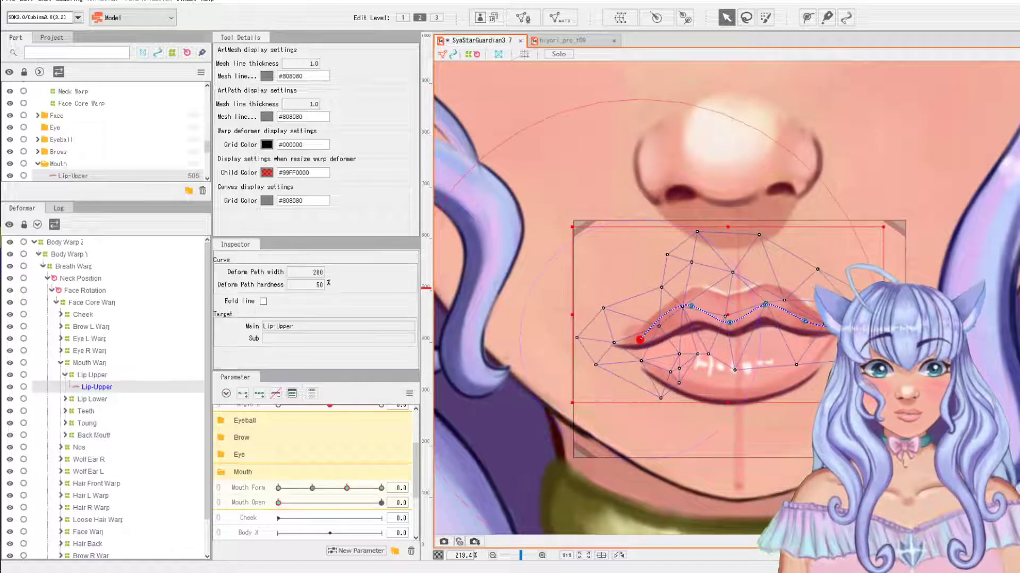
left_click_drag(833, 327, 828, 348)
left_click(830, 336)
Step: Move the Teeth deformer's right middle point inward and down at Mouth Form 0.0 and Mouth Open 0.0
left_click(626, 336)
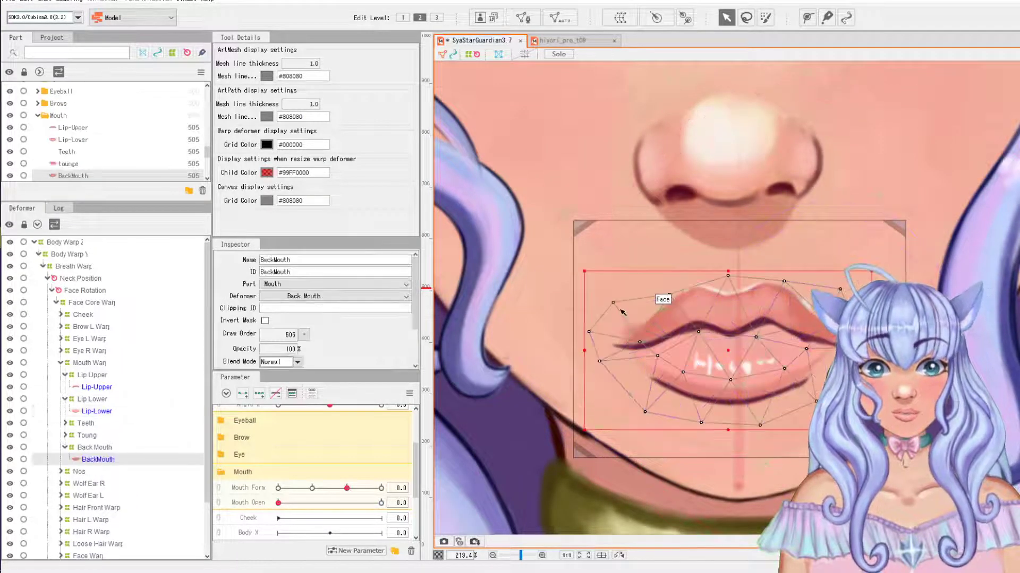
left_click(108, 446)
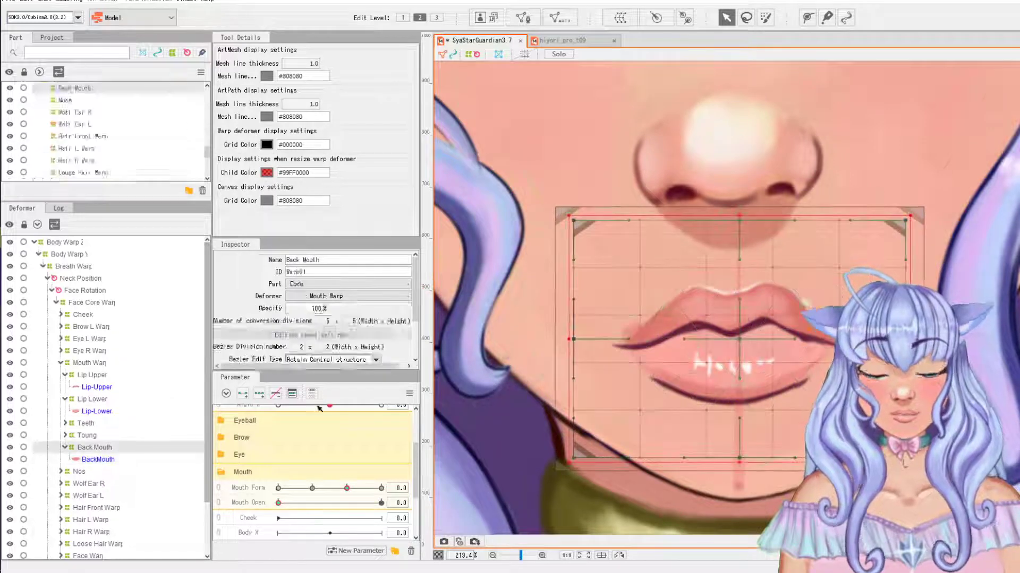
left_click(814, 305)
left_click(814, 305)
left_click(91, 423)
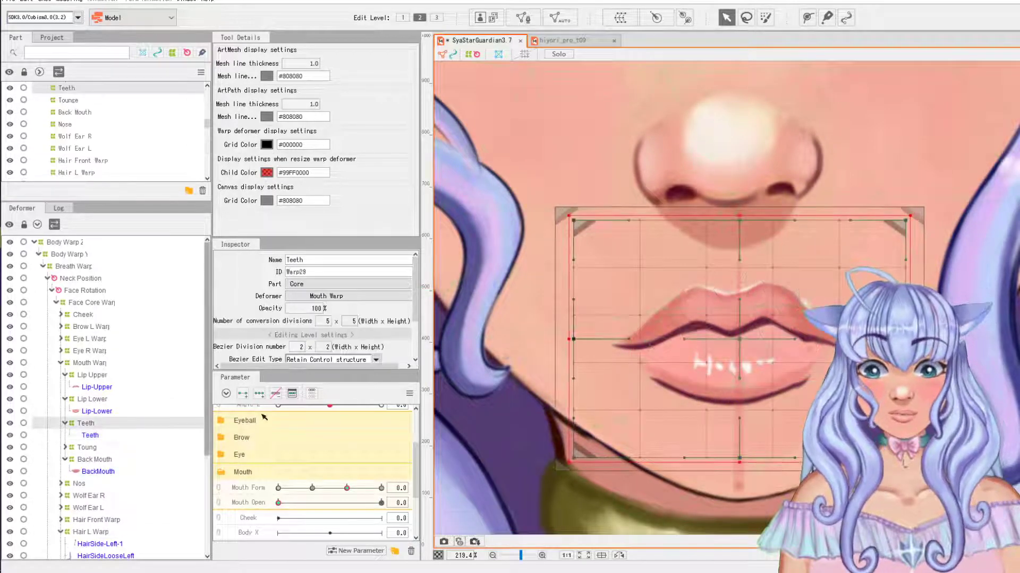
left_click_drag(905, 340, 877, 362)
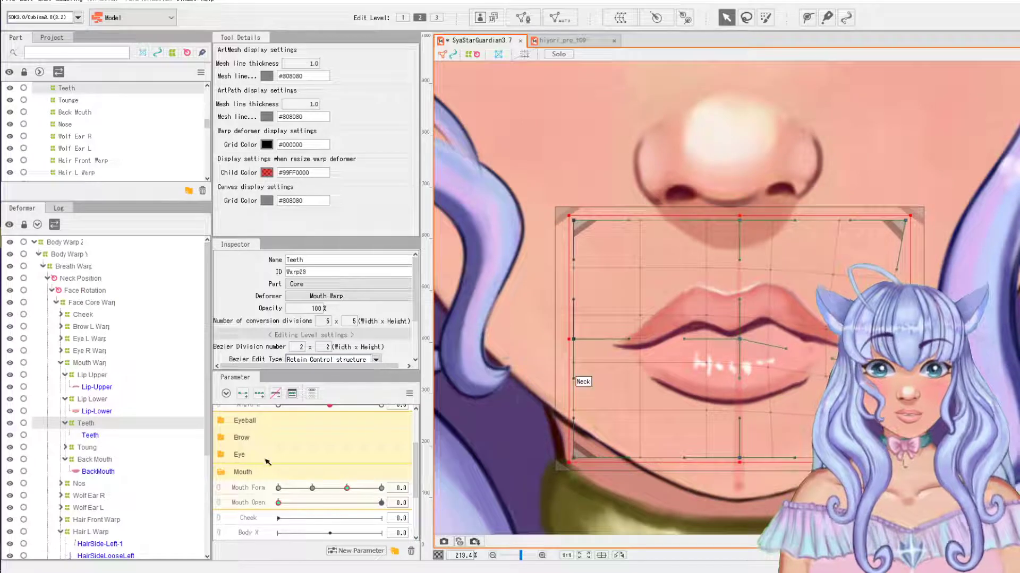
Step: Set Mouth Form to -1.0 and pull the Lip-Upper path's corners and right peak down, checking hiyori_pro_t09 for reference
left_click(343, 488)
left_click(314, 488)
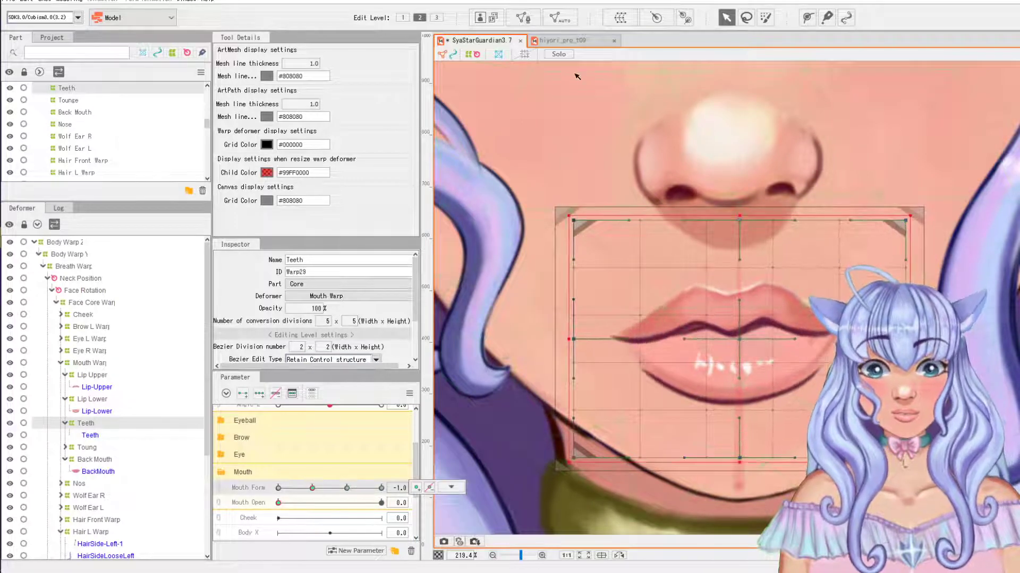
left_click(581, 42)
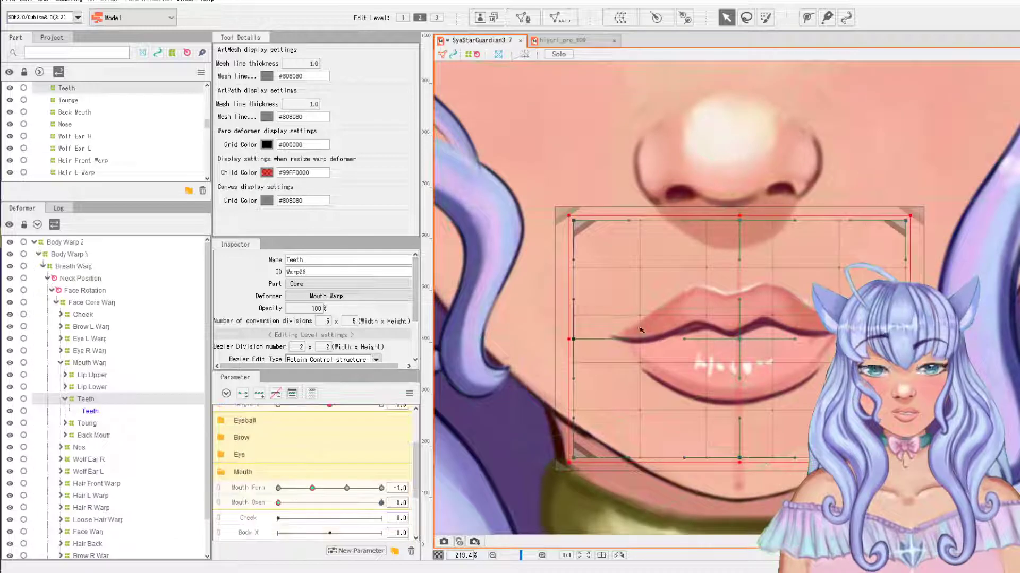
left_click(481, 41)
left_click(700, 314)
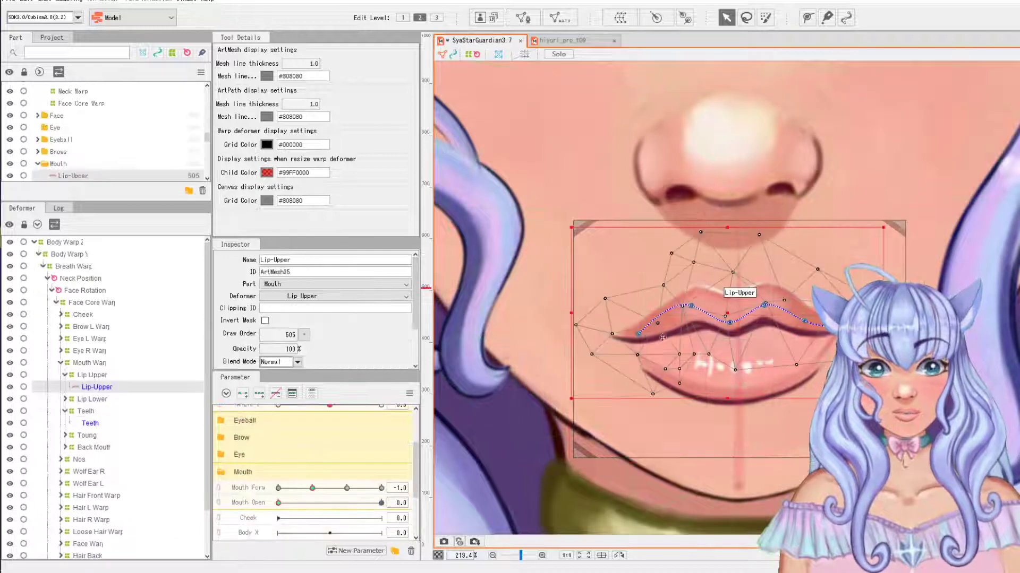
left_click_drag(633, 328, 647, 350)
left_click_drag(804, 321, 824, 351)
left_click_drag(765, 304, 764, 312)
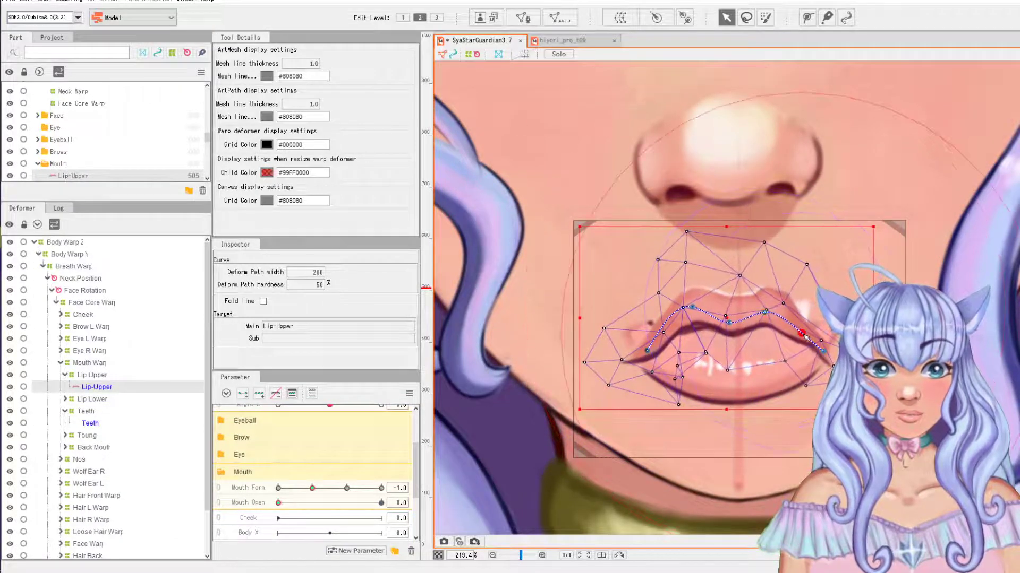
Step: Lower the Lip-Lower path's right corner to meet the upper lip at Mouth Form -1.0
left_click(746, 366)
left_click(715, 357)
left_click_drag(832, 320, 818, 347)
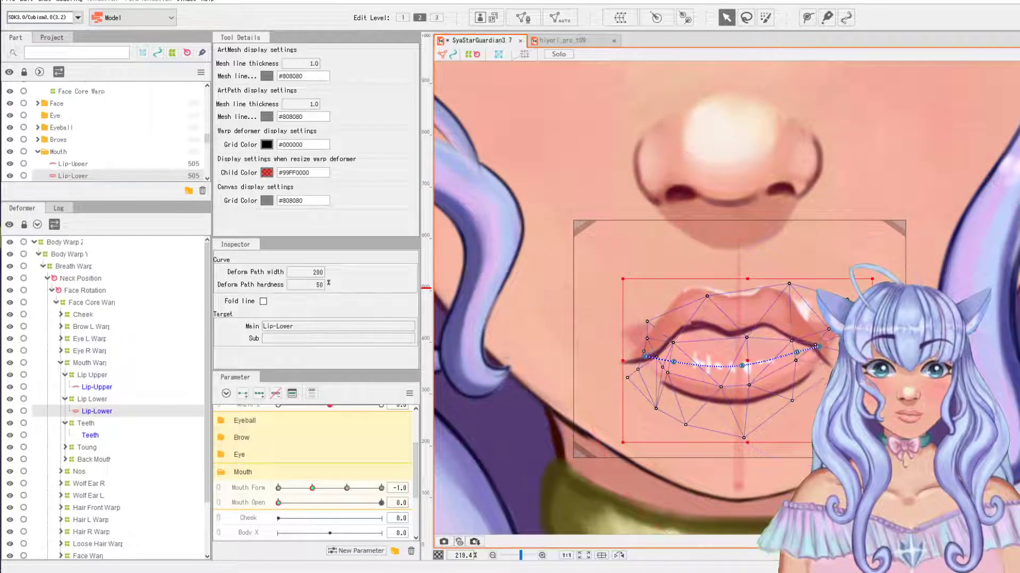
Step: Move the Back Mouth deformer's left middle point inward and down at Mouth Form -1.0
left_click(688, 323)
left_click(110, 461)
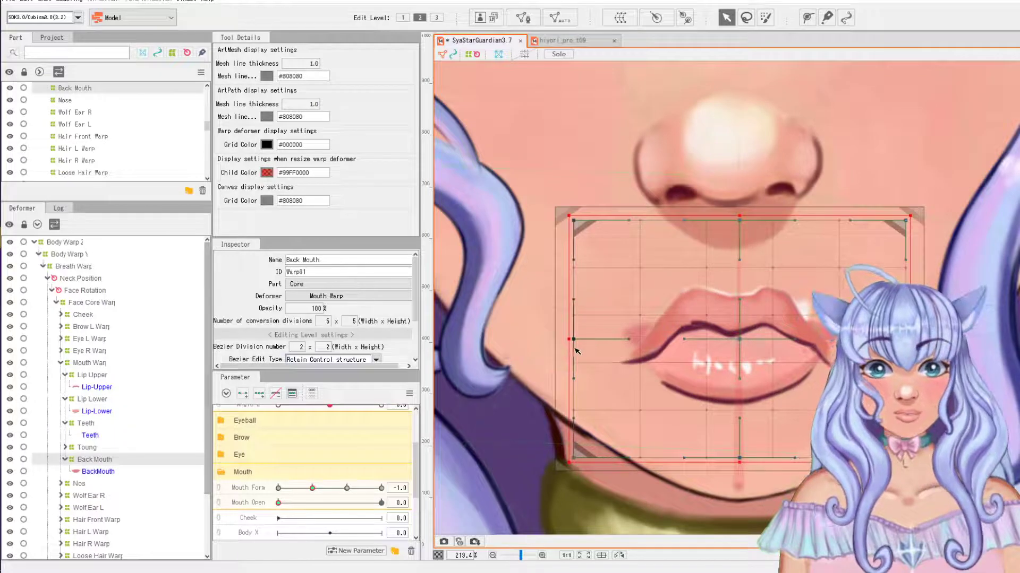
left_click_drag(573, 339, 607, 365)
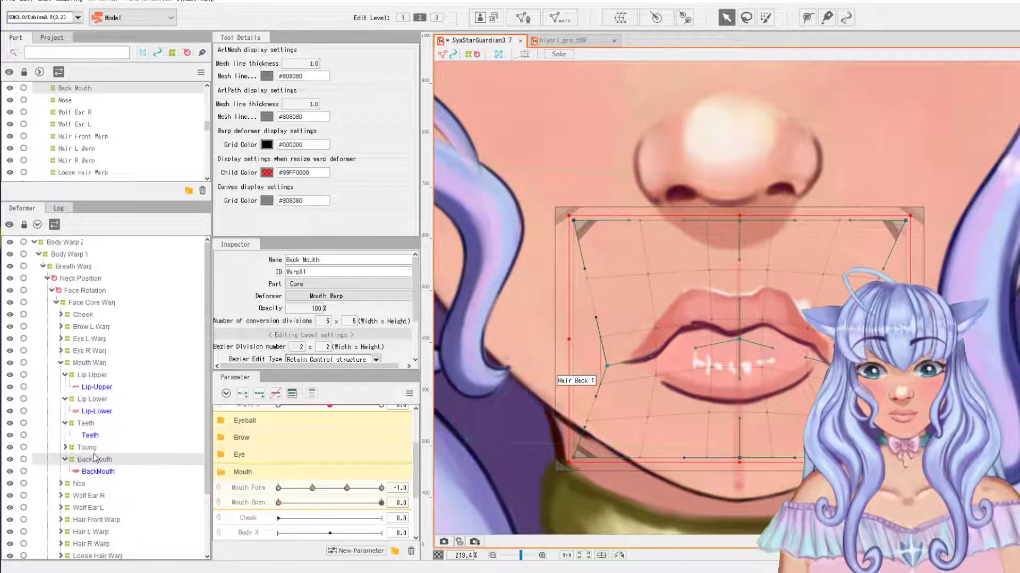
Step: Check the Teeth mesh and its deformer against the closed lips around Mouth Form -1.0
left_click(90, 435)
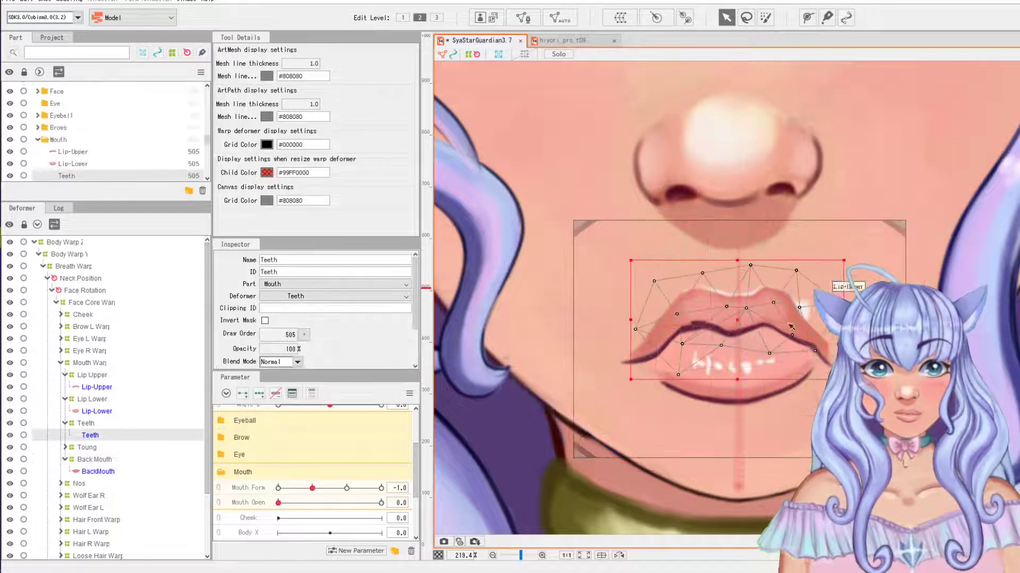
left_click(85, 423)
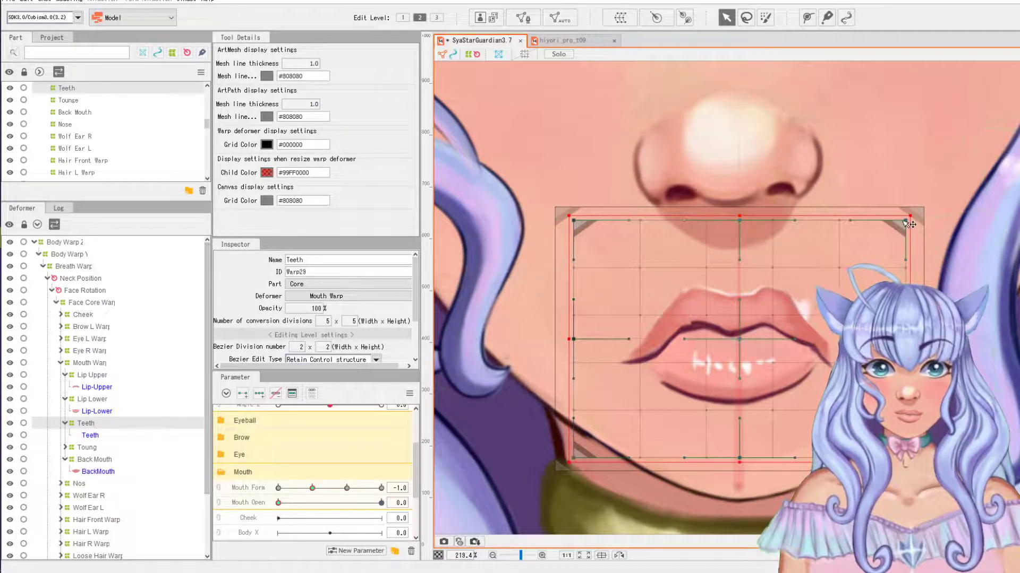
left_click_drag(352, 488, 315, 488)
Step: Move an inner Lip-Upper mesh point below the left peak toward the mouth's centre at Mouth Form -1.0
left_click(705, 325)
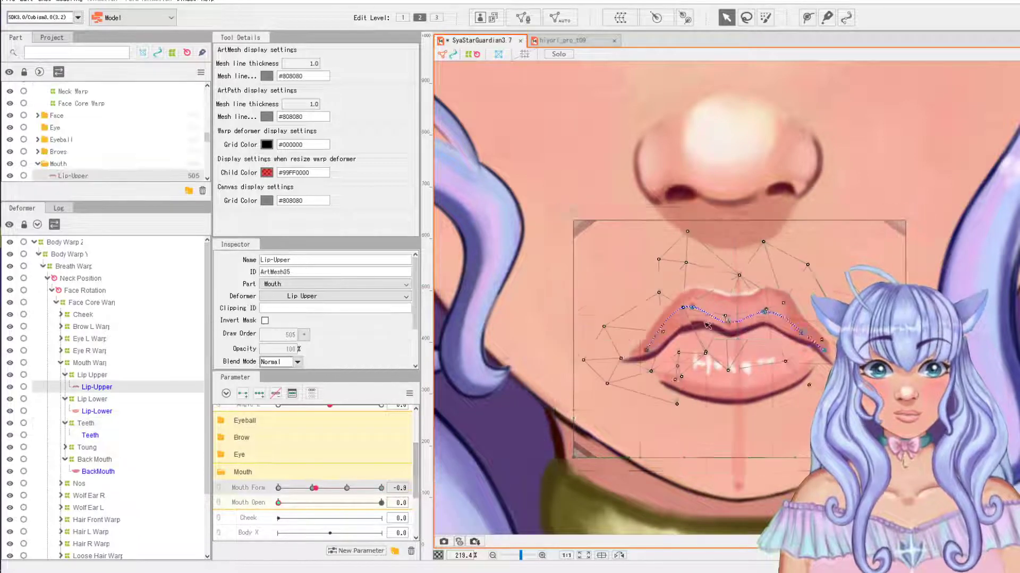
scroll(702, 344, "up", 2)
left_click(666, 359)
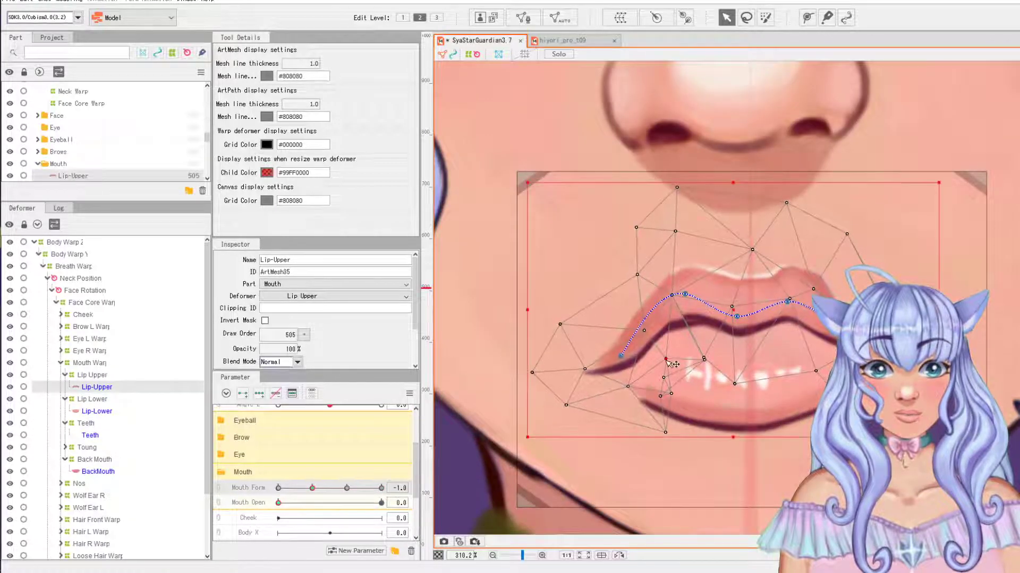
left_click_drag(666, 360, 691, 362)
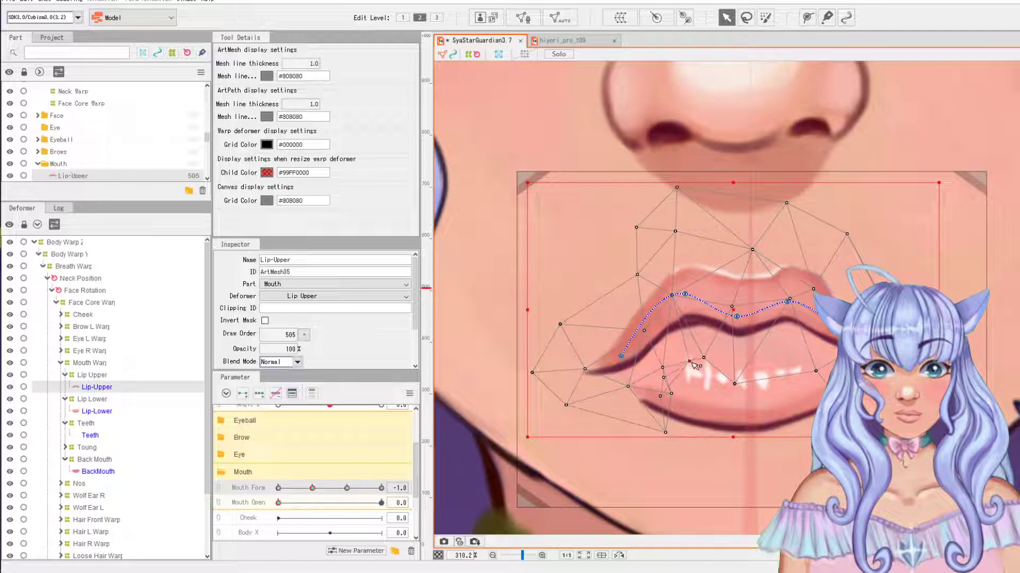
Step: Set Mouth Form to -2.0 on both SyaStarGuardian and hiyori_pro_t09 and compare the mouth shapes
left_click(282, 488)
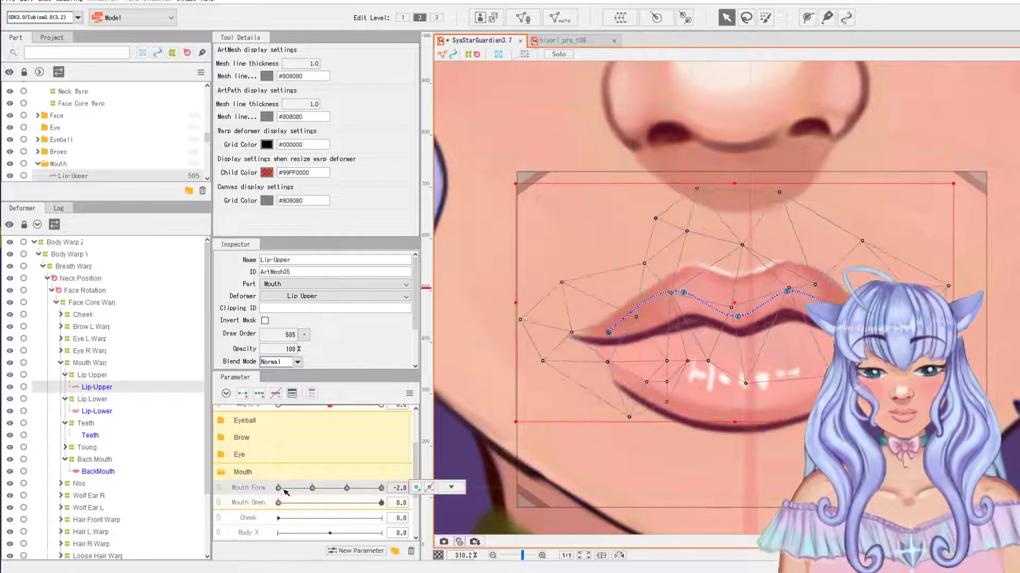
left_click(555, 40)
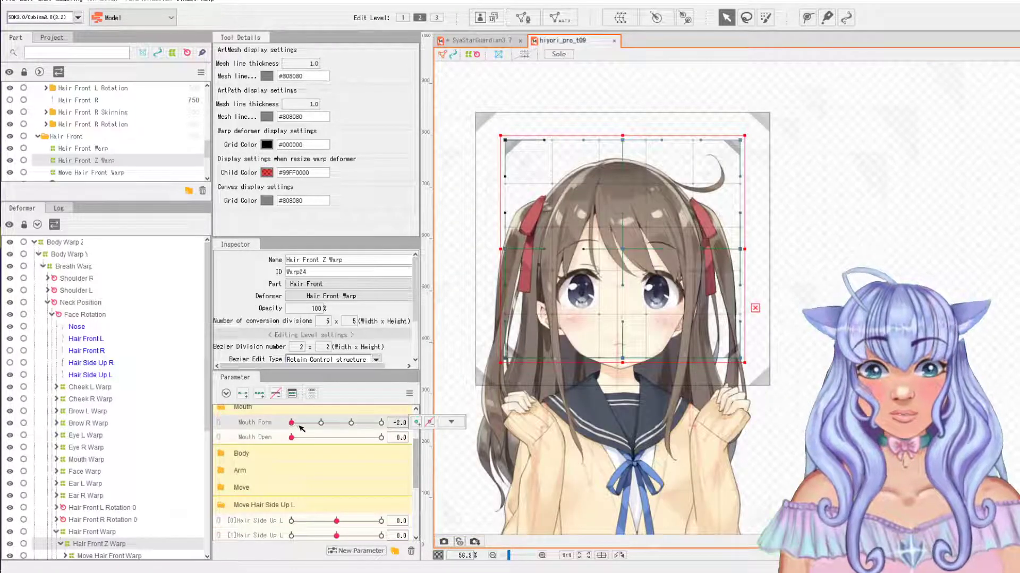
left_click(475, 41)
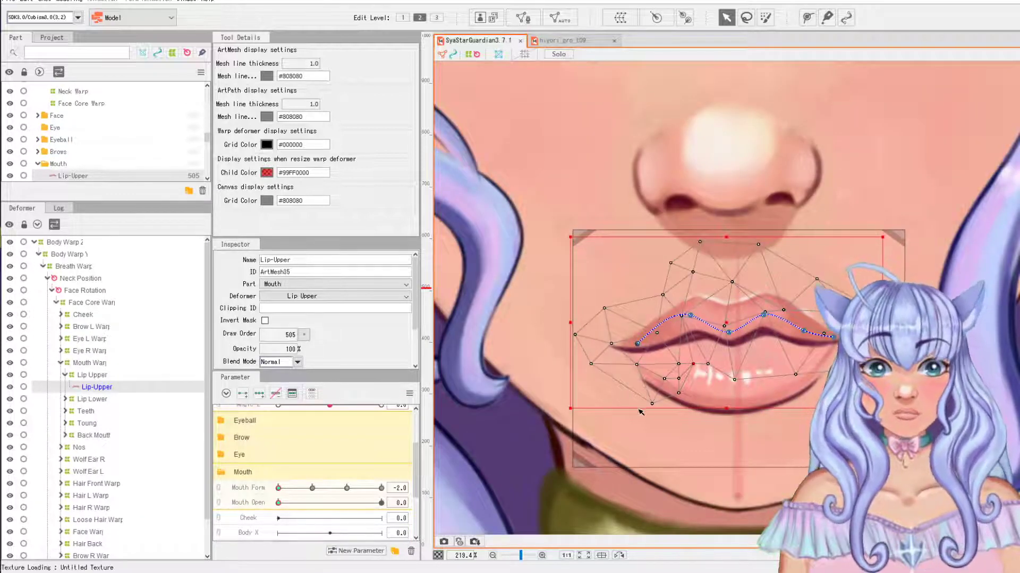
Step: Preview Mouth Form up to 1.0 on the whole face, and link it with Mouth Open to test combined mouth shapes
scroll(703, 405, "down", 5)
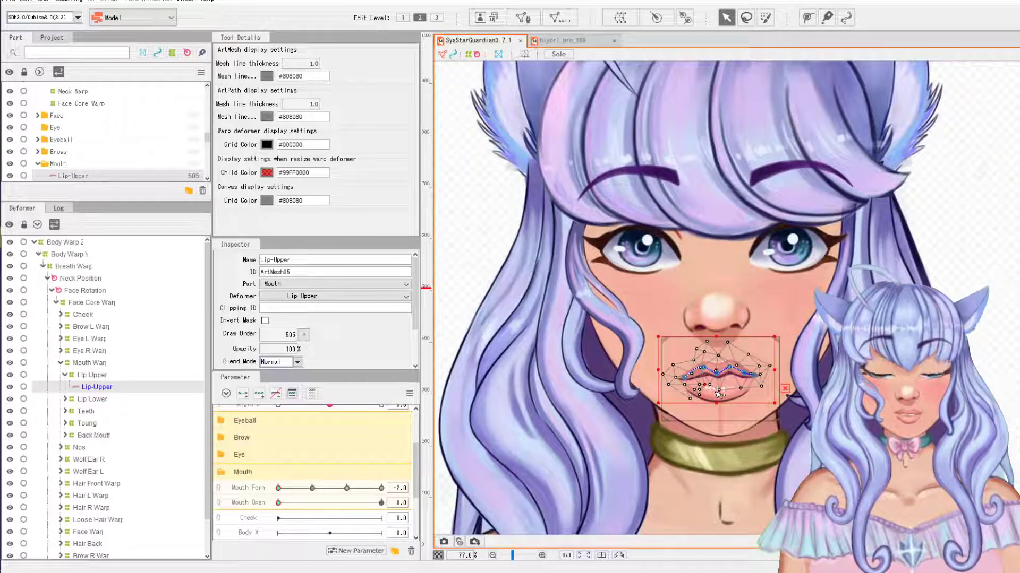
left_click_drag(340, 488, 341, 510)
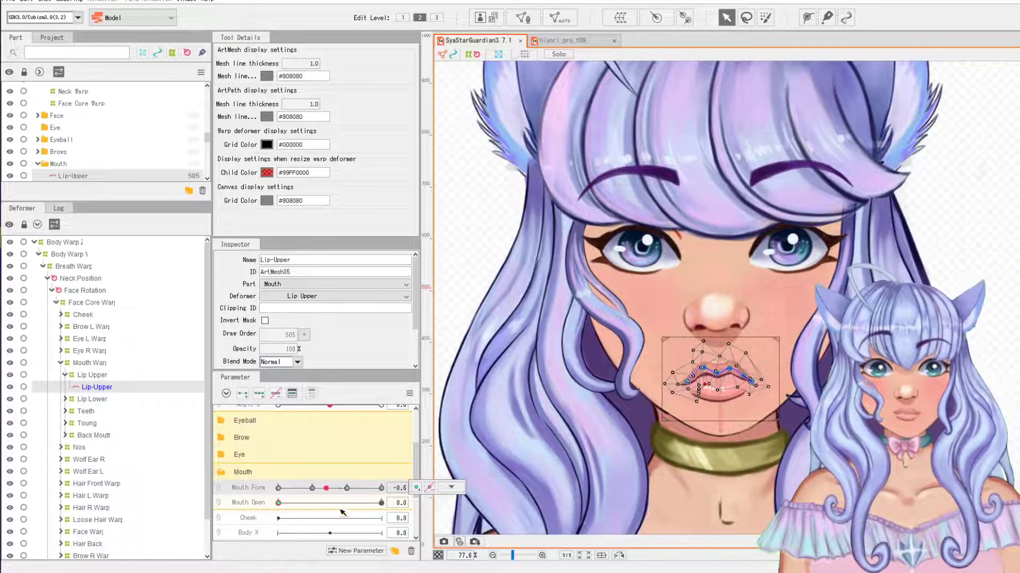
left_click(381, 488)
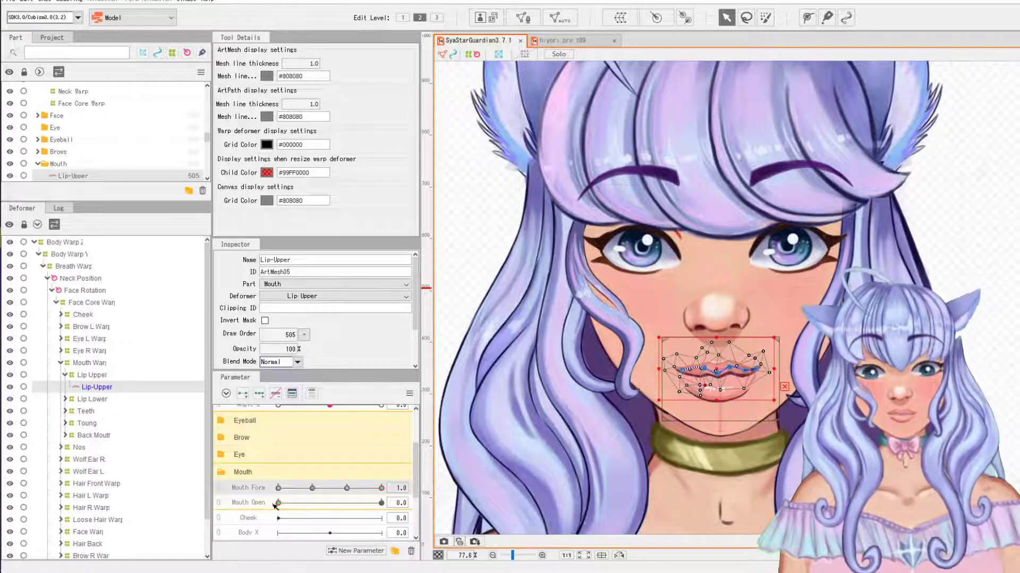
left_click(218, 490)
left_click_drag(289, 511, 373, 489)
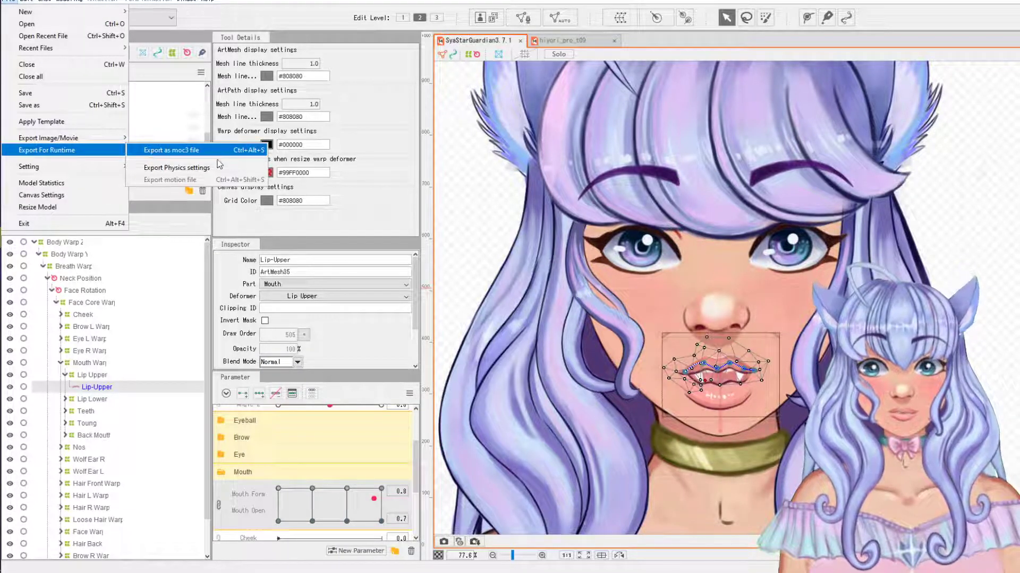
Step: Export the model for runtime as SyaStarGuardian3.7.3.moc3, including the physics, user data and display-information files
left_click(193, 152)
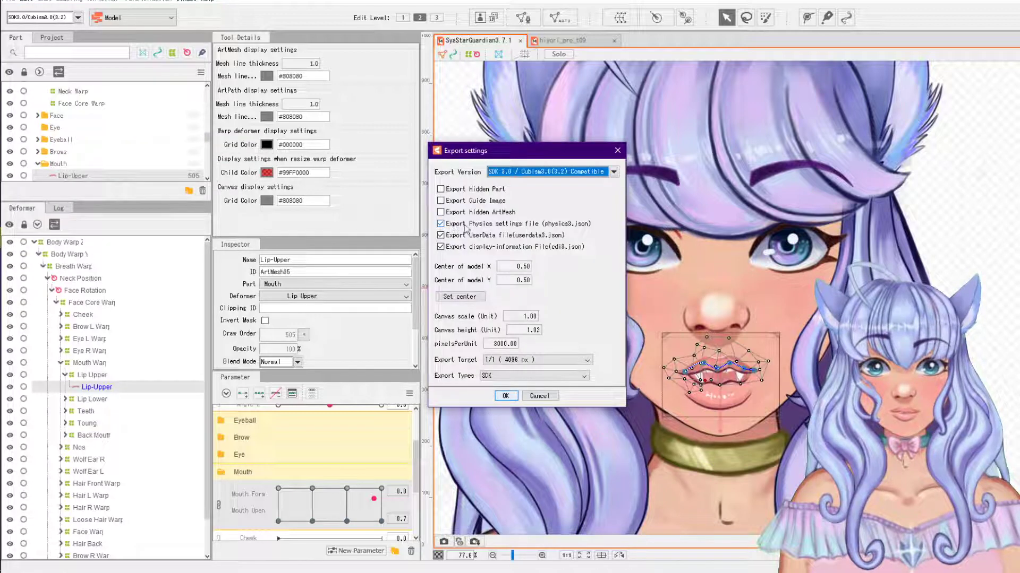
left_click(507, 395)
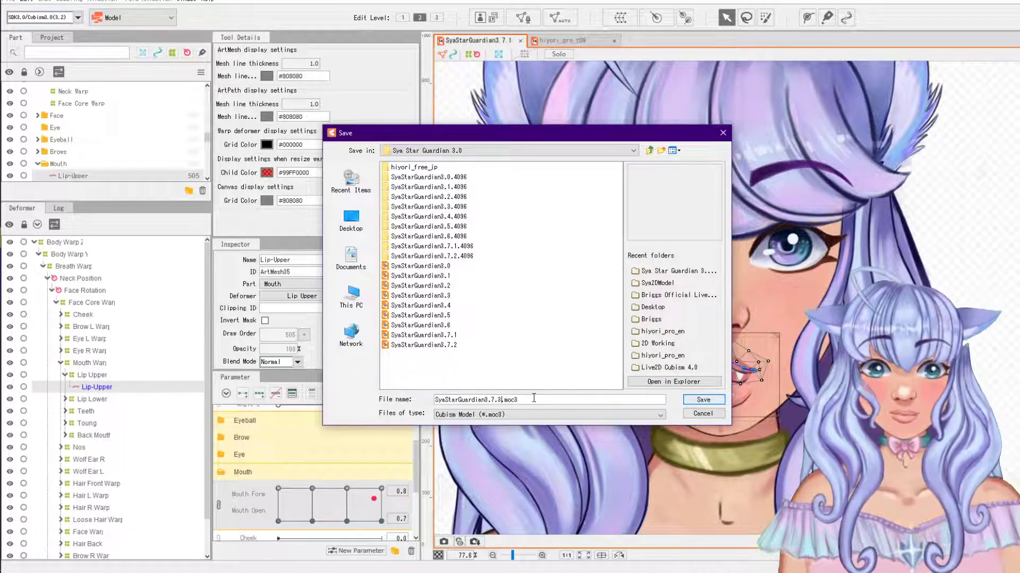
left_click(715, 404)
Step: Switch to PrprLive and load the exported SyaStarGuardian Live2D model
mouse_move(36, 273)
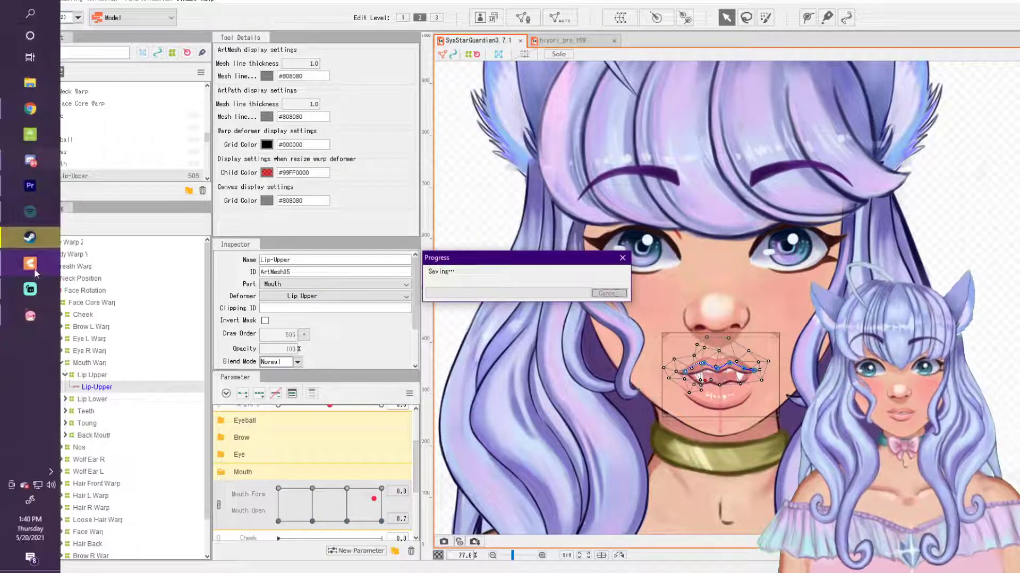
left_click(17, 315)
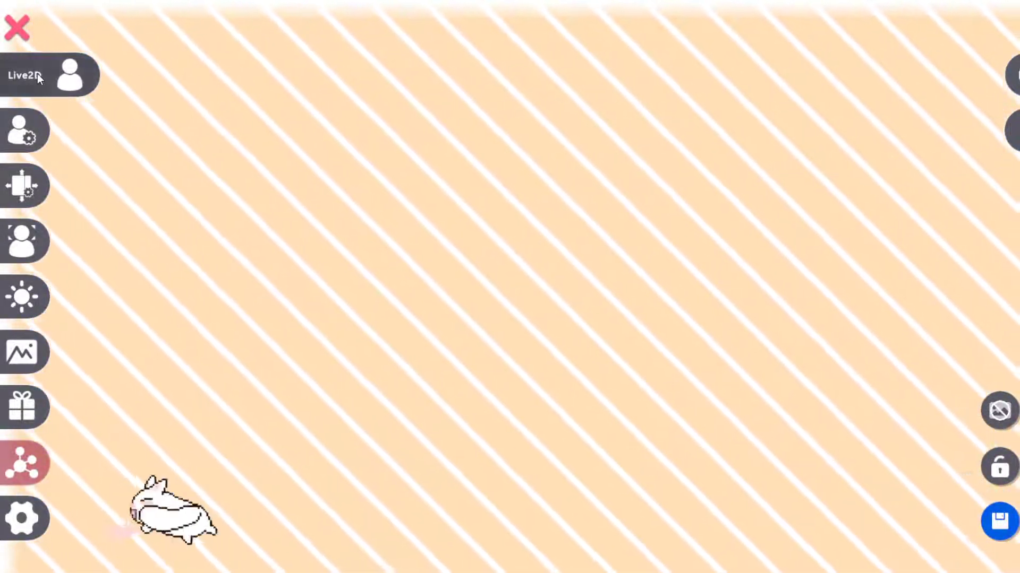
left_click(38, 74)
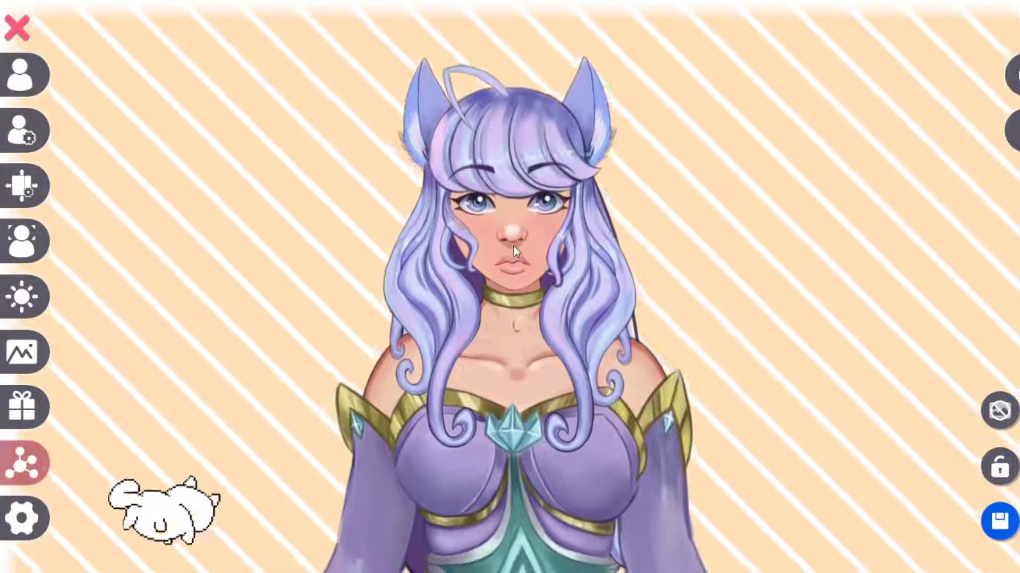
Step: Enlarge the model on the stage and shift it slightly upward
scroll(509, 249, "down", 3)
scroll(510, 250, "up", 5)
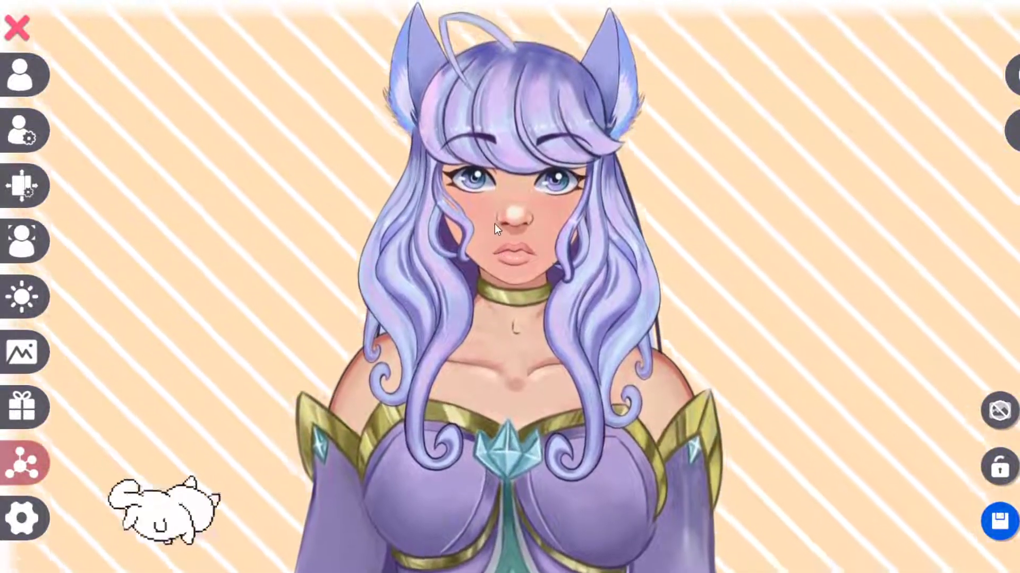
mouse_move(495, 224)
left_mouse_down()
mouse_move(583, 229)
mouse_move(490, 213)
left_mouse_up()
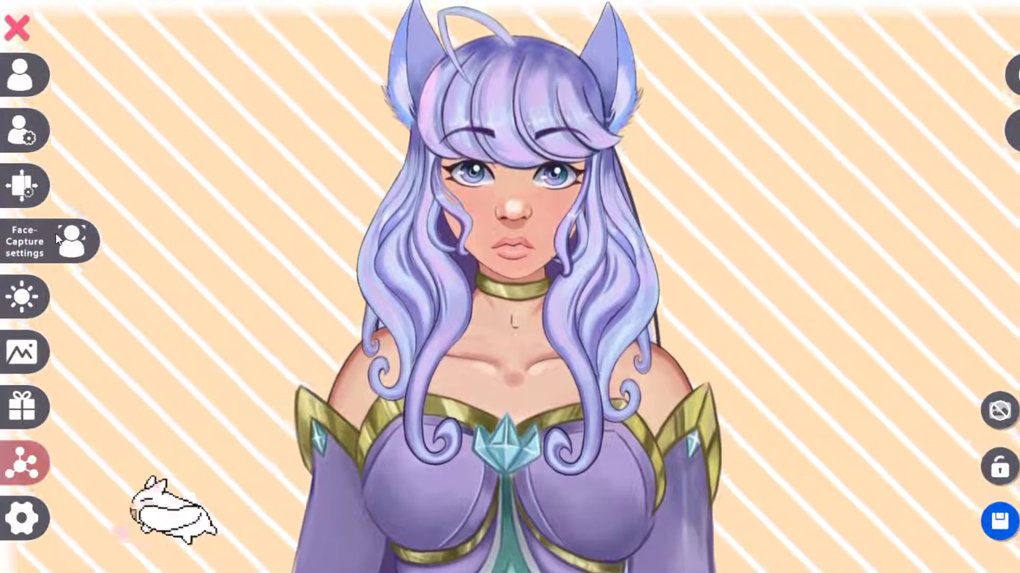
Step: Keep Built-in face capture as the face-capture mode and lower the body resistance slightly
left_click(67, 248)
left_click(104, 50)
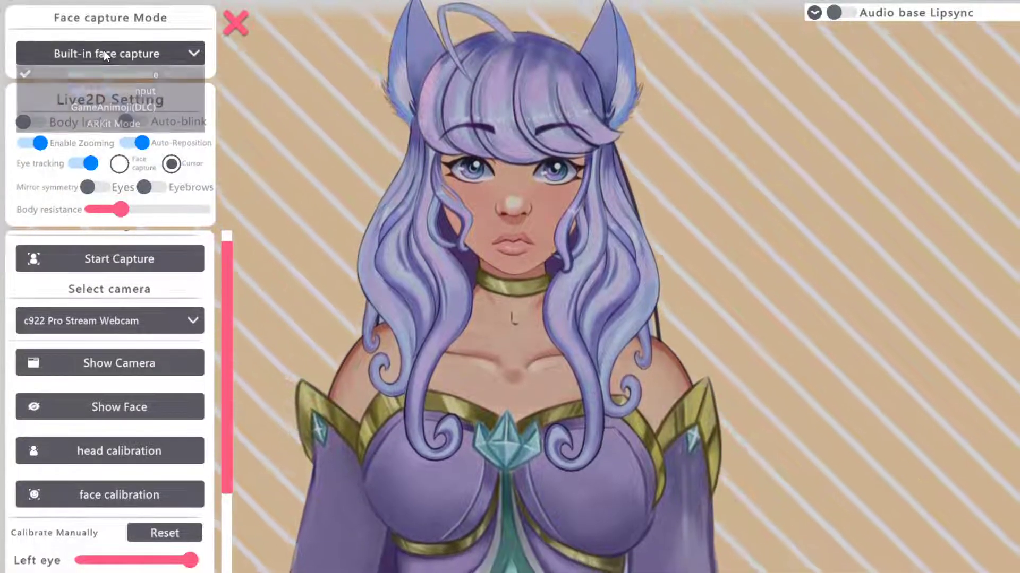
left_click(114, 54)
left_click(114, 55)
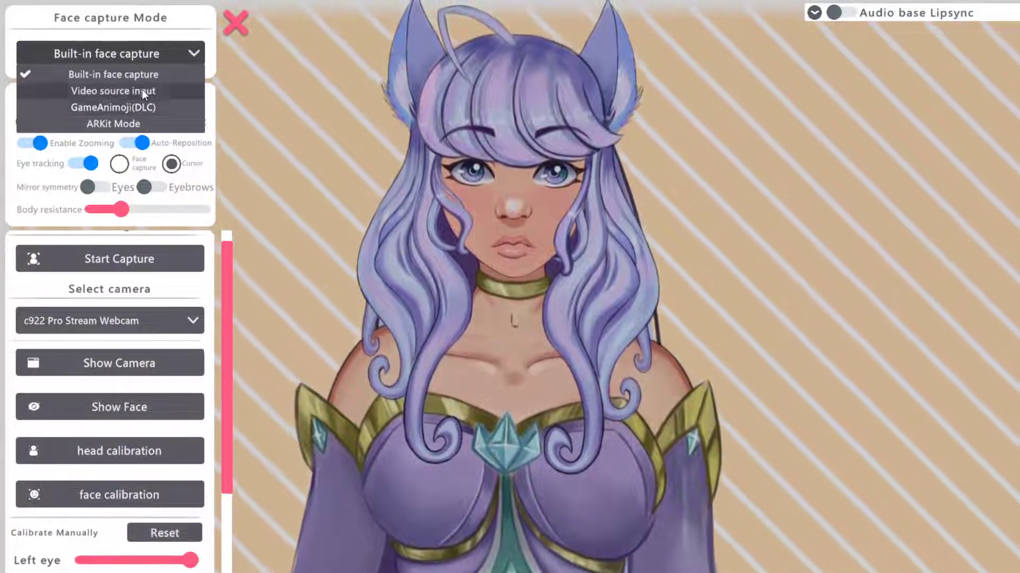
left_click(151, 50)
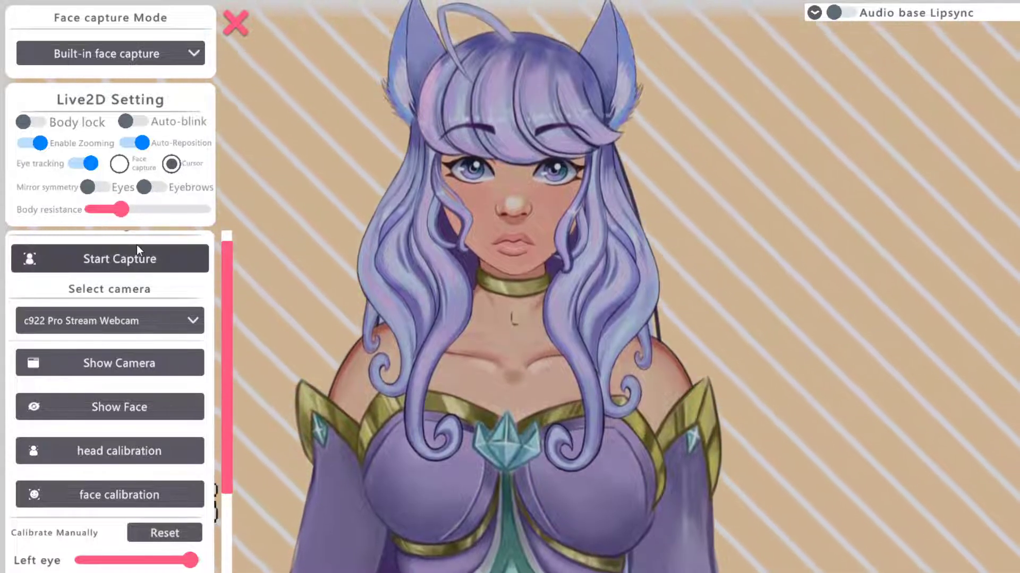
left_click(117, 211)
left_click_drag(117, 211, 108, 211)
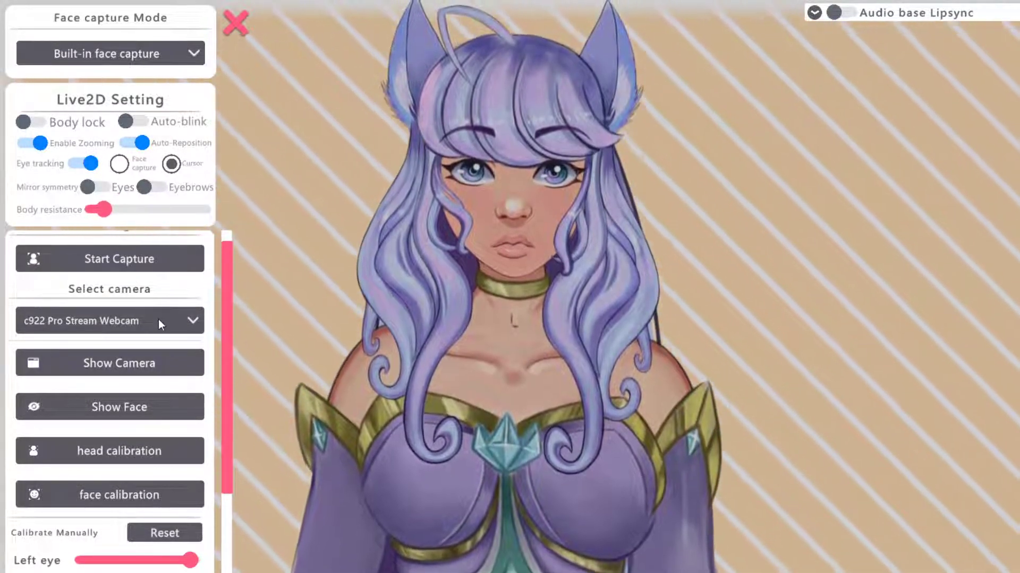
Step: Start face capture with the c922 Pro Stream Webcam and calibrate the head position
left_click(94, 321)
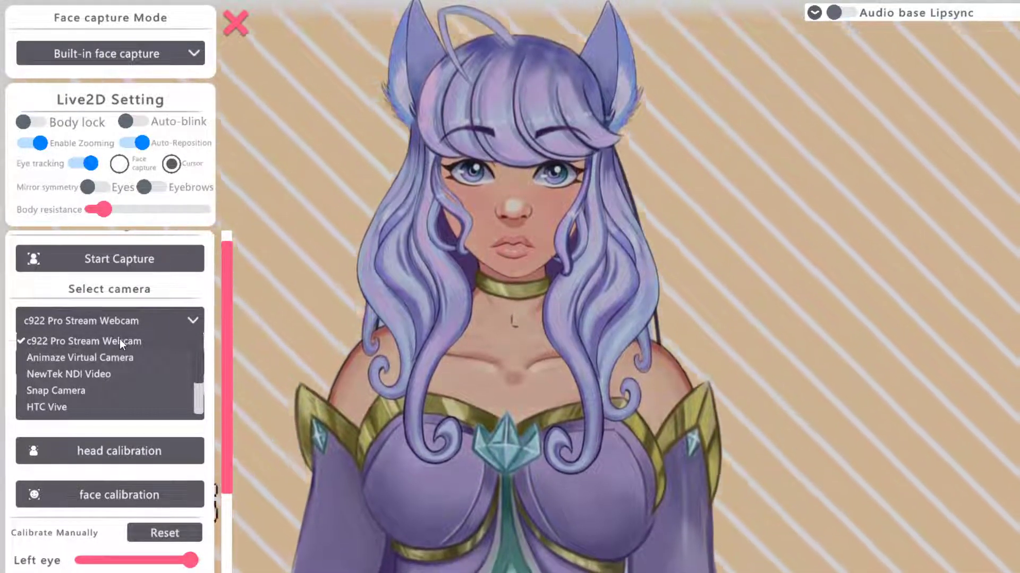
left_click(102, 341)
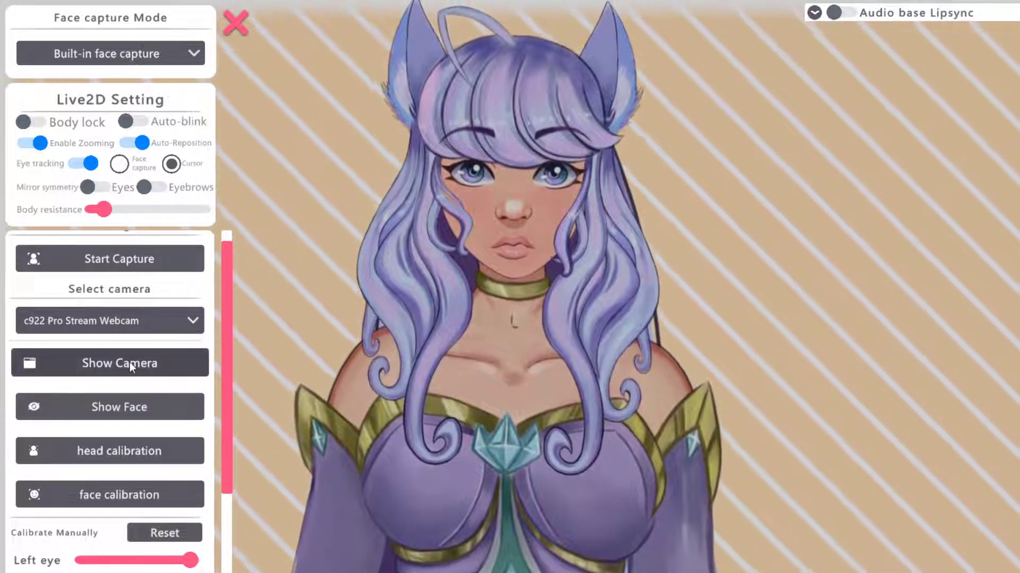
scroll(119, 416, "up", 1)
left_click(118, 275)
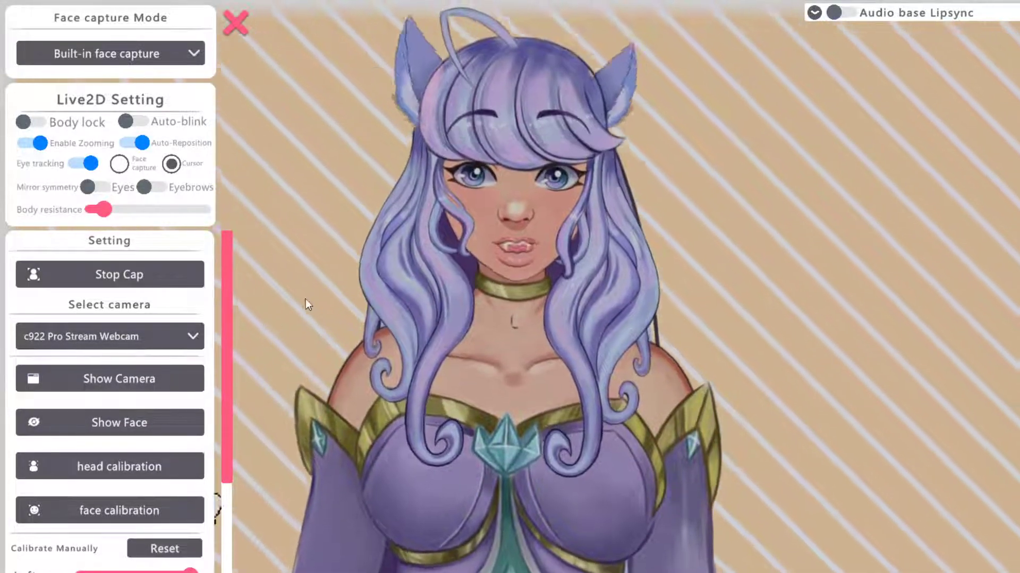
scroll(133, 446, "down", 1)
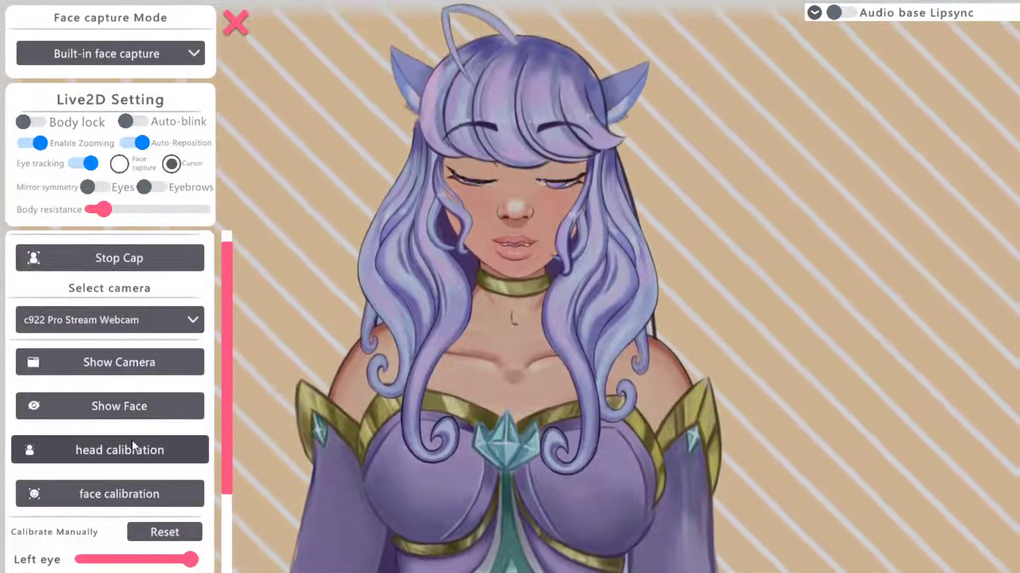
left_click(118, 445)
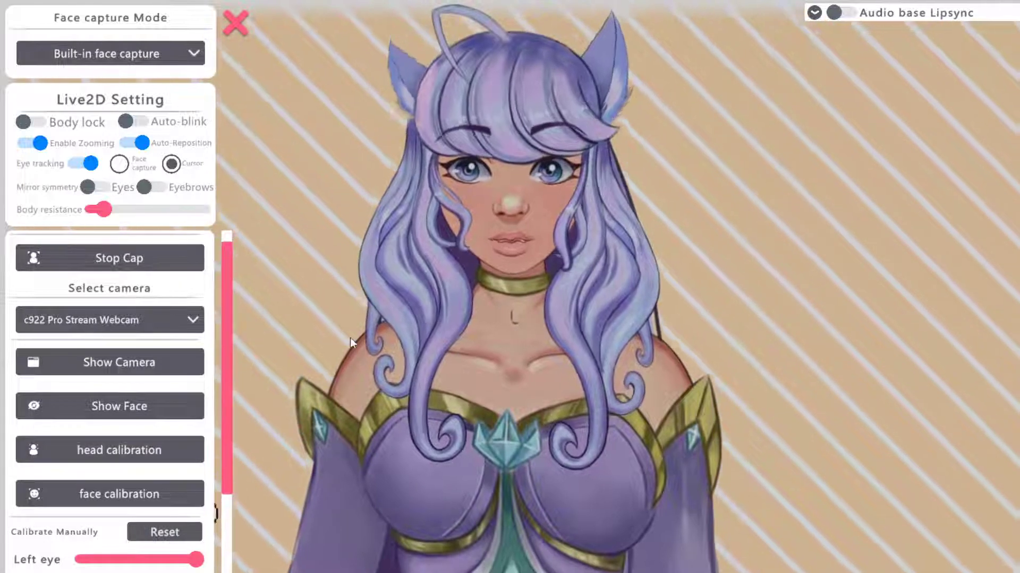
Step: Lower the Mouth Y and Mouth X manual calibration values, and set the one listed below Mouth X to its minimum
scroll(161, 428, "down", 3)
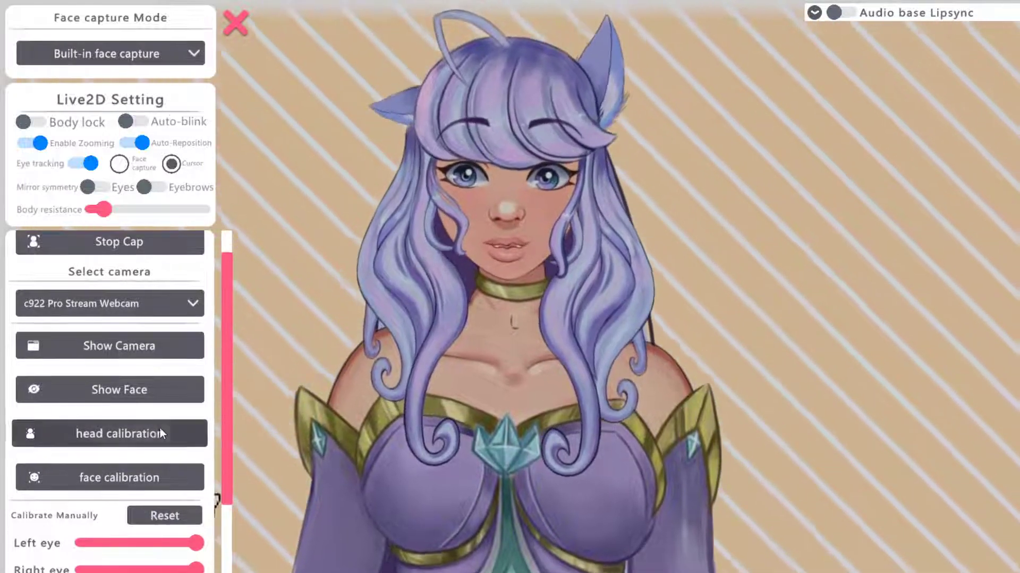
scroll(157, 451, "down", 2)
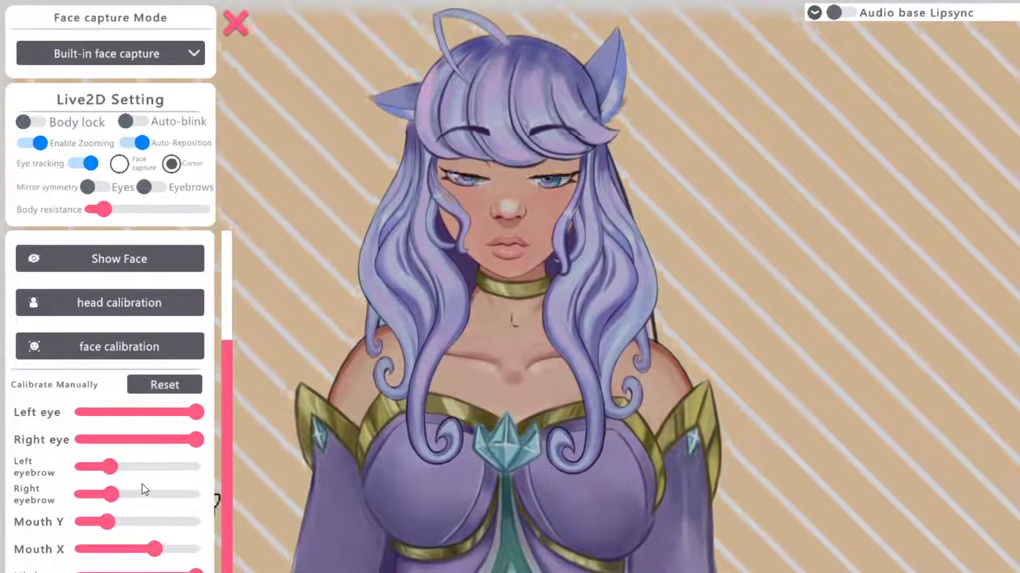
left_click_drag(107, 522, 98, 522)
left_click_drag(154, 549, 107, 549)
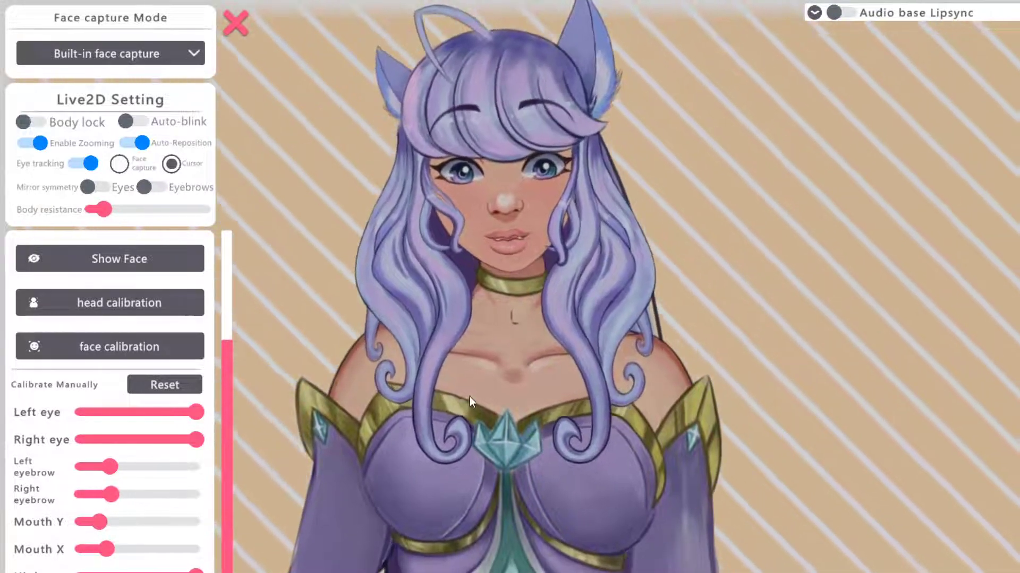
left_click_drag(196, 571, 52, 570)
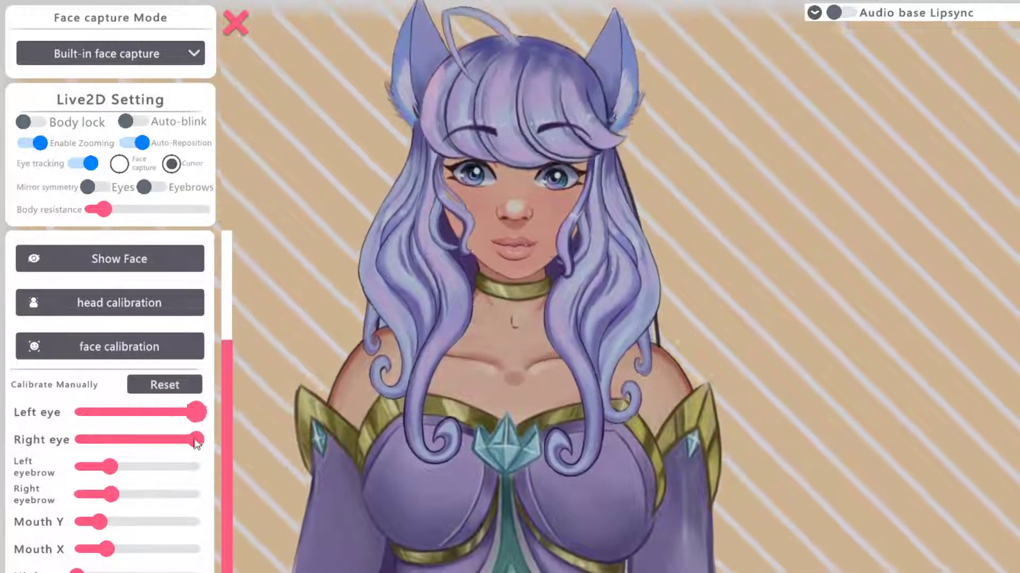
Step: Try audio base lipsync with a restarted face capture and switch the lipsync back off
scroll(155, 401, "up", 3)
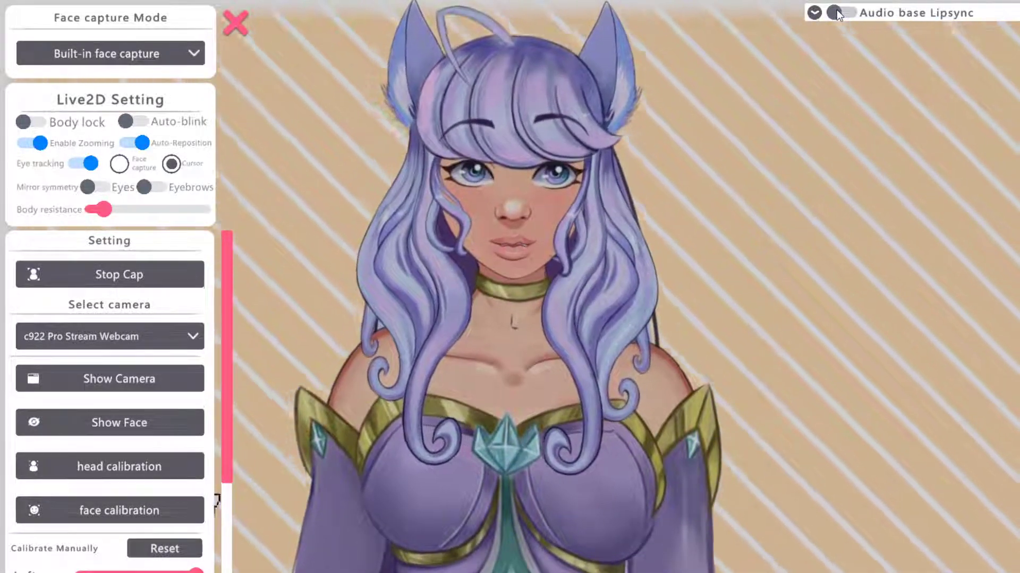
left_click(835, 13)
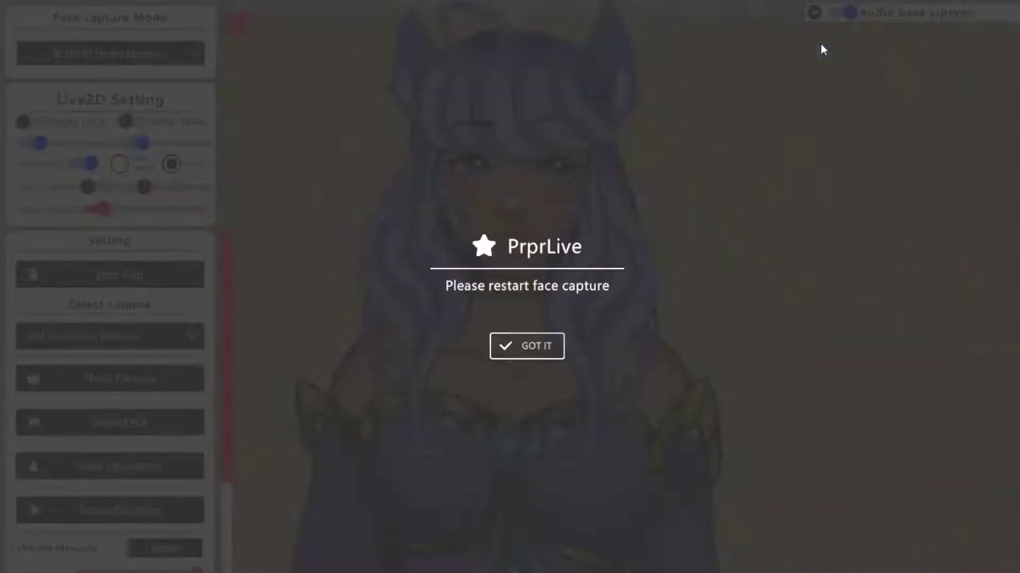
left_click(545, 343)
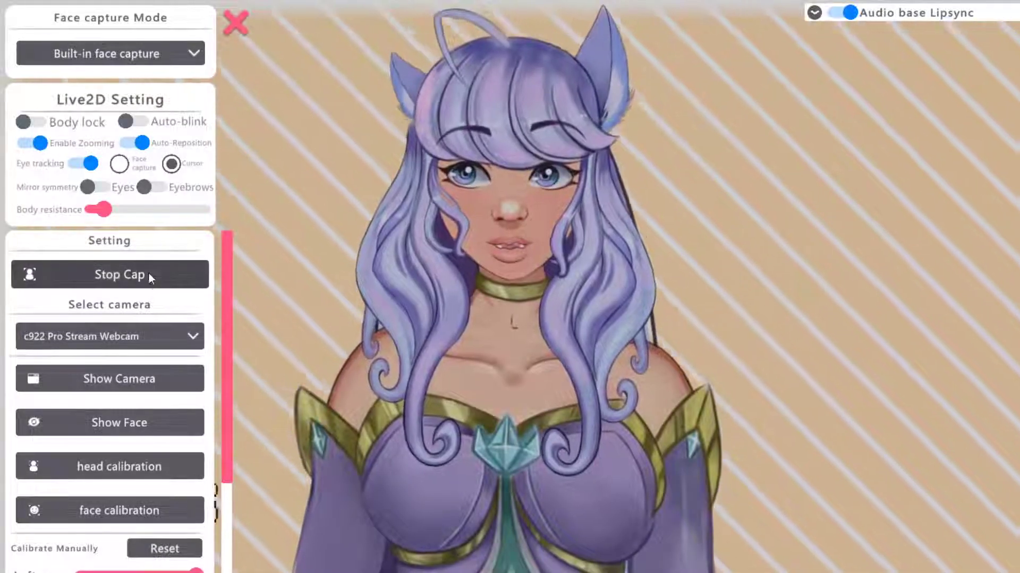
left_click(135, 282)
left_click(135, 276)
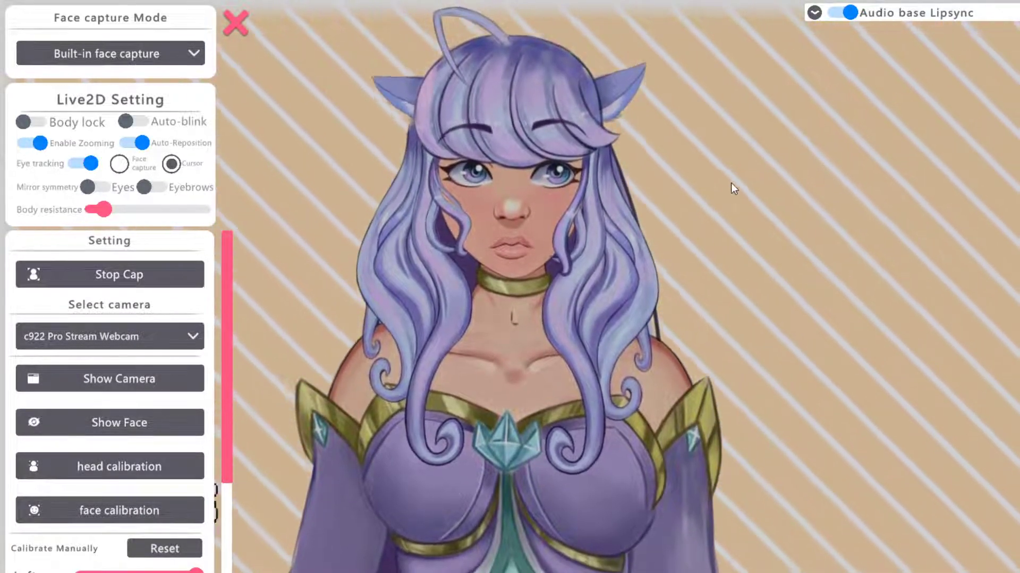
left_click(849, 12)
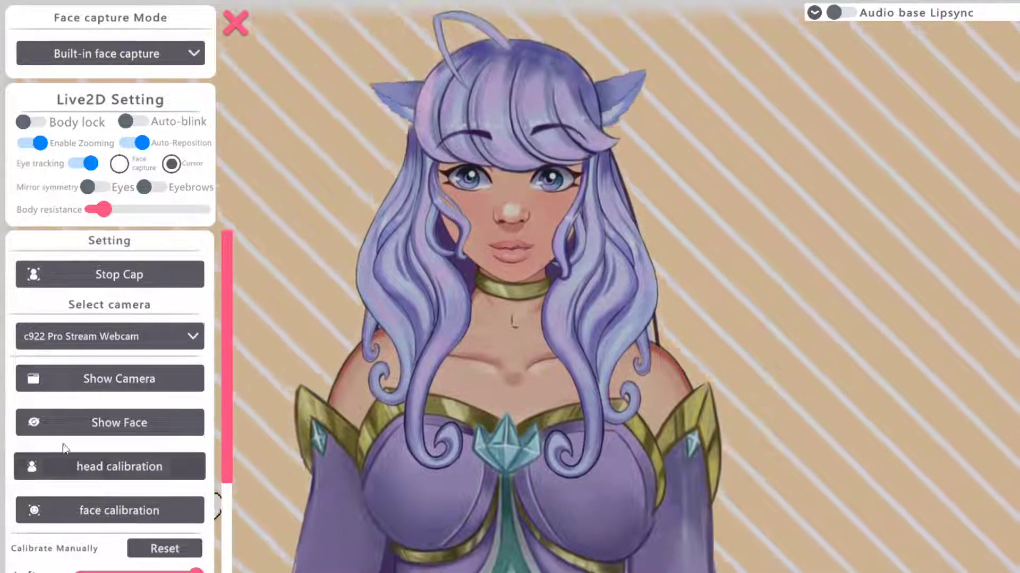
Step: Look over the manual calibration sliders and close the face-capture settings
scroll(98, 419, "down", 2)
scroll(98, 418, "down", 2)
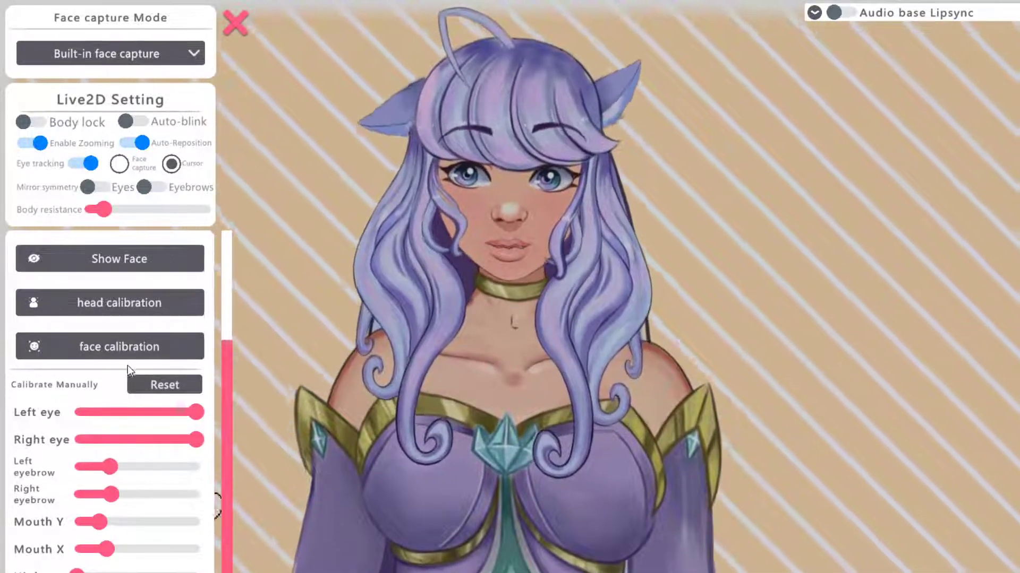
scroll(85, 390, "up", 1)
scroll(91, 384, "up", 2)
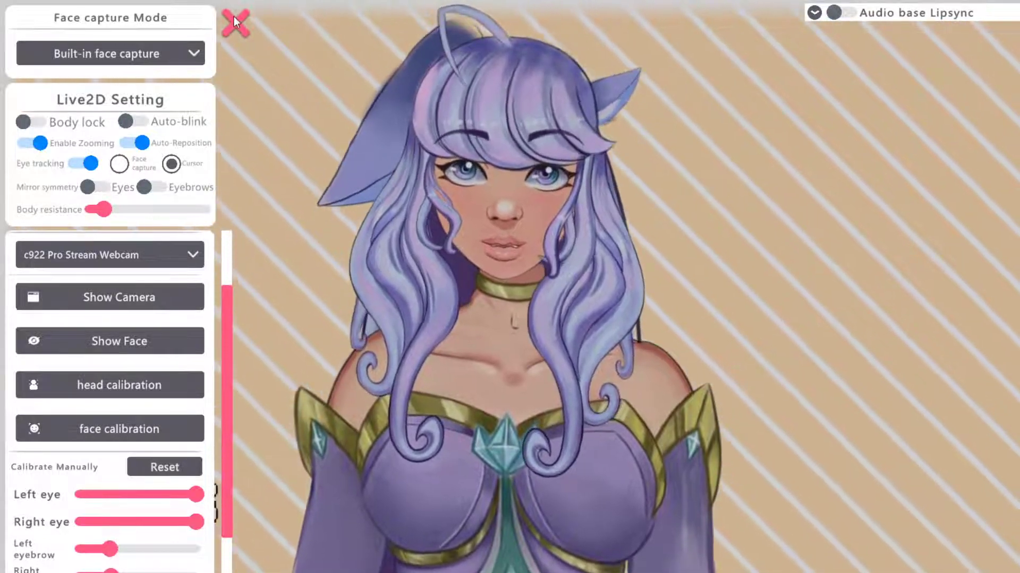
left_click(234, 22)
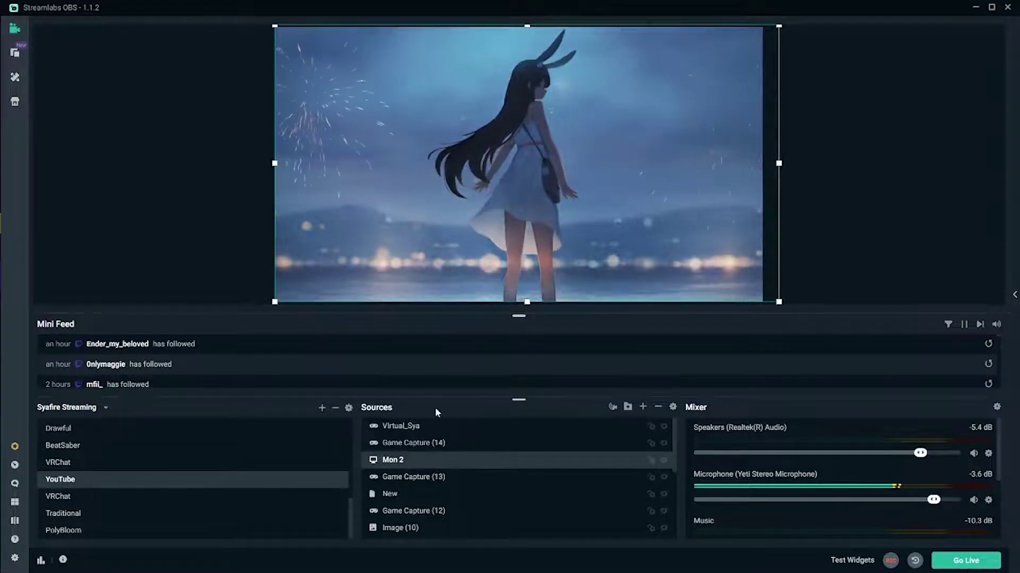
Step: Switch to Streamlabs OBS and add a new Game Capture source named 2D Sya to the YouTube scene
left_click(472, 426)
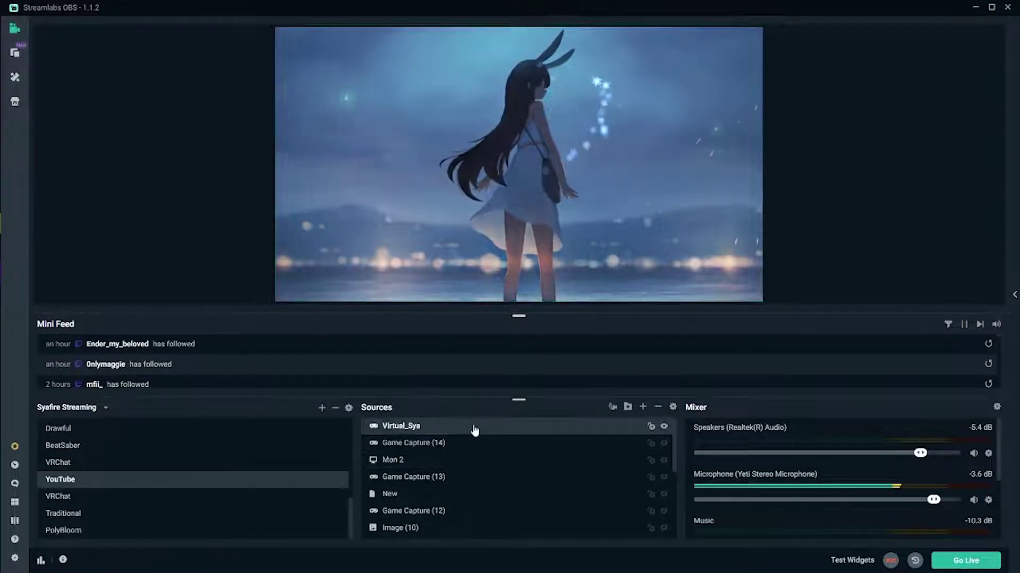
left_click(643, 408)
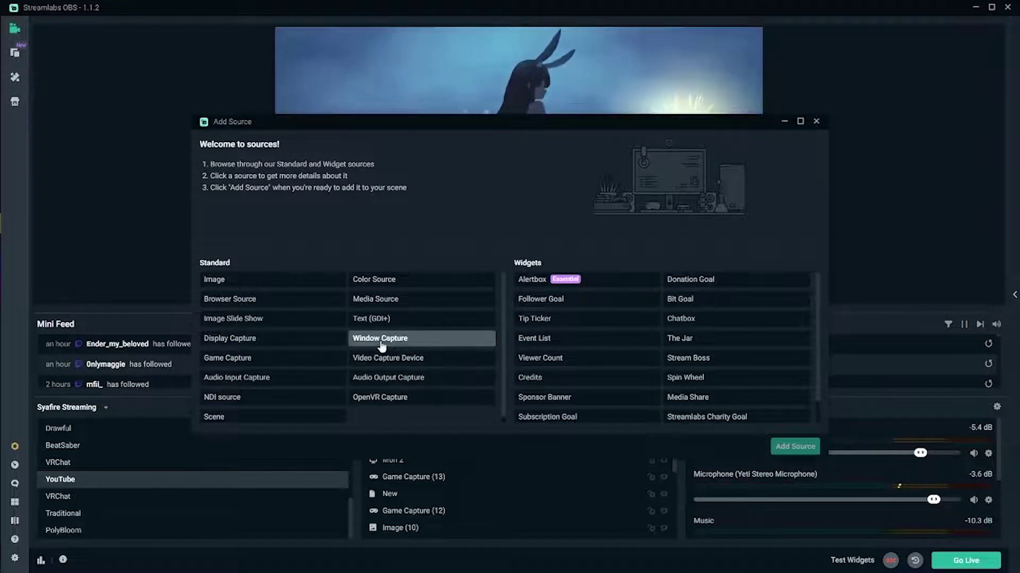
left_click(215, 366)
left_click(795, 447)
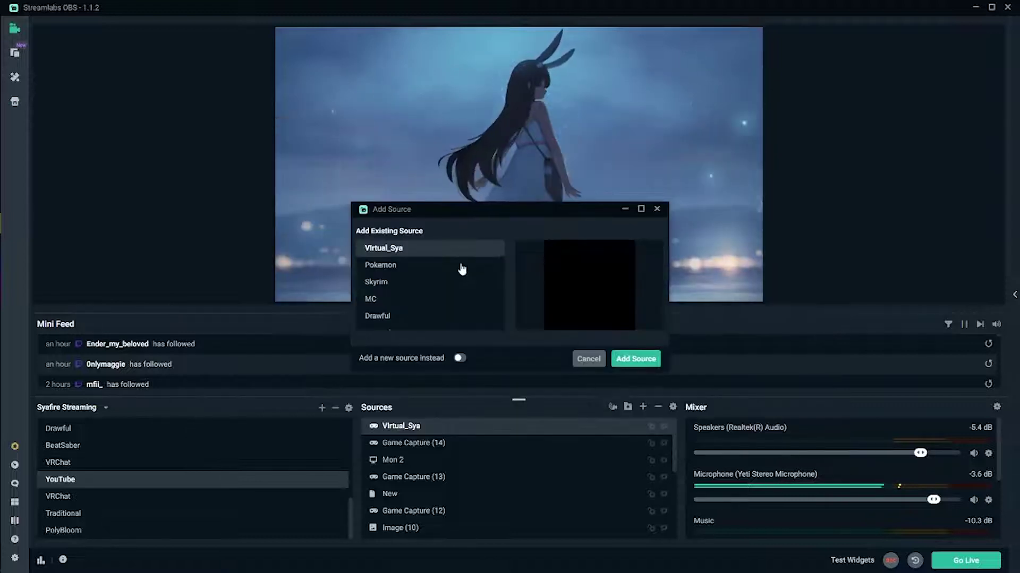
left_click(458, 358)
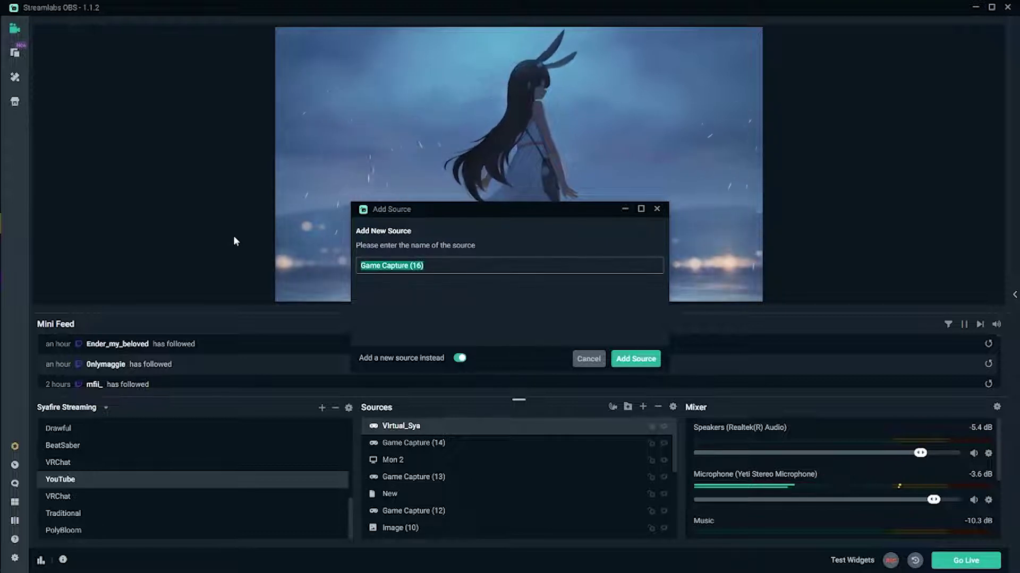
type("2D Sya")
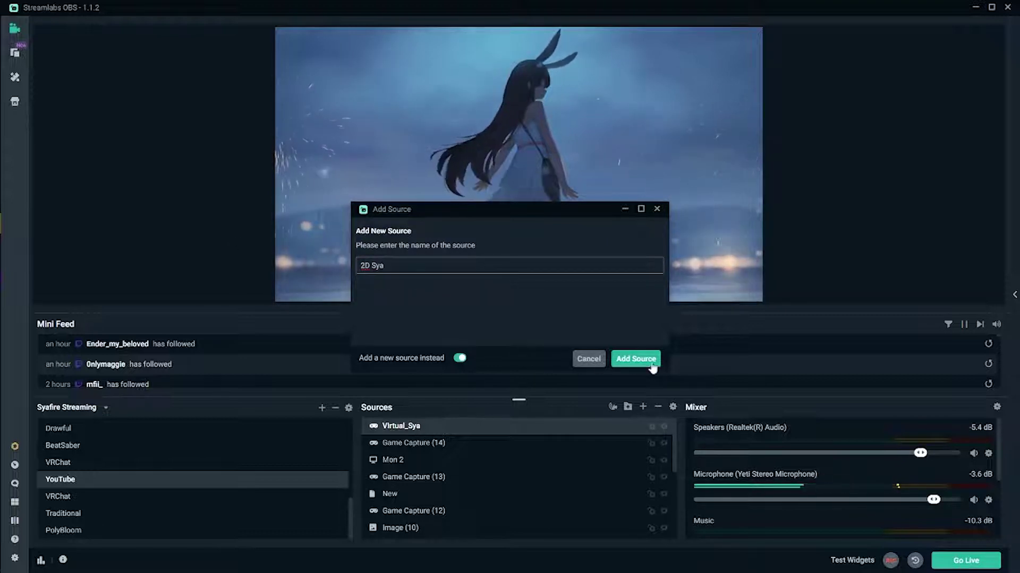
left_click(635, 364)
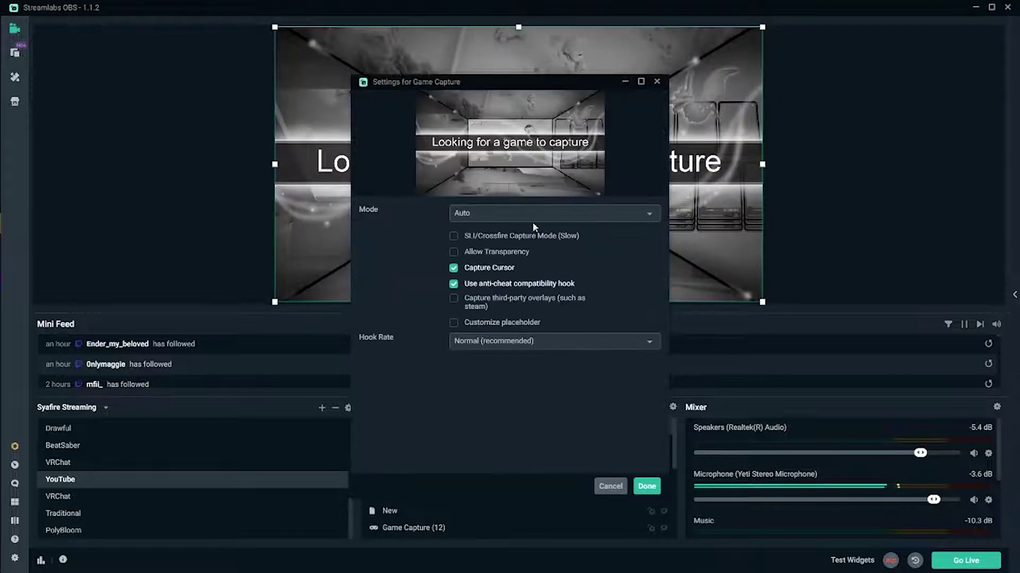
Step: Set the 2D Sya source to capture the specific PrprLive window with transparency allowed, and scale it to fill the canvas
left_click(532, 215)
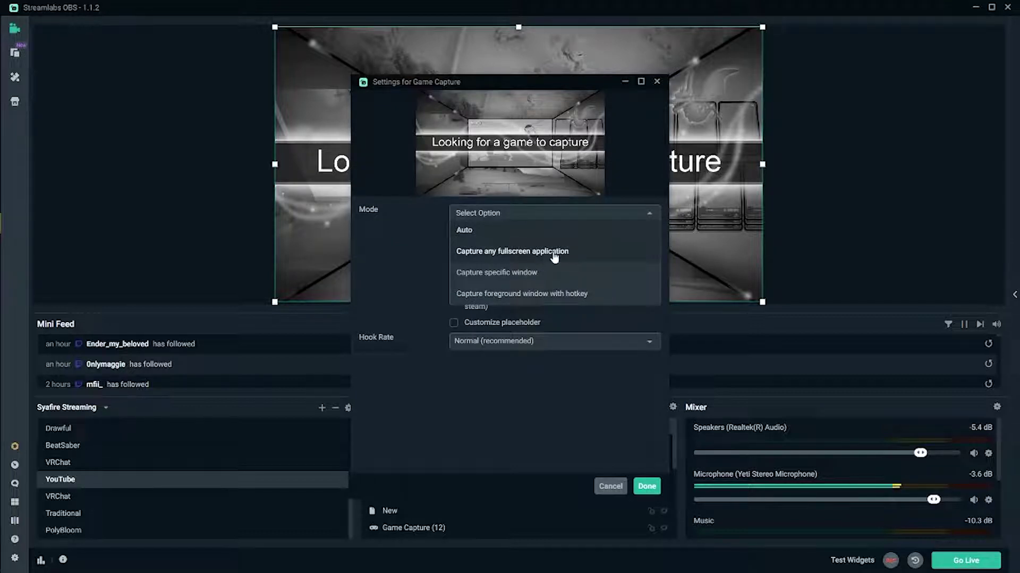
left_click(500, 277)
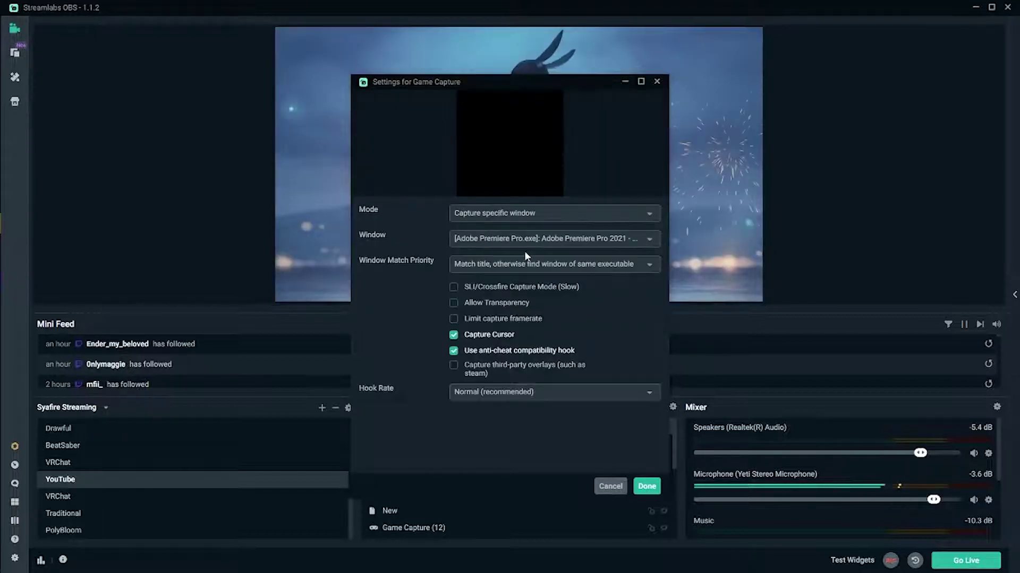
left_click(543, 242)
left_click(584, 361)
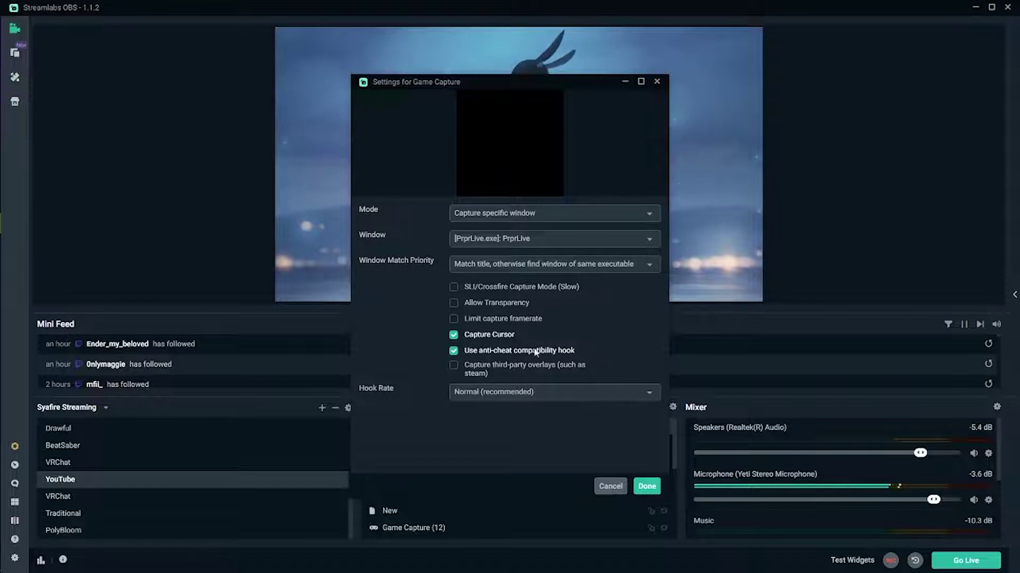
left_click(454, 304)
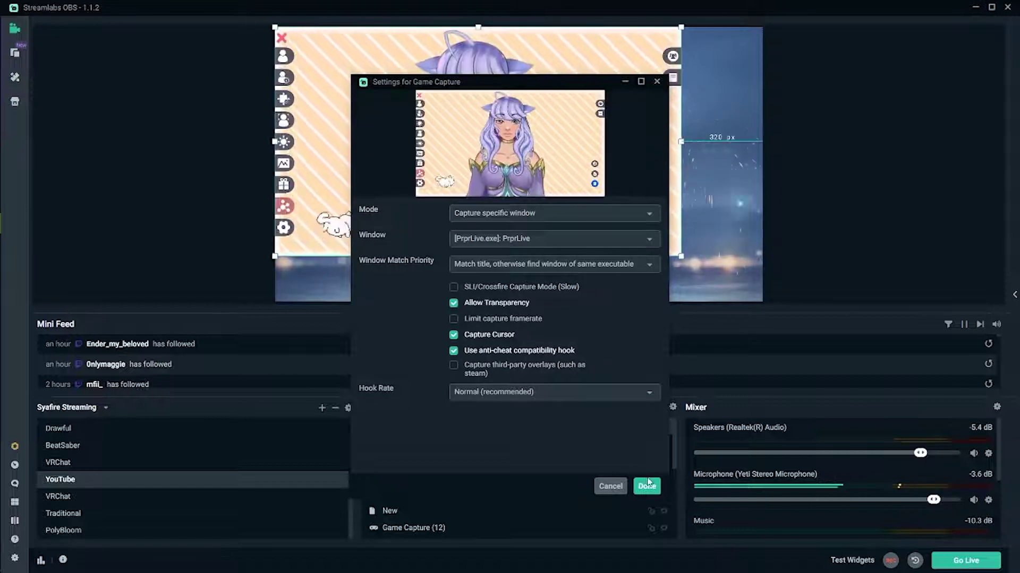
left_click(645, 486)
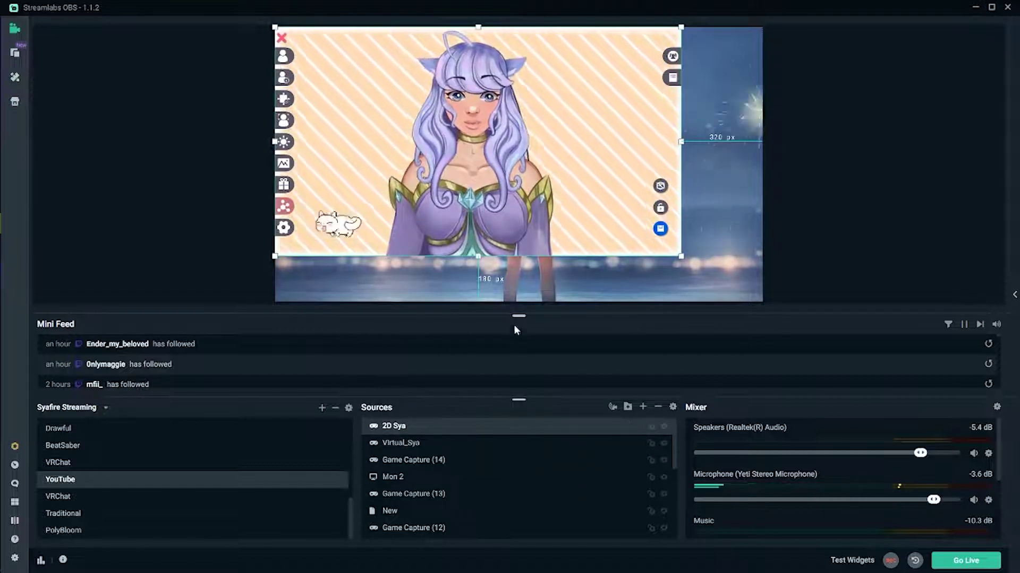
left_click_drag(683, 259, 762, 302)
left_click(830, 276)
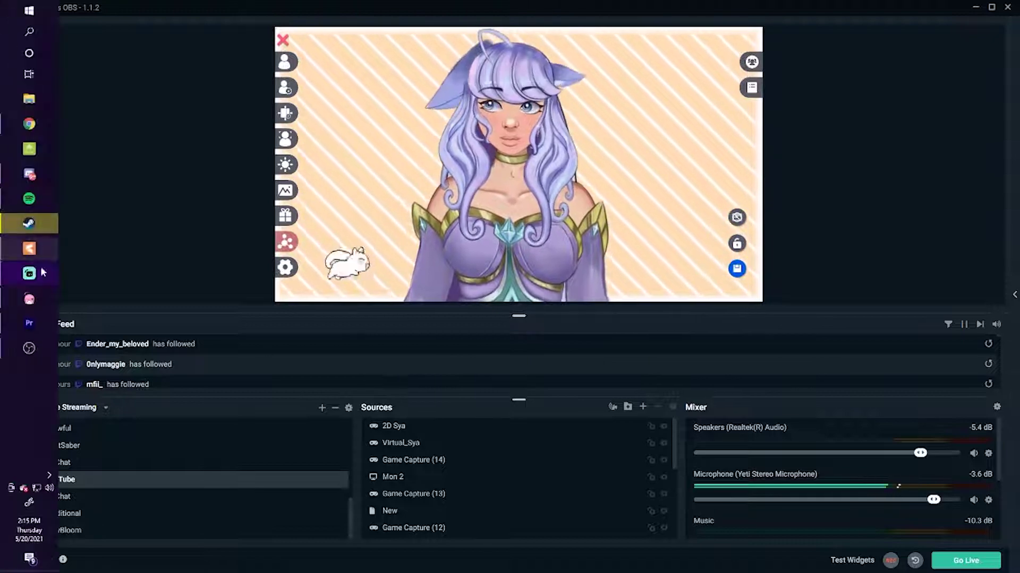
Step: Switch to PrprLive, change the background to the plain green screen, and save the configuration with the menu hidden
left_click(29, 299)
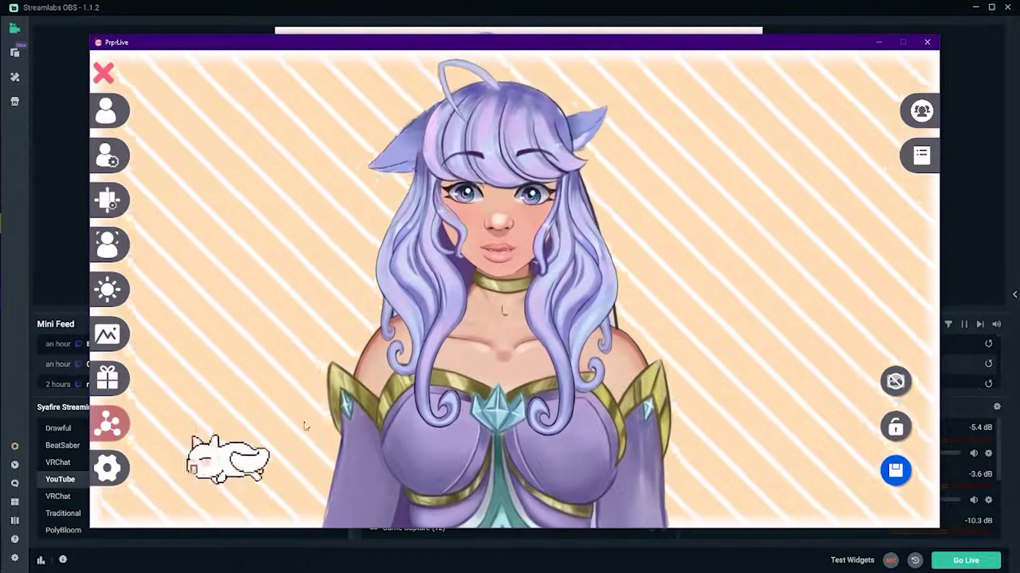
left_click(895, 381)
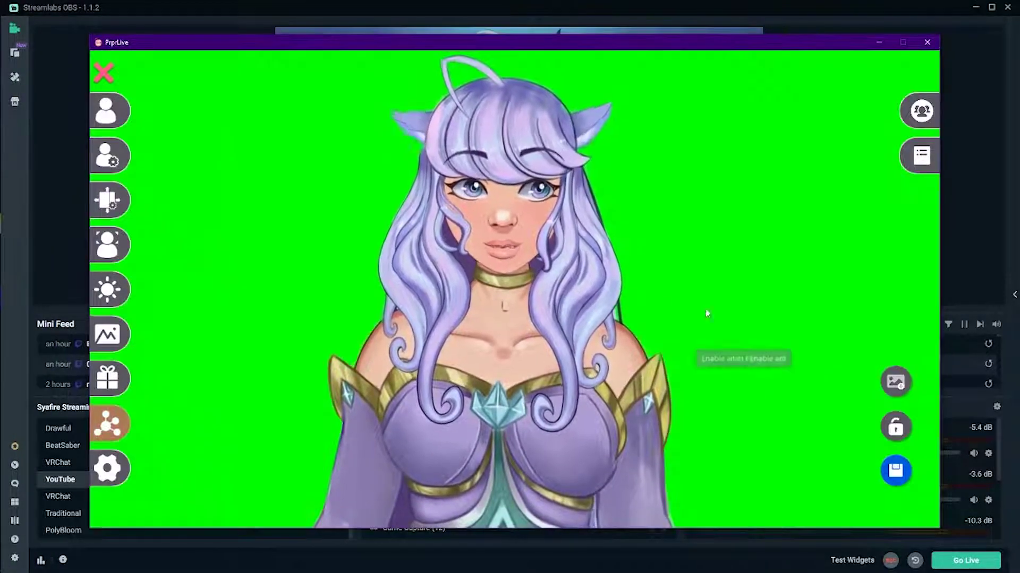
left_click(107, 76)
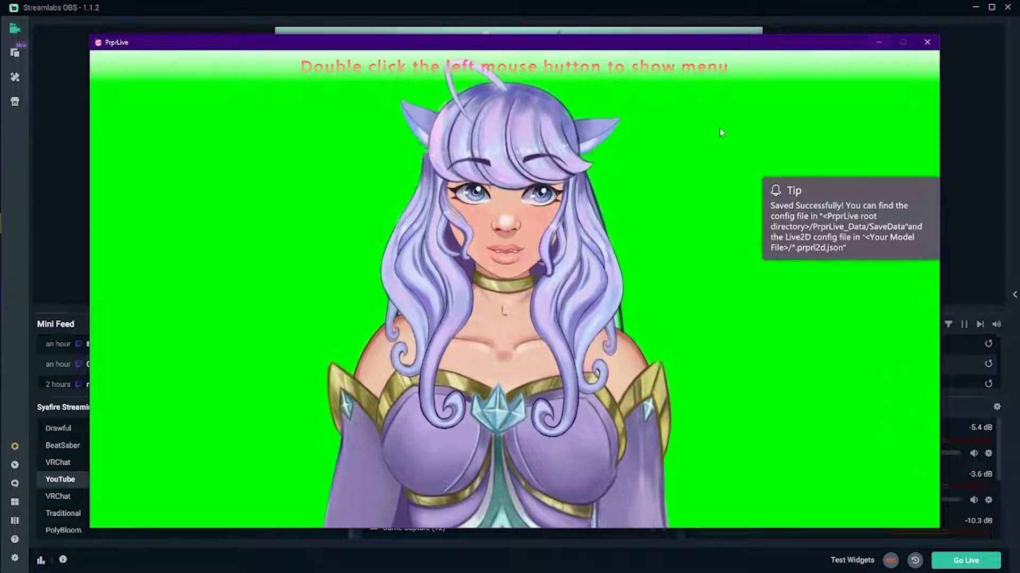
double_click(664, 141)
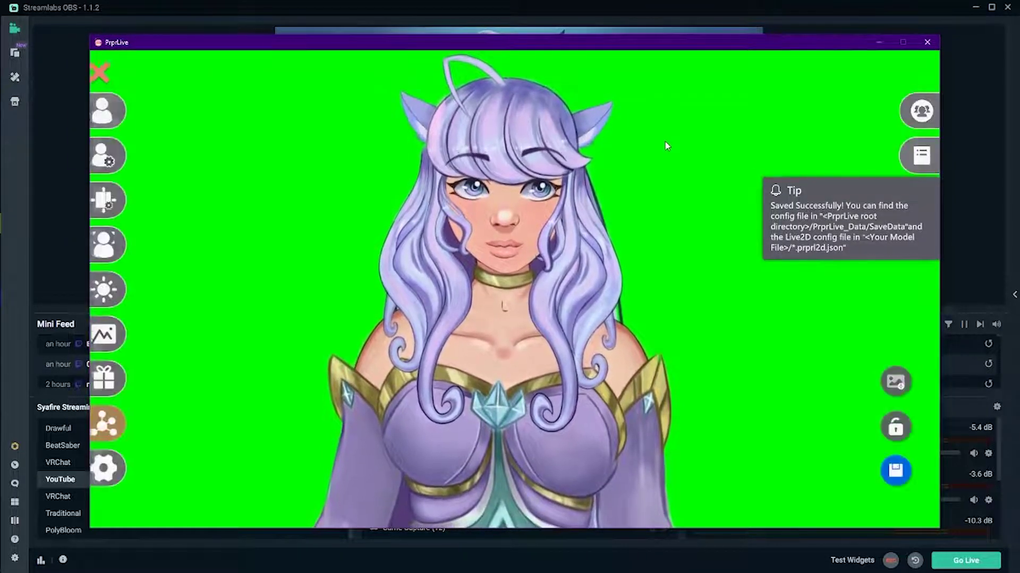
left_click(104, 73)
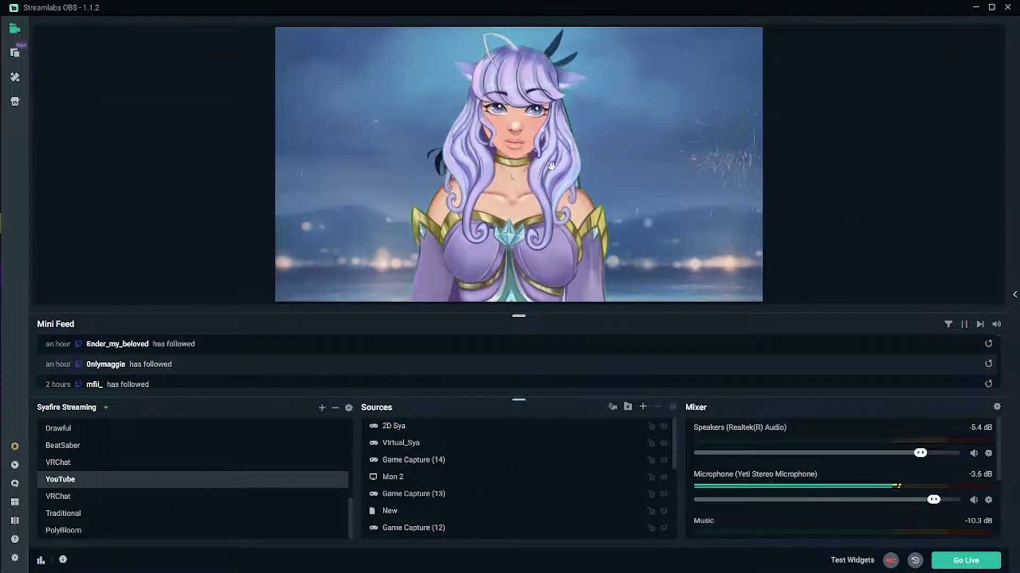
Step: Add a Color Key filter to the 2D Sya source, leaving its visual preset at None
left_click(417, 427)
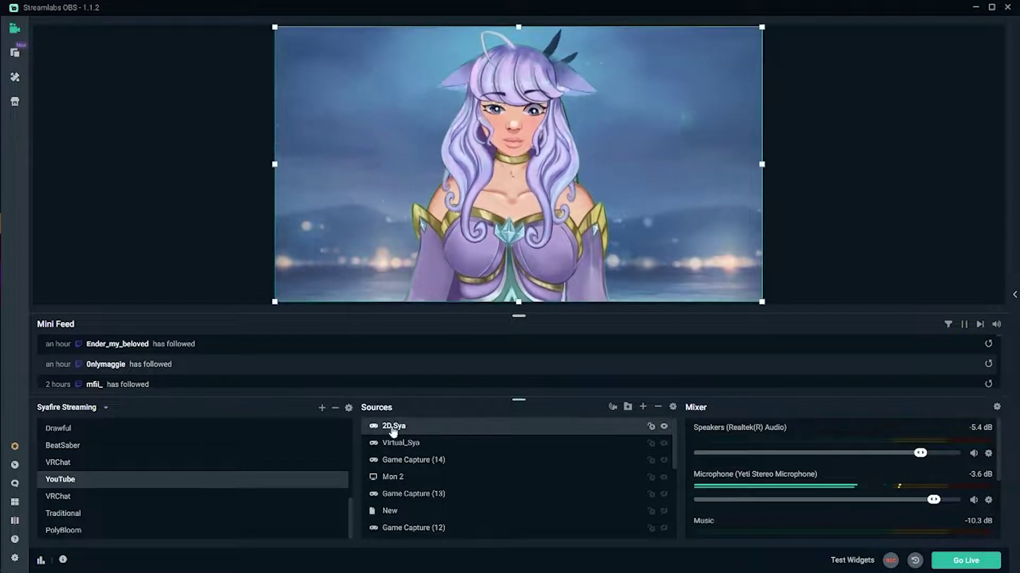
right_click(577, 430)
left_click(611, 302)
left_click(344, 260)
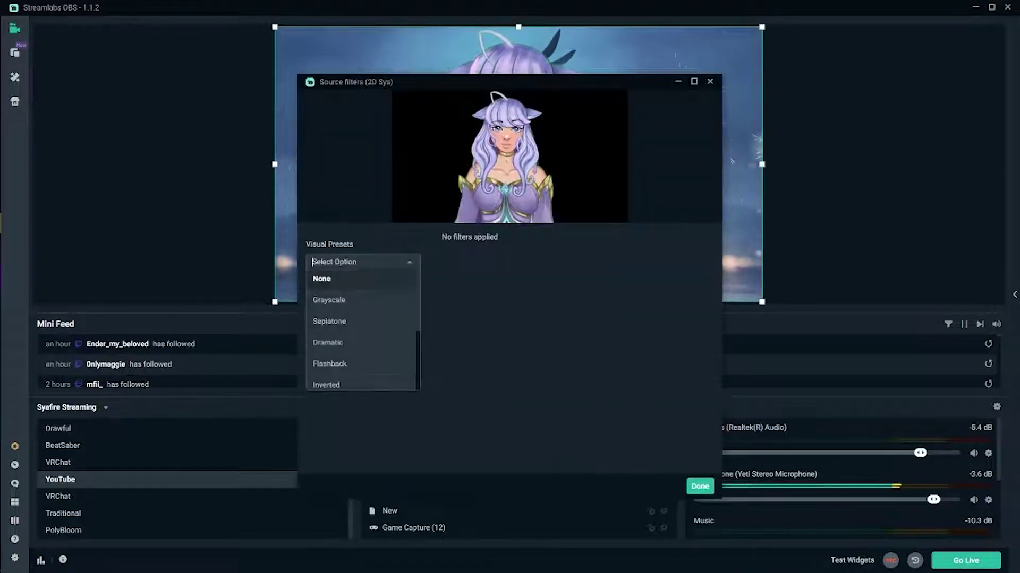
left_click(323, 279)
left_click(311, 294)
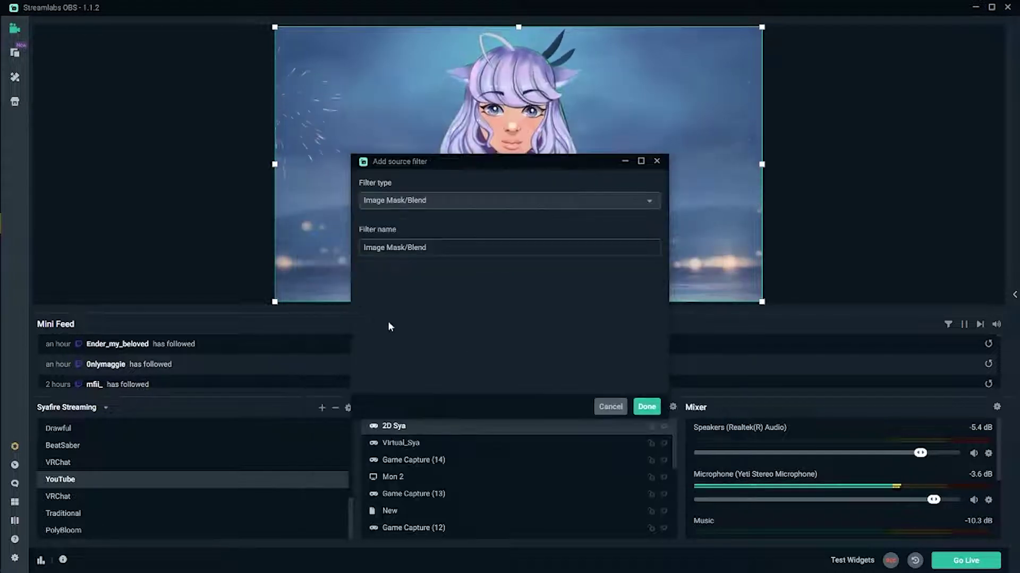
left_click(404, 201)
left_click(422, 342)
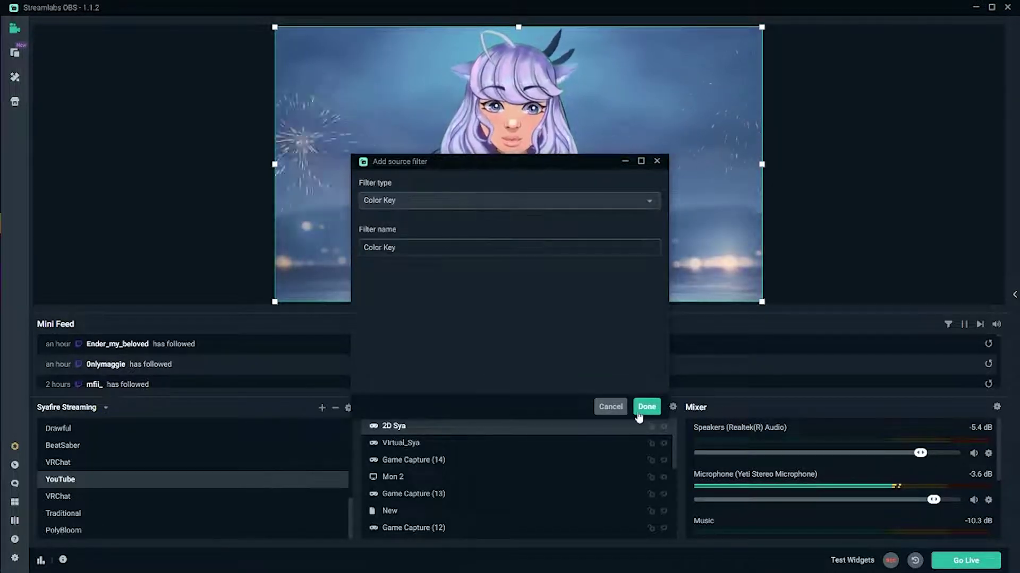
left_click(646, 406)
Step: Set the Color Key similarity to 659 with Green as the key color and close the source filters
left_click_drag(529, 81, 804, 116)
left_click_drag(811, 296, 901, 299)
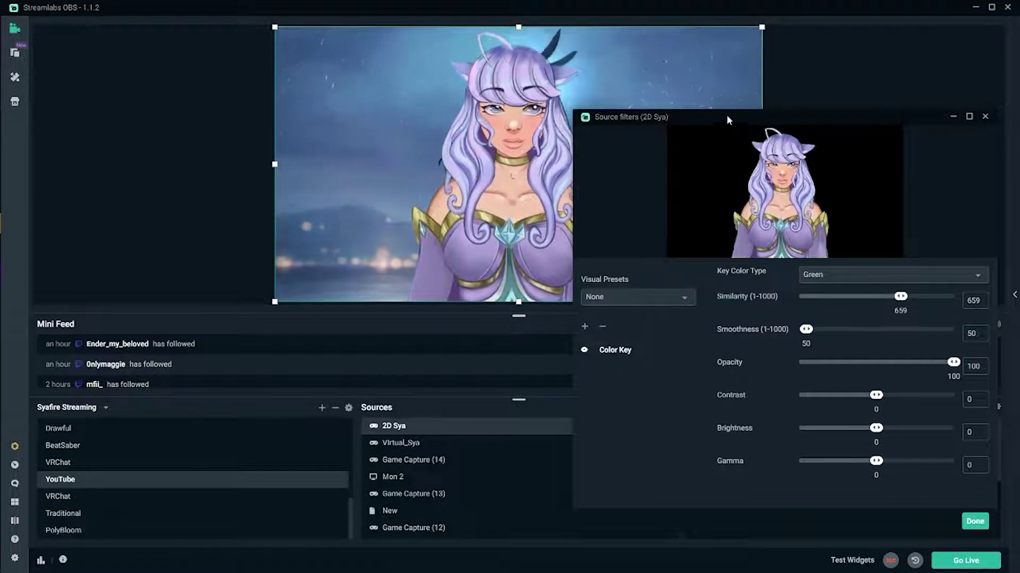
left_click_drag(726, 115, 508, 93)
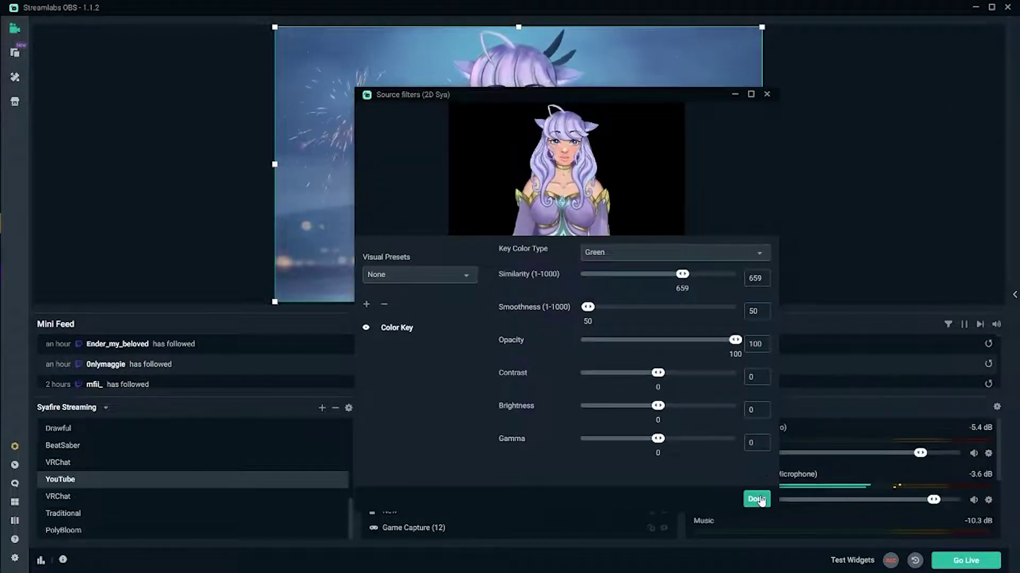
left_click(757, 499)
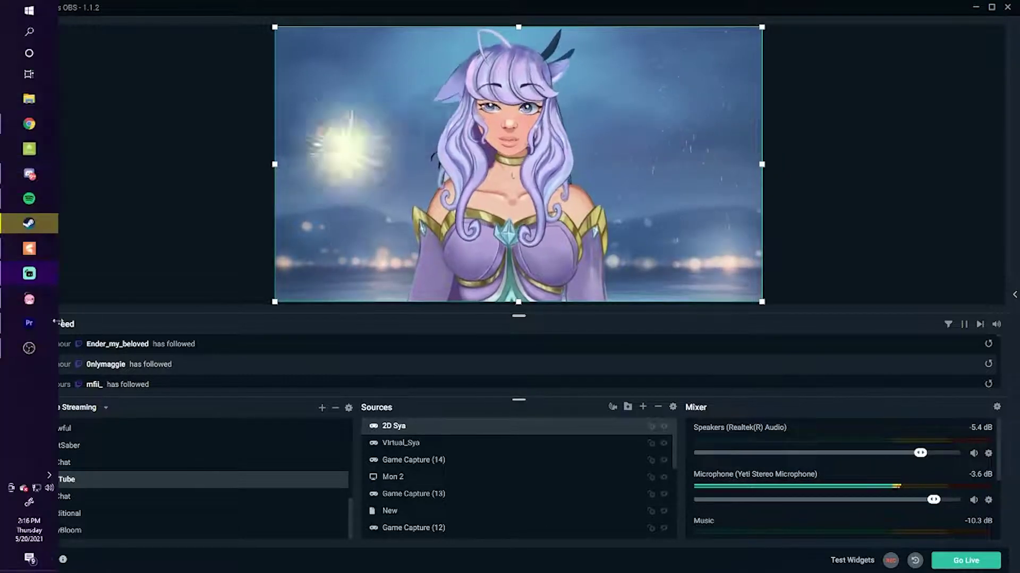
Step: Switch to PrprLive, move the model to the lower-right corner of the green background, and scale it down
left_click(26, 299)
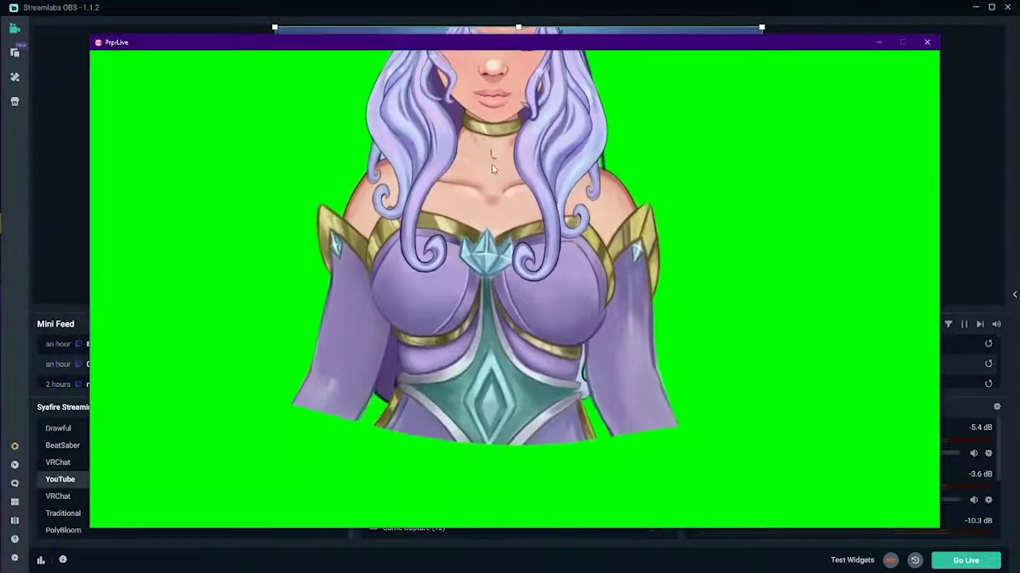
left_click_drag(491, 165, 492, 324)
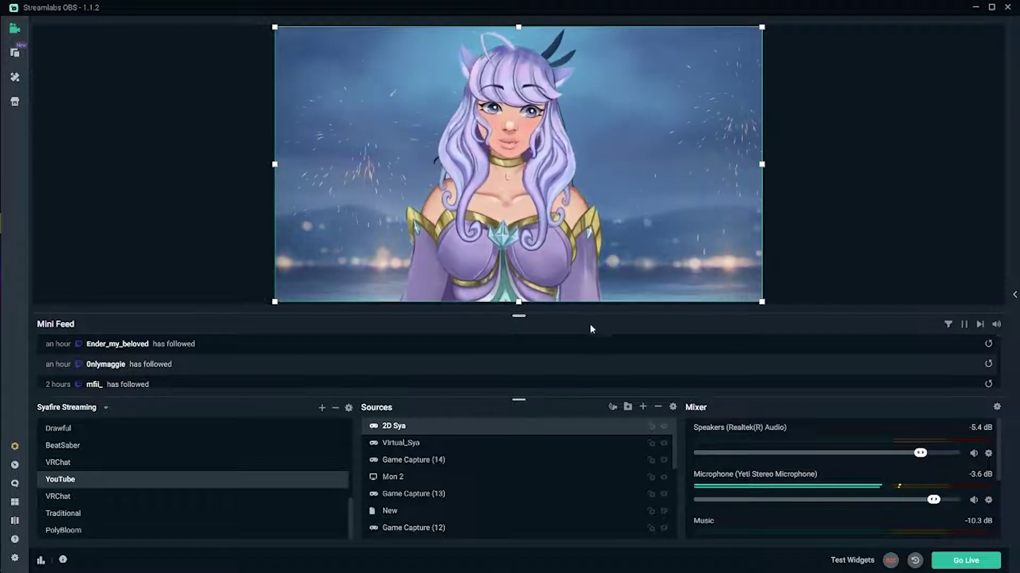
left_click(30, 299)
left_click_drag(509, 323, 816, 364)
scroll(789, 337, "down", 3)
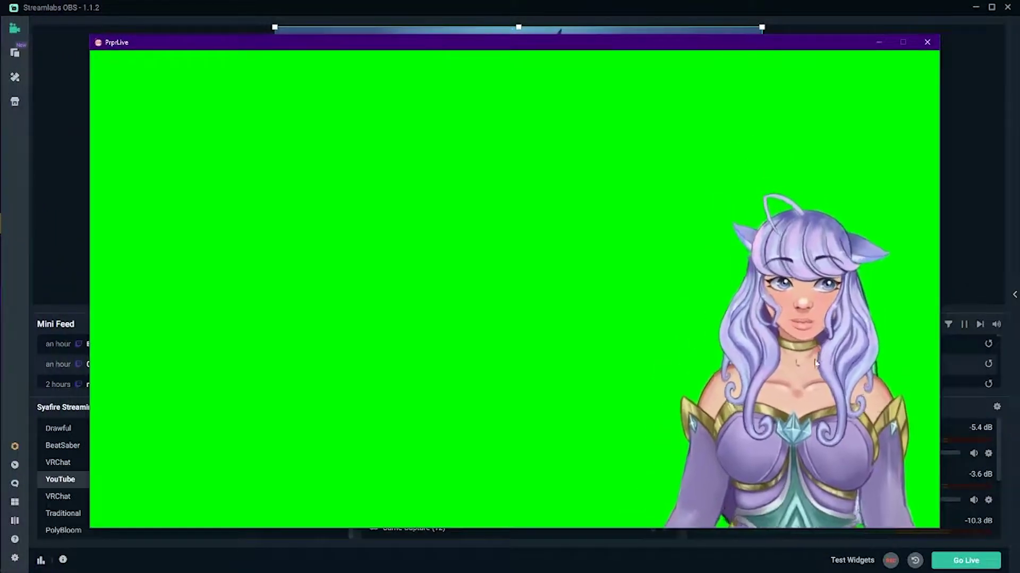
left_click(857, 13)
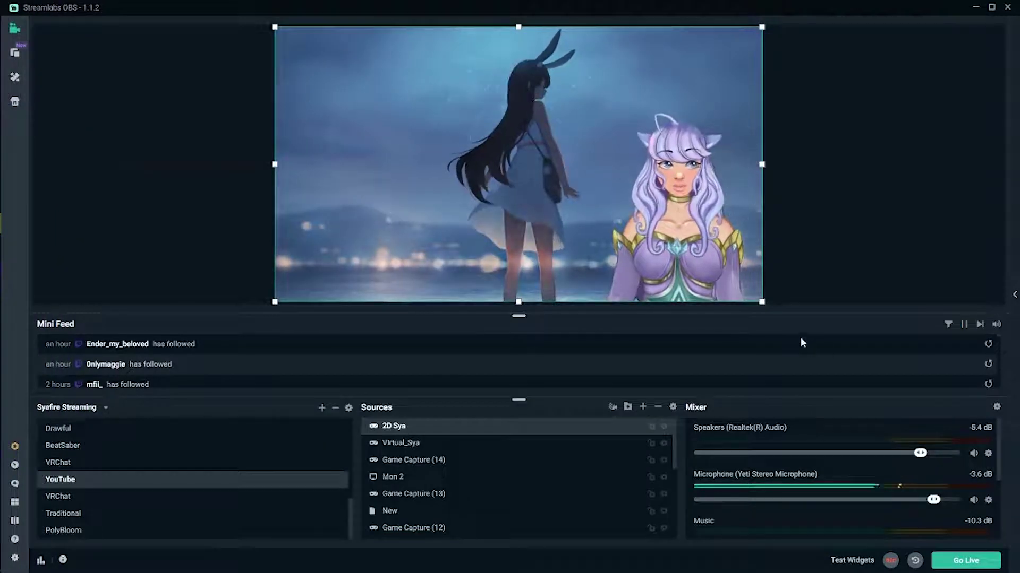
Step: Enlarge the model in PrprLive, return to Streamlabs OBS, and deselect the source
key("alt+Tab")
key("alt+Tab")
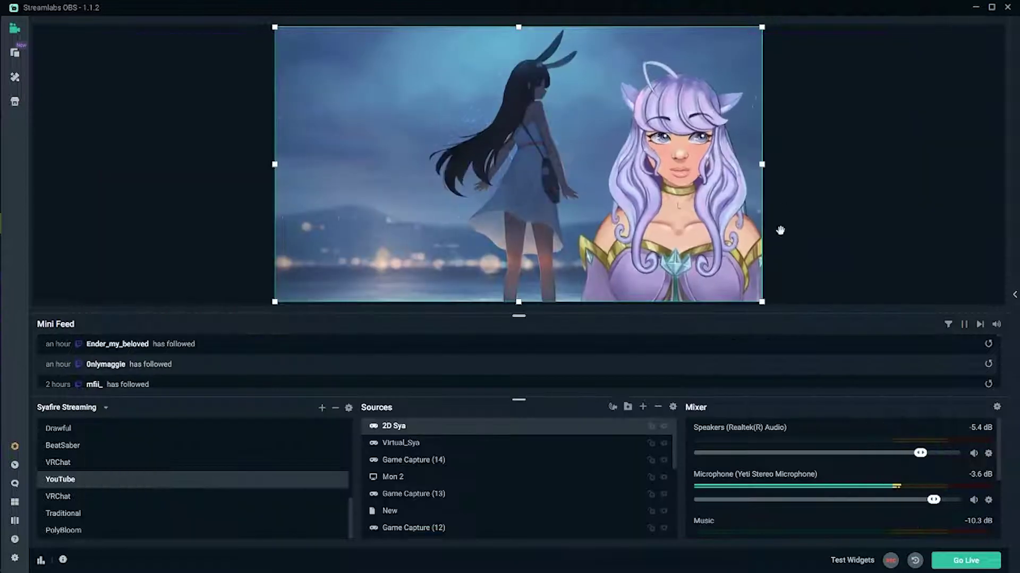
left_click(916, 232)
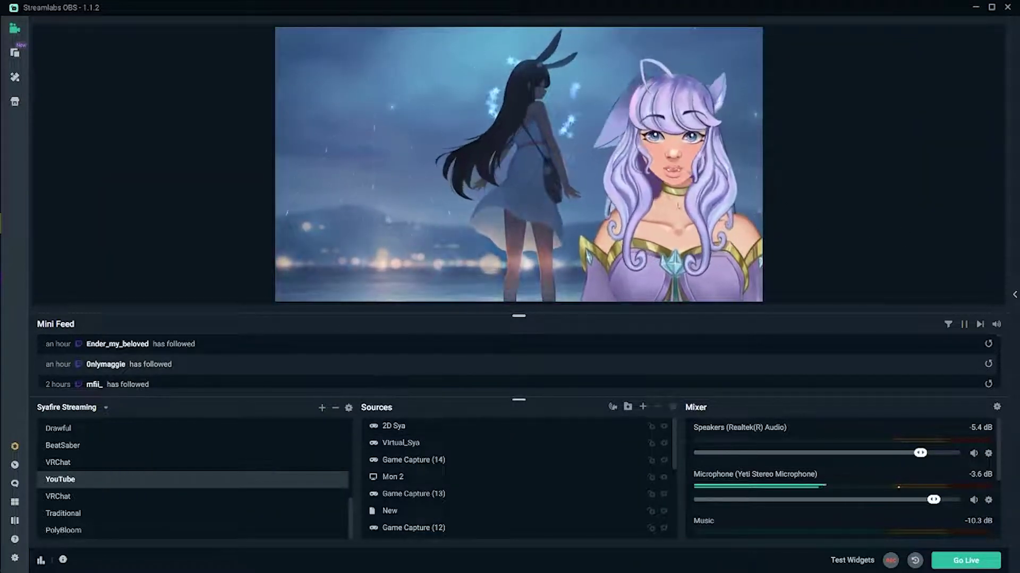
Step: Try shifting the 2D Sya source on the canvas and move it back to fill the whole frame
left_click_drag(492, 131, 515, 147)
left_click(358, 135)
left_click(357, 134)
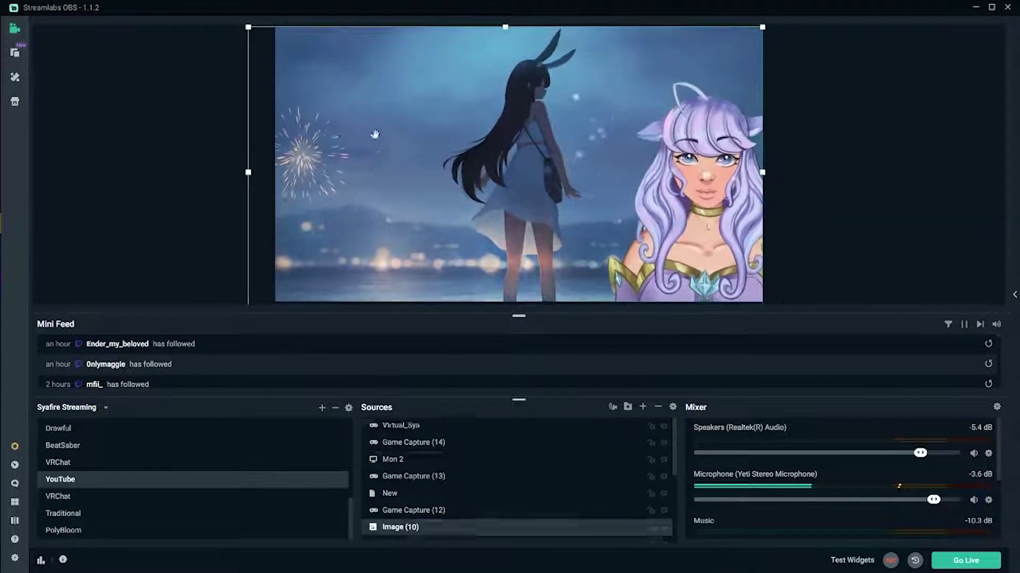
left_click(358, 135)
scroll(537, 435, "up", 5)
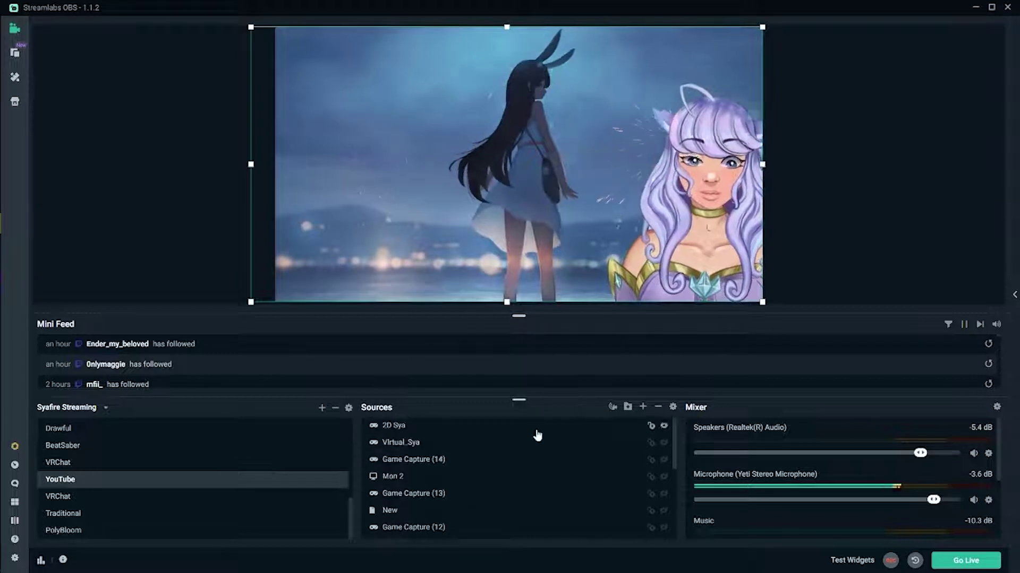
left_click(419, 426)
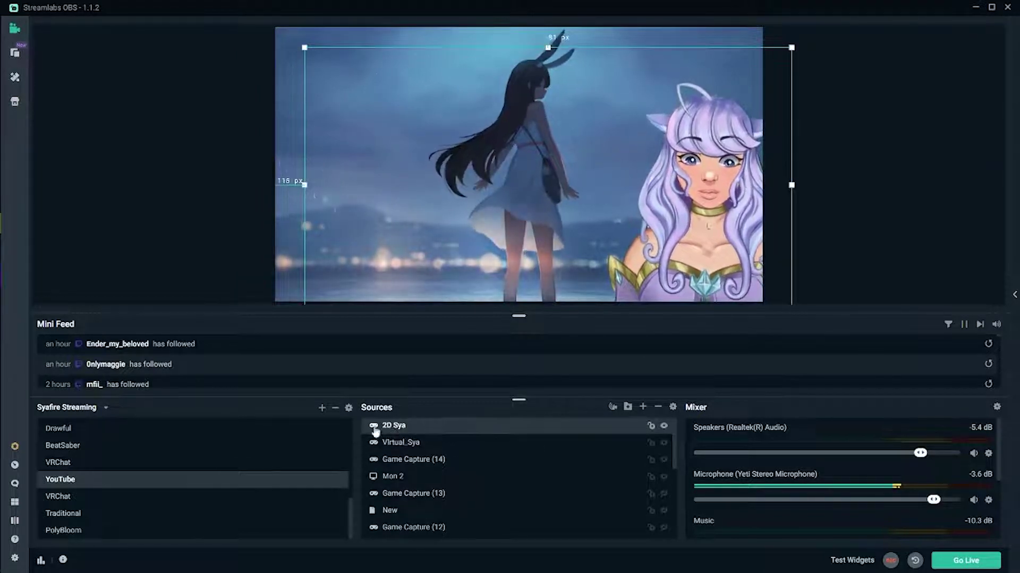
left_click_drag(580, 193, 696, 193)
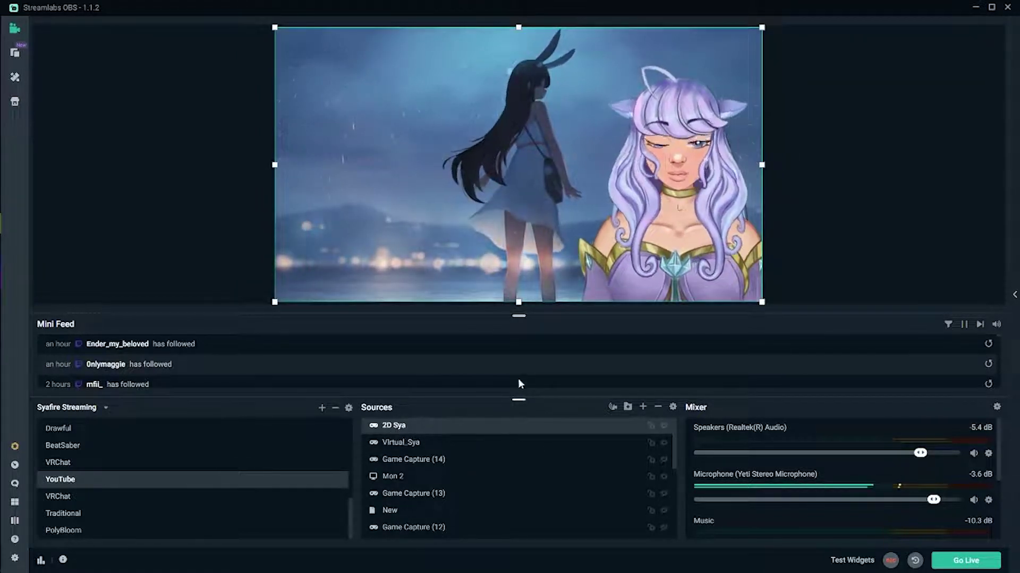